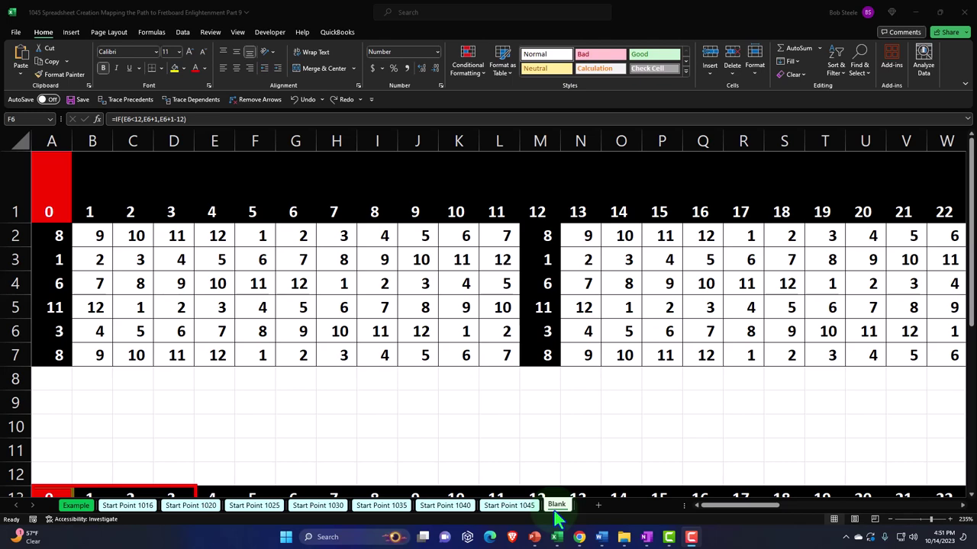
Step: Look across row 2 of the numbered fretboard from fret 12 through to the note key and scale tables
{"action": "left_click", "coordinate": [539, 235]}
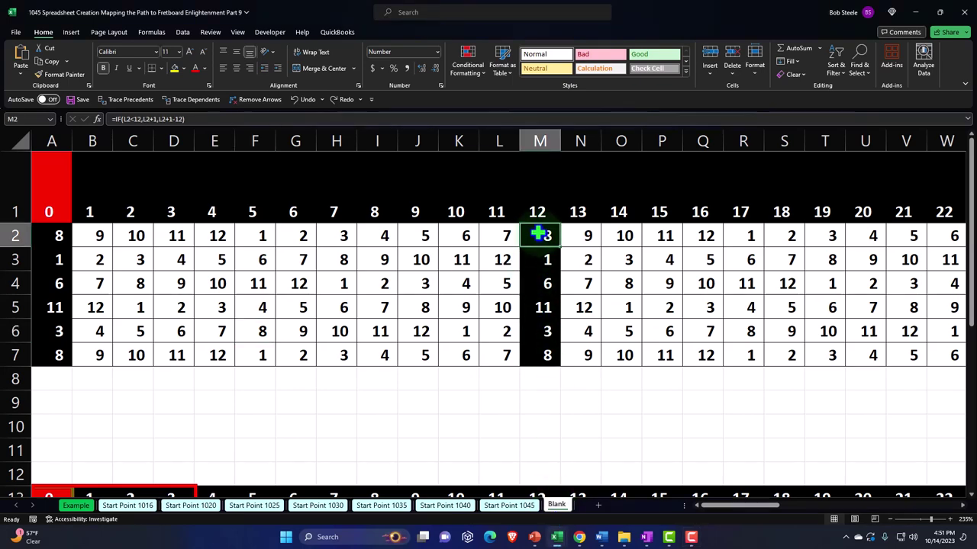
{"action": "key", "text": "Right"}
{"action": "key", "text": "Right"}
{"action": "key", "text": "Right"}
{"action": "key", "text": "Right"}
{"action": "key", "text": "Right"}
{"action": "key", "text": "Right"}
{"action": "key", "text": "Right"}
{"action": "key", "text": "Right"}
{"action": "key", "text": "Right"}
{"action": "key", "text": "Right"}
{"action": "key", "text": "Right"}
{"action": "key", "text": "Right"}
{"action": "key", "text": "Right"}
{"action": "key", "text": "Right"}
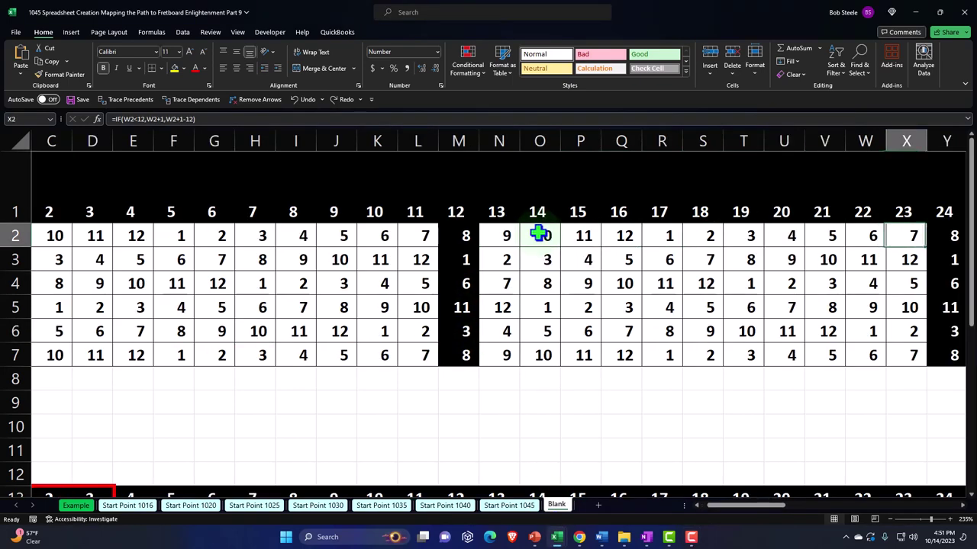
{"action": "key", "text": "Right"}
{"action": "key", "text": "Right"}
{"action": "key", "text": "Right"}
{"action": "key", "text": "Right"}
{"action": "key", "text": "Right"}
{"action": "key", "text": "Right"}
{"action": "key", "text": "Right"}
{"action": "key", "text": "Right"}
{"action": "key", "text": "Right"}
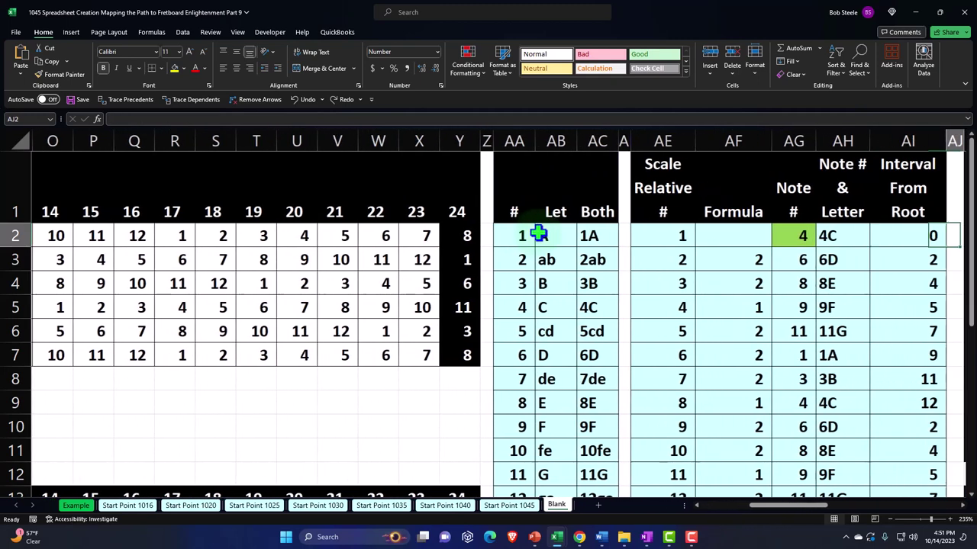
Step: Review the note letters in the Let column, going down from A in AB2
{"action": "left_click", "coordinate": [551, 235]}
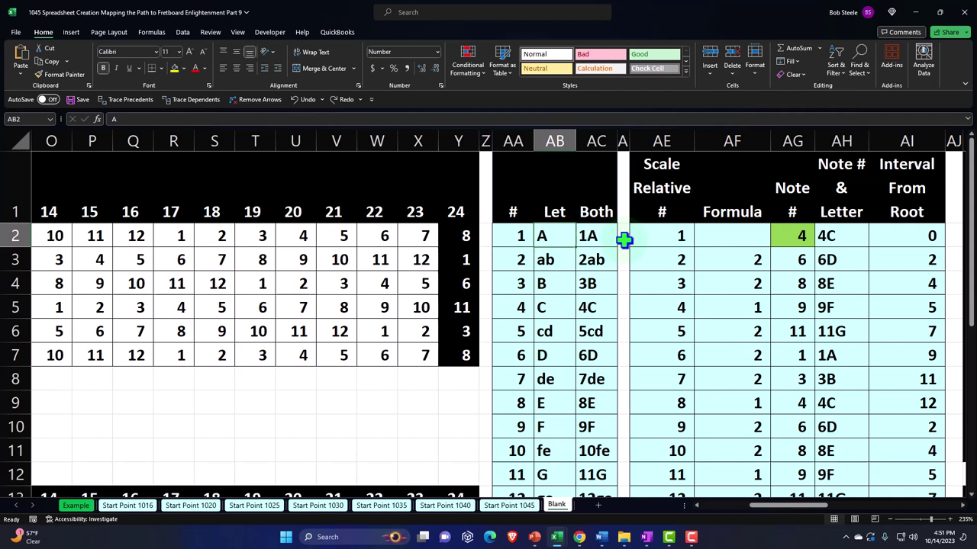
{"action": "key", "text": "Down"}
{"action": "key", "text": "Down"}
{"action": "key", "text": "Down"}
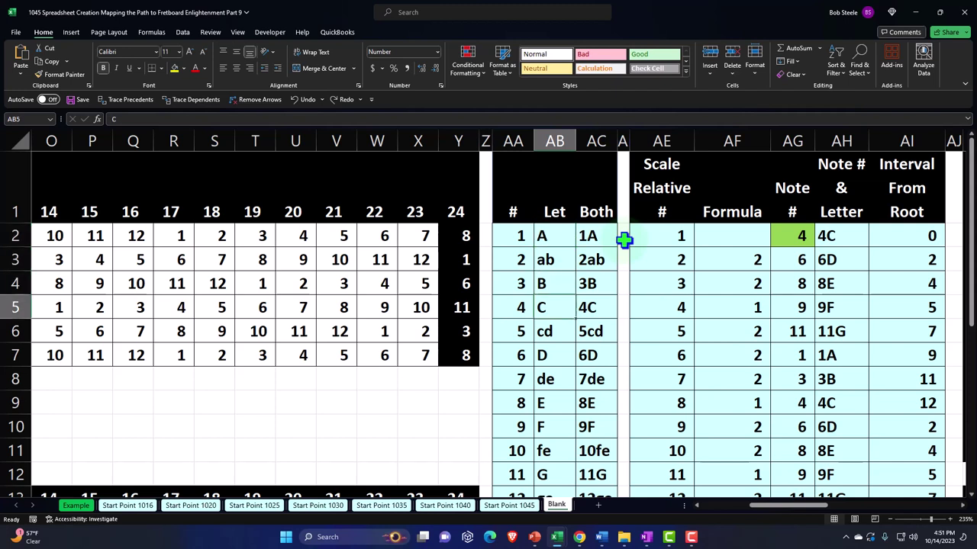
{"action": "key", "text": "Down"}
{"action": "key", "text": "Down"}
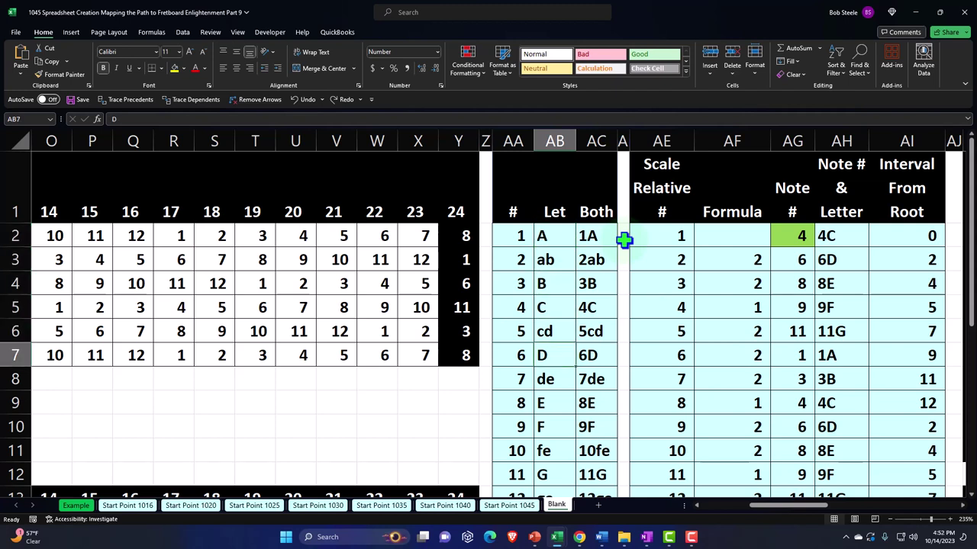
{"action": "key", "text": "Down"}
{"action": "key", "text": "Down"}
{"action": "key", "text": "Down"}
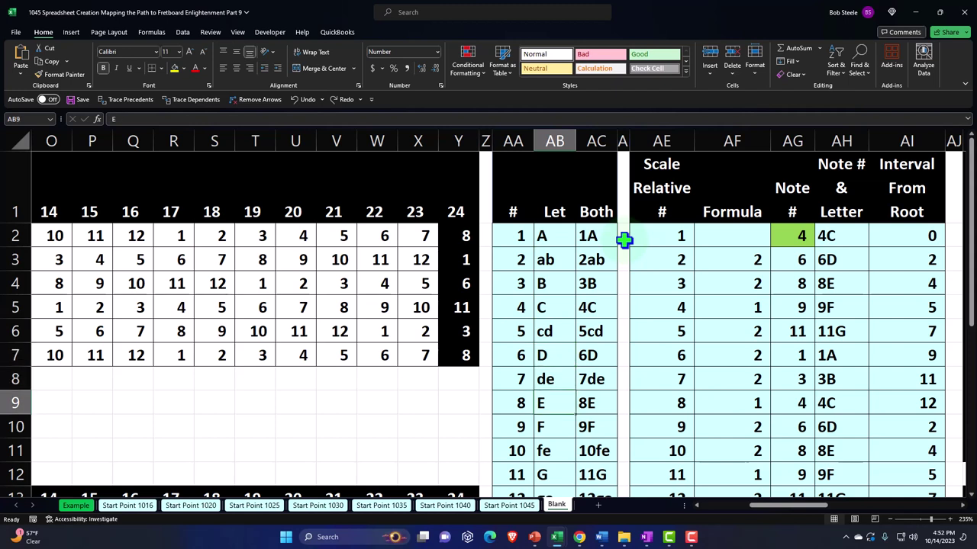
{"action": "key", "text": "Down"}
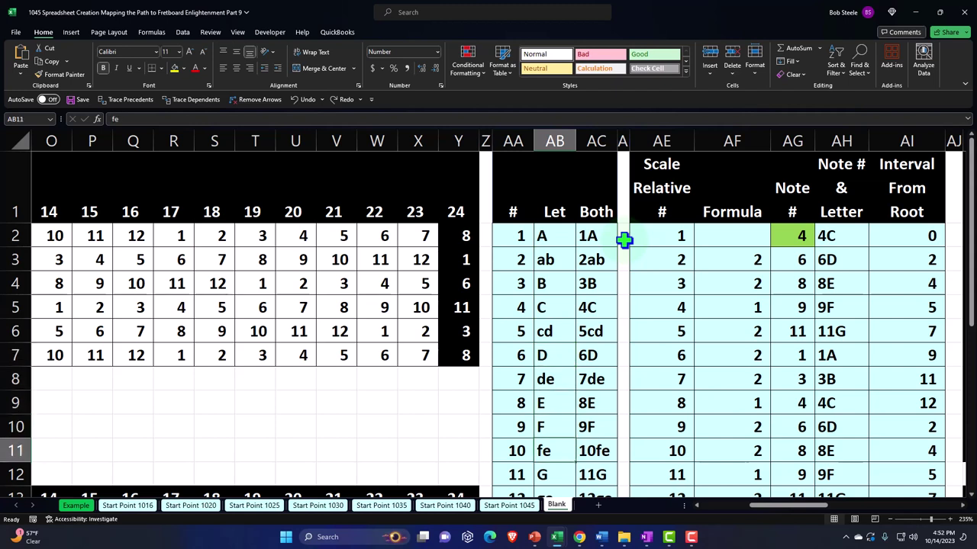
Step: Correct the letter for note number 10 in AB11 to fg
{"action": "double_click", "coordinate": [558, 451]}
{"action": "key", "text": "BackSpace"}
{"action": "type", "text": "g"}
{"action": "key", "text": "Return"}
{"action": "scroll", "coordinate": [557, 453], "scroll_direction": "down", "scroll_amount": 1}
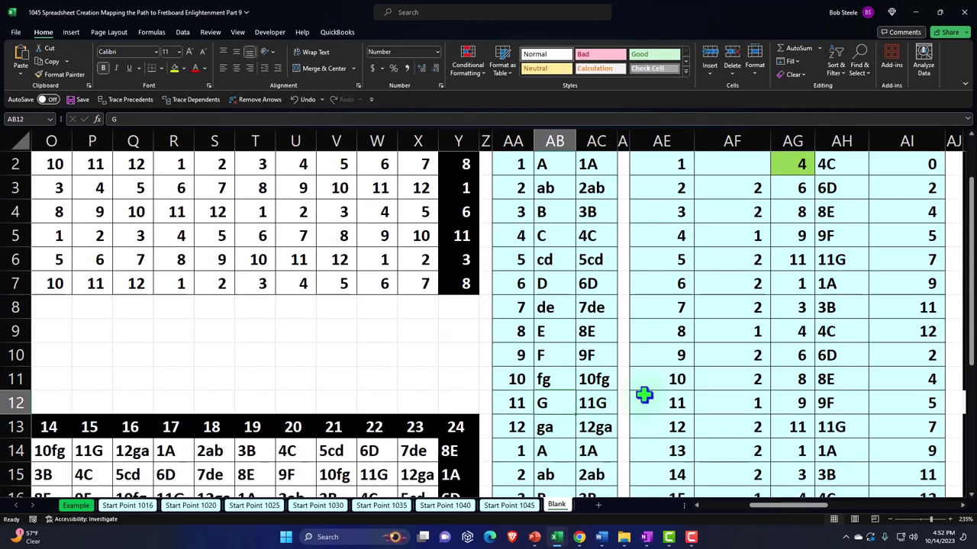
Step: Examine the remaining letters in the Let column and highlight the C and F cells, AB5 and AB10, for comparison
{"action": "key", "text": "Down"}
{"action": "key", "text": "Down"}
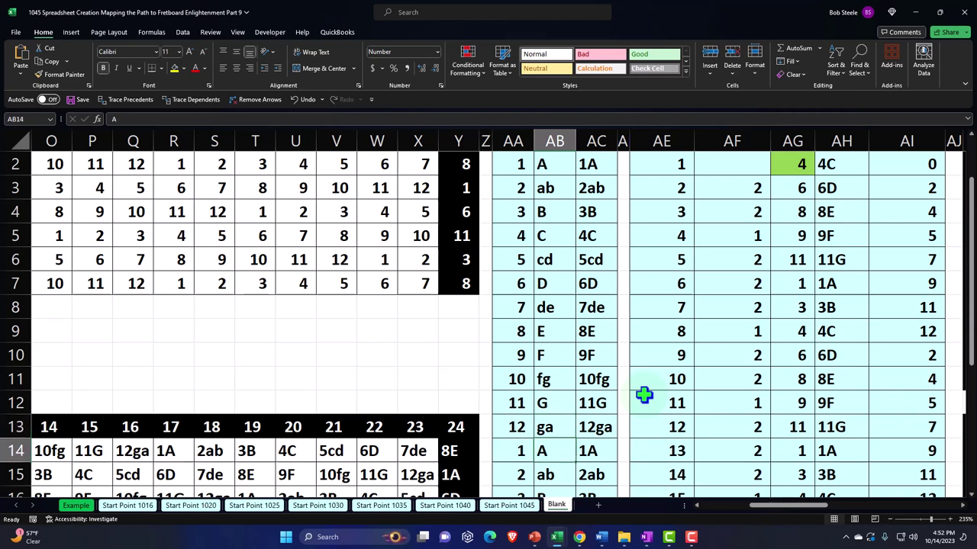
{"action": "key", "text": "Up"}
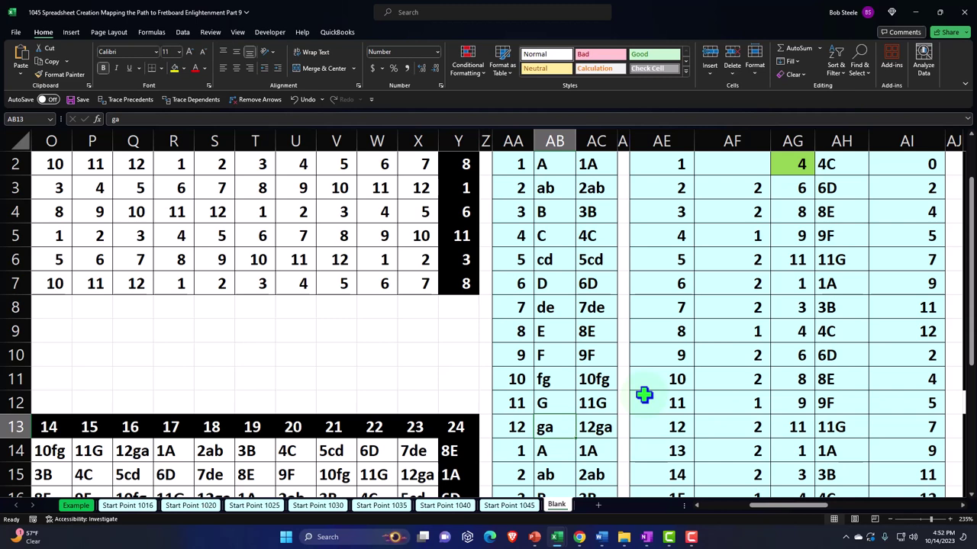
{"action": "key", "text": "Up"}
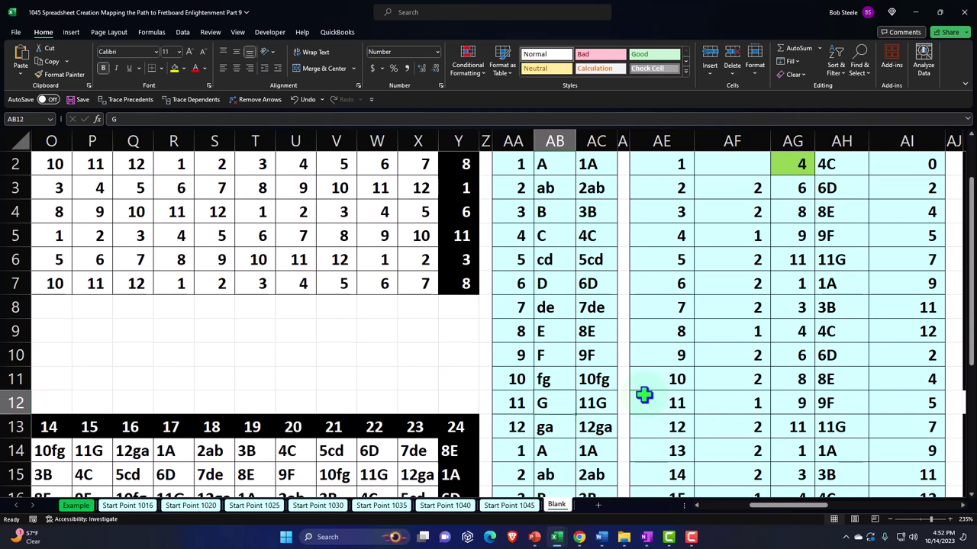
{"action": "key", "text": "Up"}
{"action": "key", "text": "Up"}
{"action": "key", "text": "Up"}
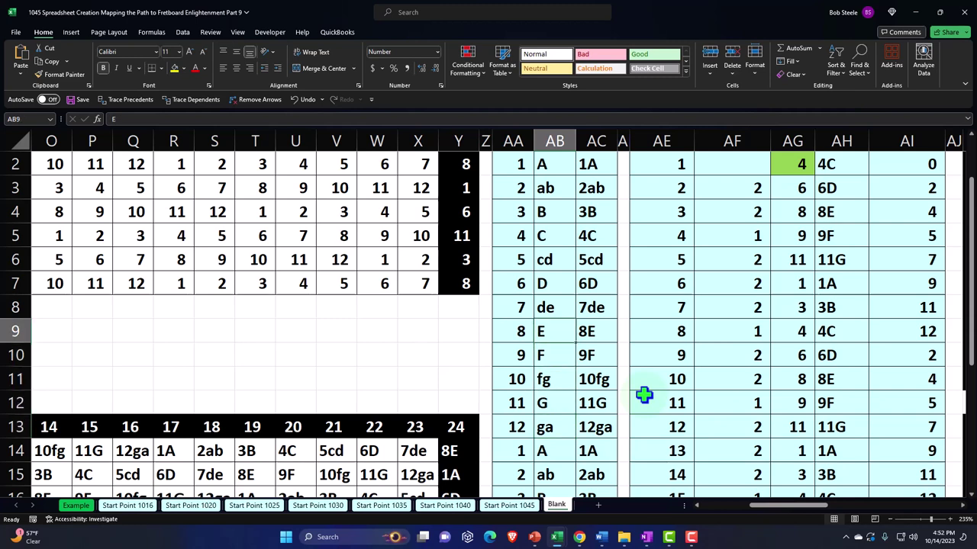
{"action": "key", "text": "Up"}
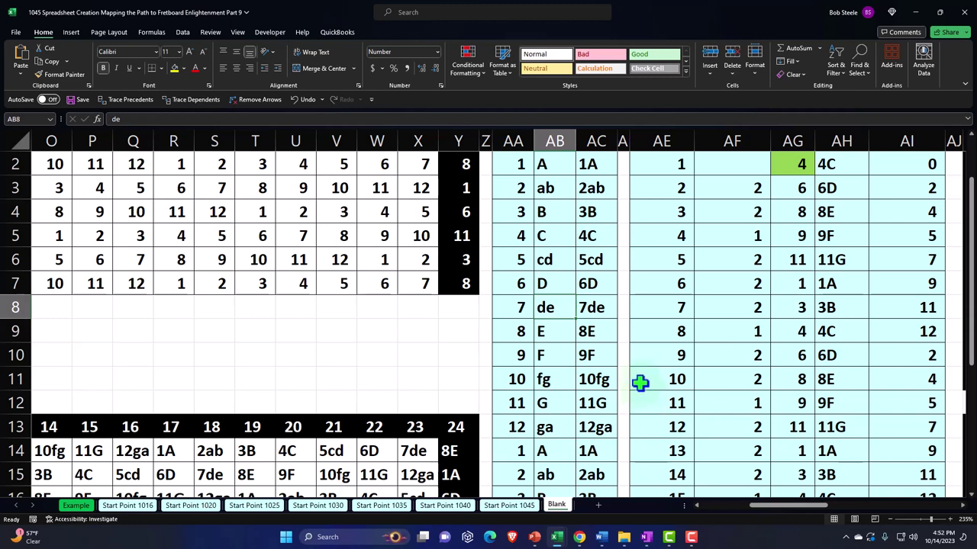
{"action": "left_click", "coordinate": [558, 244]}
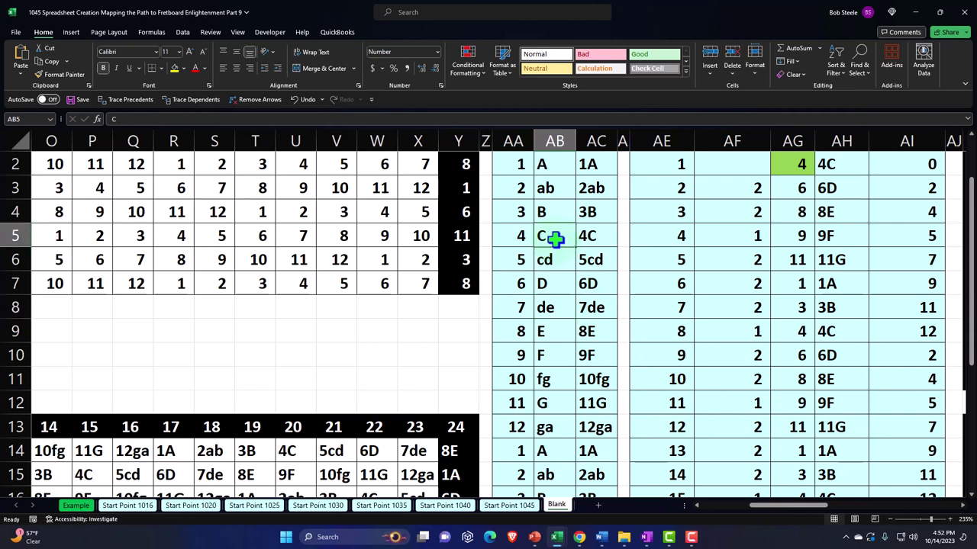
{"action": "left_click", "coordinate": [555, 356], "text": "ctrl"}
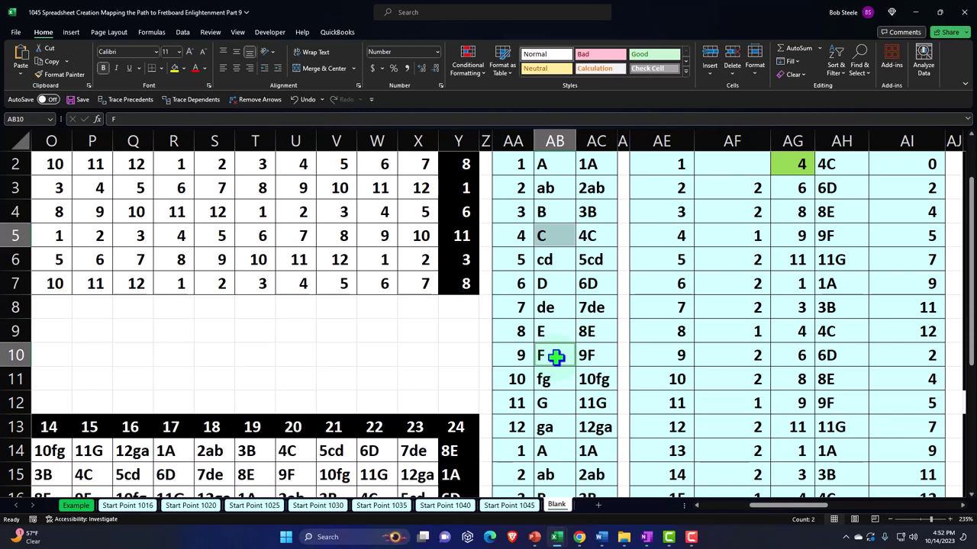
Step: Review the note numbers 1 to 12 in the # column and highlight 9 and 3 in AA10 and AA4 for comparison
{"action": "scroll", "coordinate": [554, 356], "scroll_direction": "up", "scroll_amount": 1}
{"action": "left_click", "coordinate": [509, 239]}
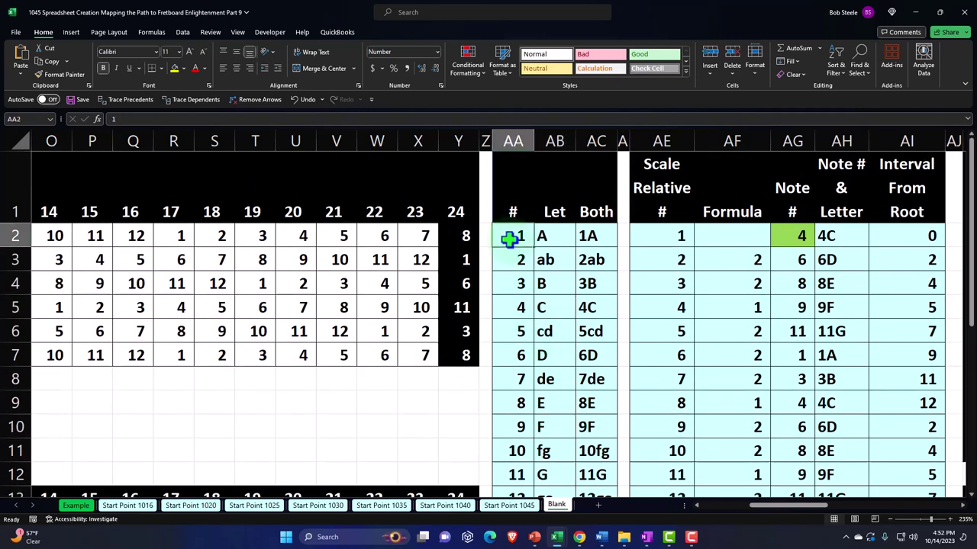
{"action": "key", "text": "Down"}
{"action": "key", "text": "Down"}
{"action": "key", "text": "Down"}
{"action": "key", "text": "Down"}
{"action": "key", "text": "Down"}
{"action": "key", "text": "Down"}
{"action": "key", "text": "Down"}
{"action": "key", "text": "Down"}
{"action": "key", "text": "Down"}
{"action": "key", "text": "Down"}
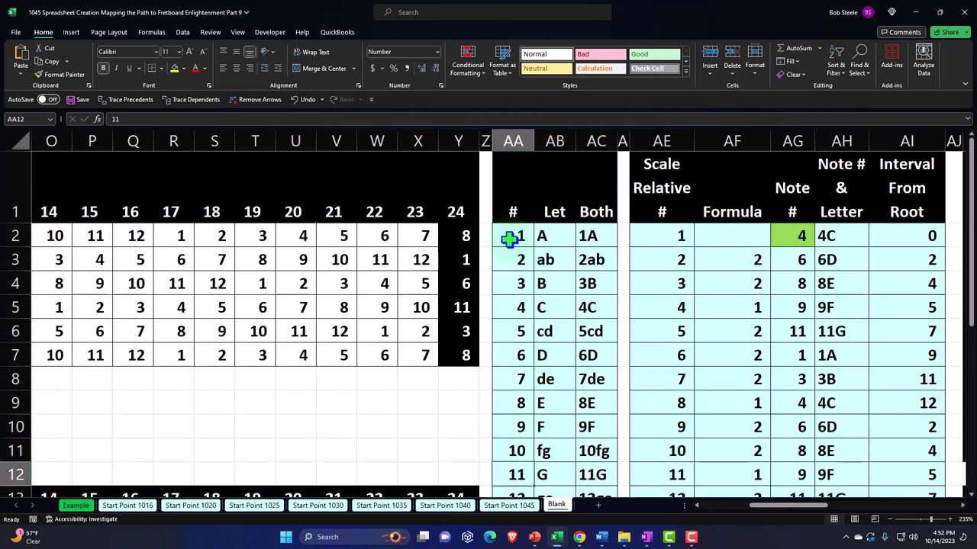
{"action": "key", "text": "Down"}
{"action": "key", "text": "Up"}
{"action": "key", "text": "Up"}
{"action": "key", "text": "Up"}
{"action": "key", "text": "Up"}
{"action": "key", "text": "Up"}
{"action": "key", "text": "Up"}
{"action": "key", "text": "Up"}
{"action": "key", "text": "Up"}
{"action": "key", "text": "Up"}
{"action": "key", "text": "Up"}
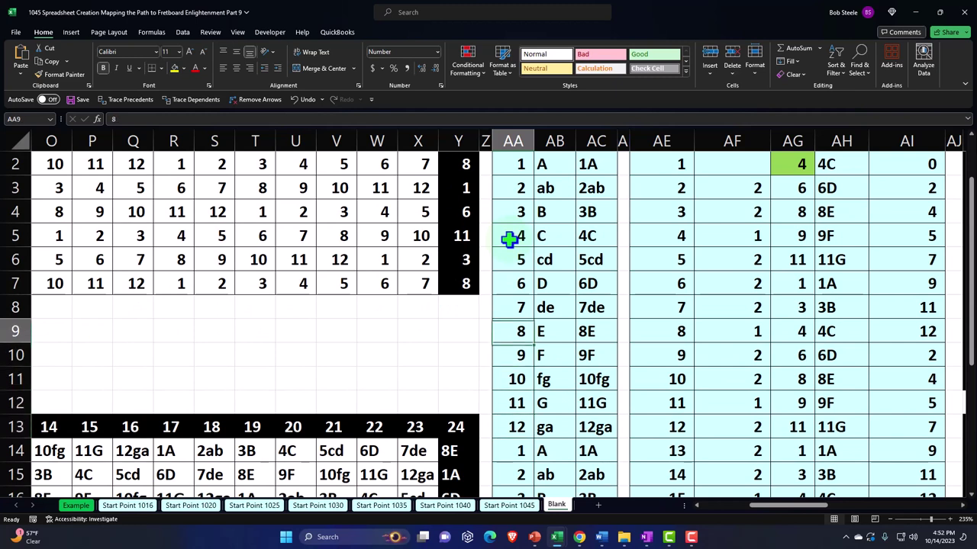
{"action": "key", "text": "Up"}
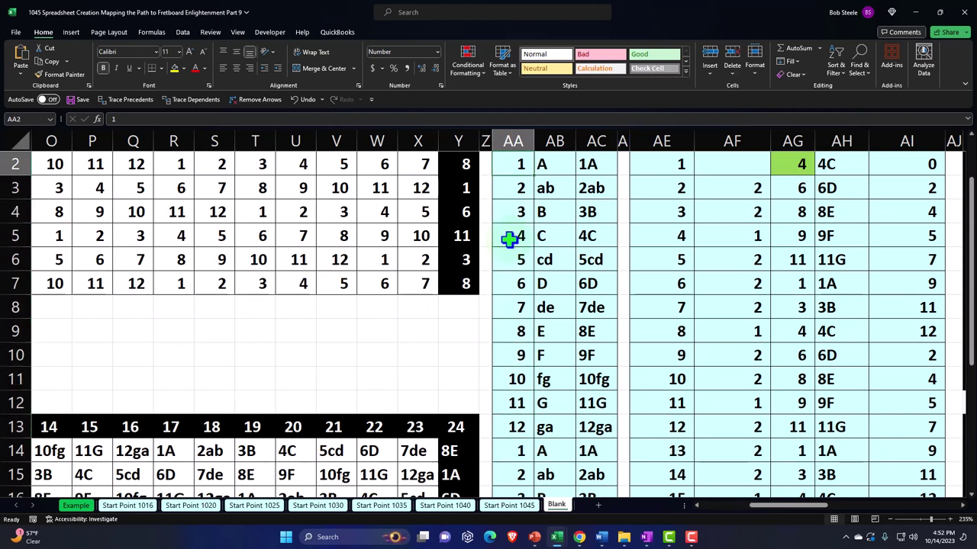
{"action": "left_click", "coordinate": [515, 356]}
{"action": "left_click", "coordinate": [516, 216], "text": "ctrl"}
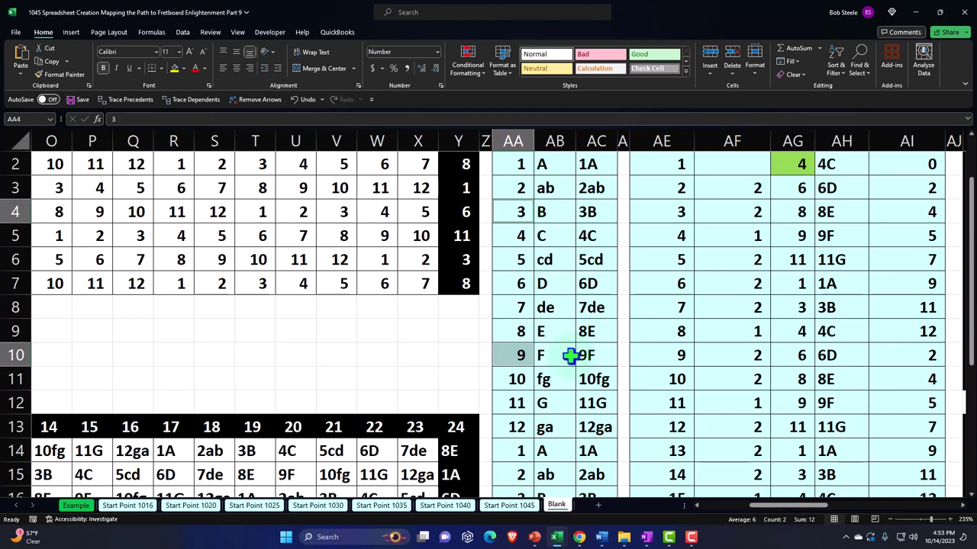
Step: Inspect the formula in AC2 that joins the note number and letter in the Both column
{"action": "left_click", "coordinate": [610, 329]}
{"action": "scroll", "coordinate": [614, 328], "scroll_direction": "up", "scroll_amount": 1}
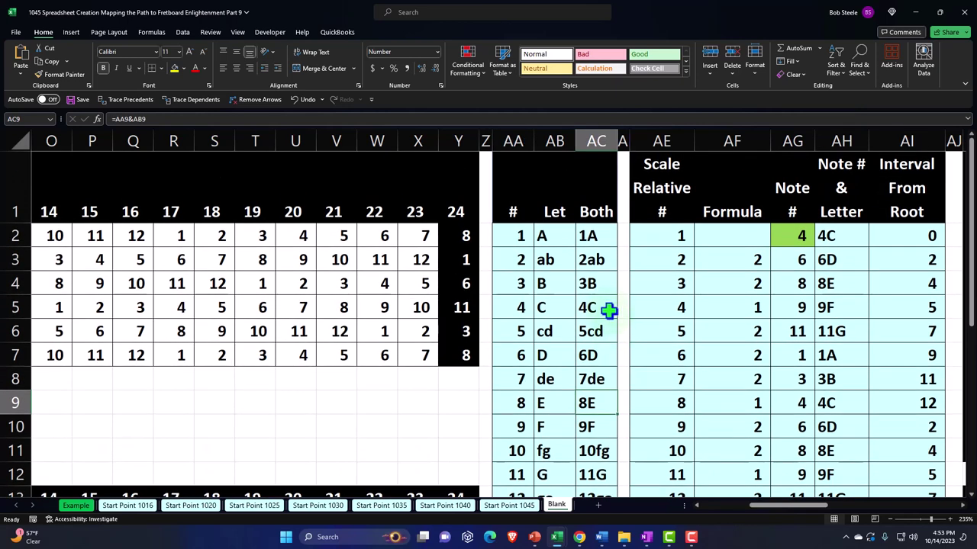
{"action": "double_click", "coordinate": [597, 236]}
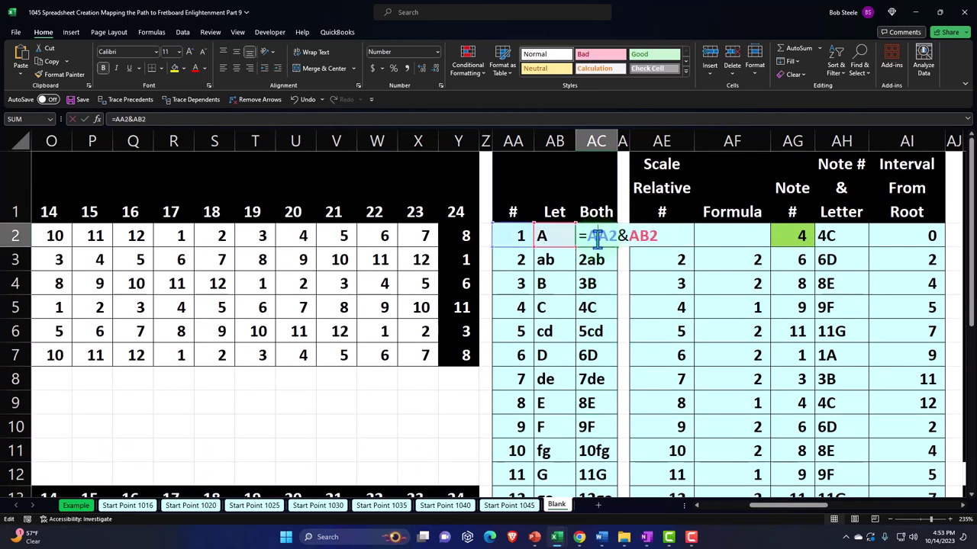
{"action": "key", "text": "Return"}
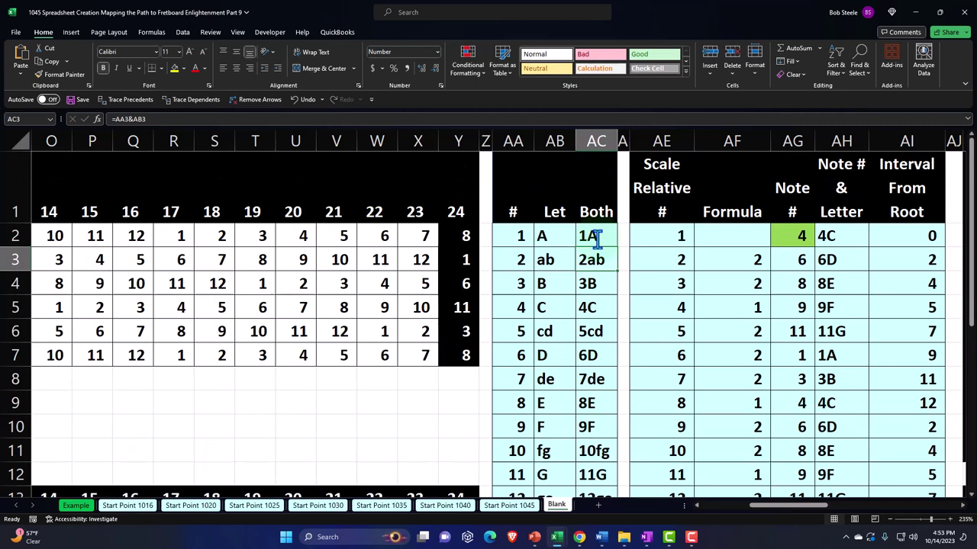
Step: Compare the lettered fretboard in A14:L19 with the numbered fretboard in B2:L7
{"action": "key", "text": "Left"}
{"action": "key", "text": "ctrl+Left"}
{"action": "key", "text": "ctrl+Left"}
{"action": "key", "text": "ctrl+Left"}
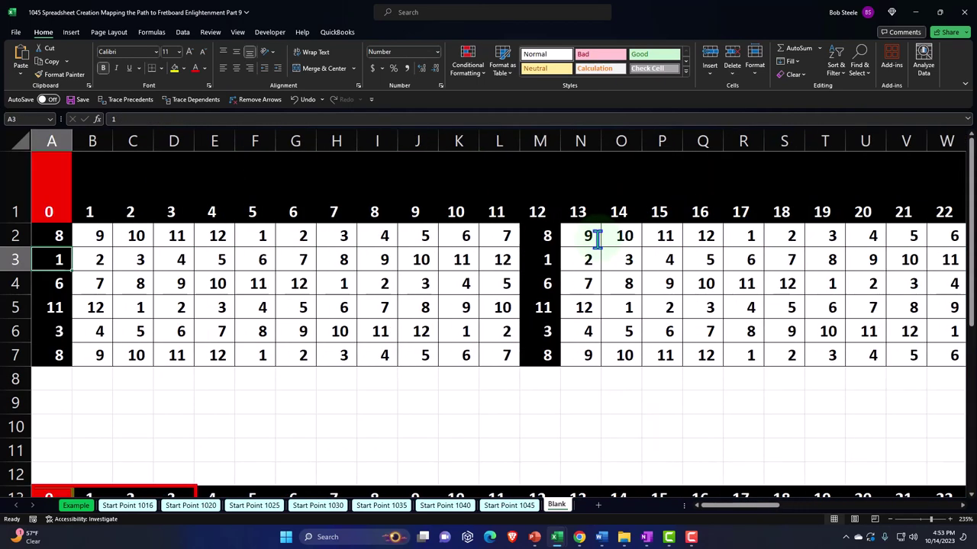
{"action": "left_click", "coordinate": [259, 273]}
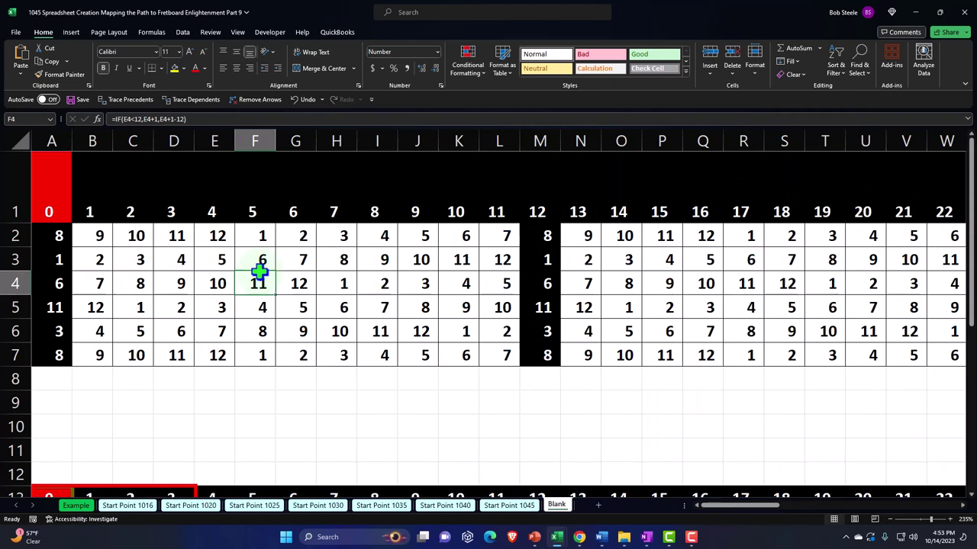
{"action": "scroll", "coordinate": [258, 276], "scroll_direction": "down", "scroll_amount": 2}
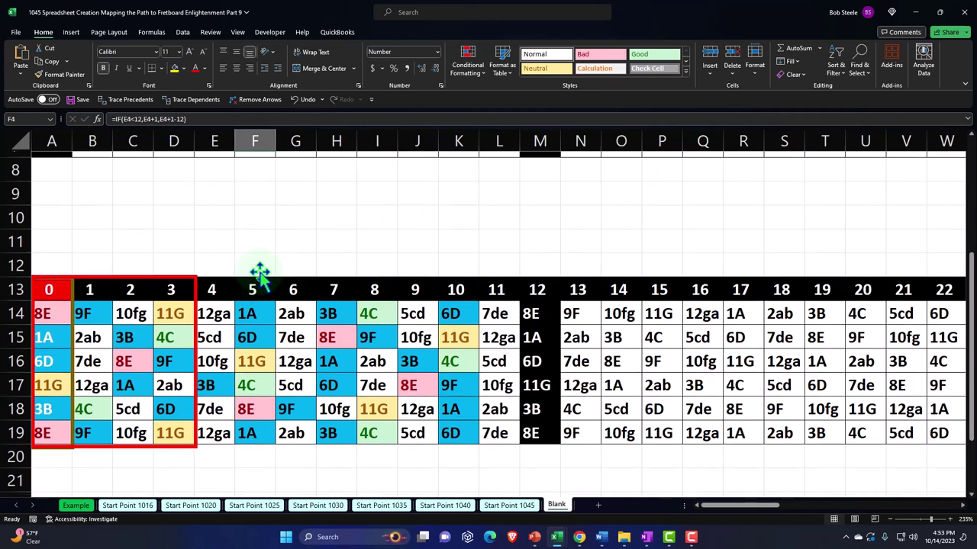
{"action": "mouse_move", "coordinate": [60, 307]}
{"action": "left_mouse_down"}
{"action": "mouse_move", "coordinate": [488, 375]}
{"action": "mouse_move", "coordinate": [505, 418]}
{"action": "left_mouse_up"}
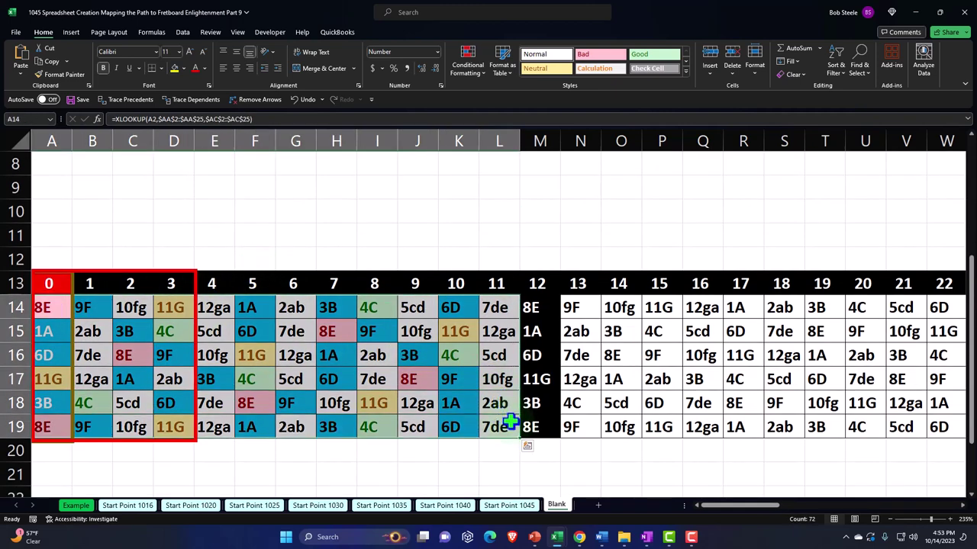
{"action": "scroll", "coordinate": [509, 420], "scroll_direction": "up", "scroll_amount": 1}
{"action": "scroll", "coordinate": [511, 425], "scroll_direction": "up", "scroll_amount": 2}
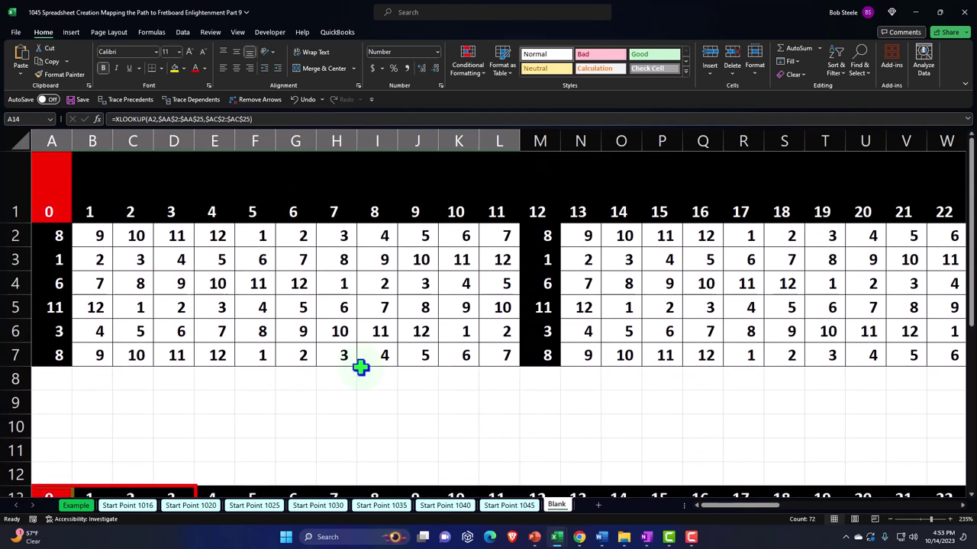
{"action": "mouse_move", "coordinate": [100, 236]}
{"action": "left_mouse_down"}
{"action": "mouse_move", "coordinate": [340, 264]}
{"action": "mouse_move", "coordinate": [460, 321]}
{"action": "mouse_move", "coordinate": [479, 347]}
{"action": "left_mouse_up"}
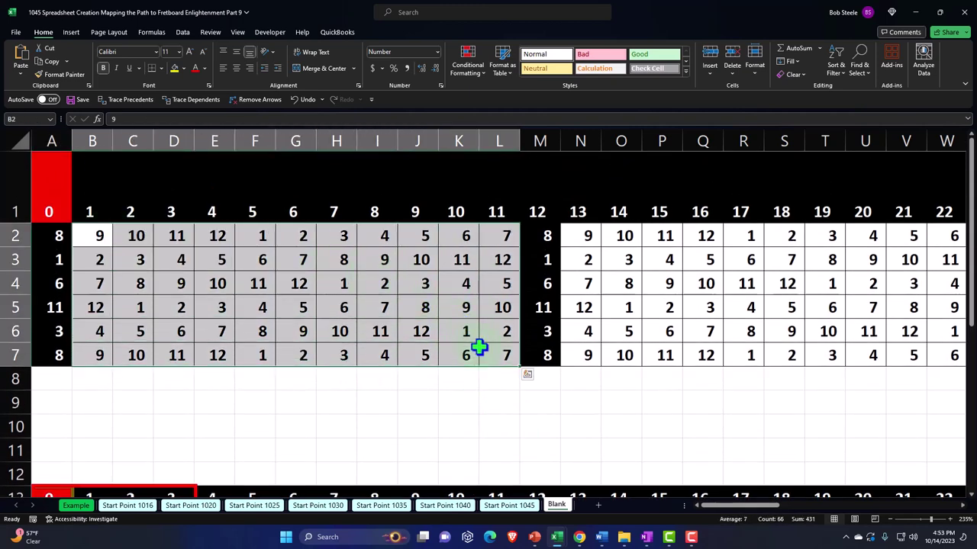
{"action": "left_click", "coordinate": [466, 383]}
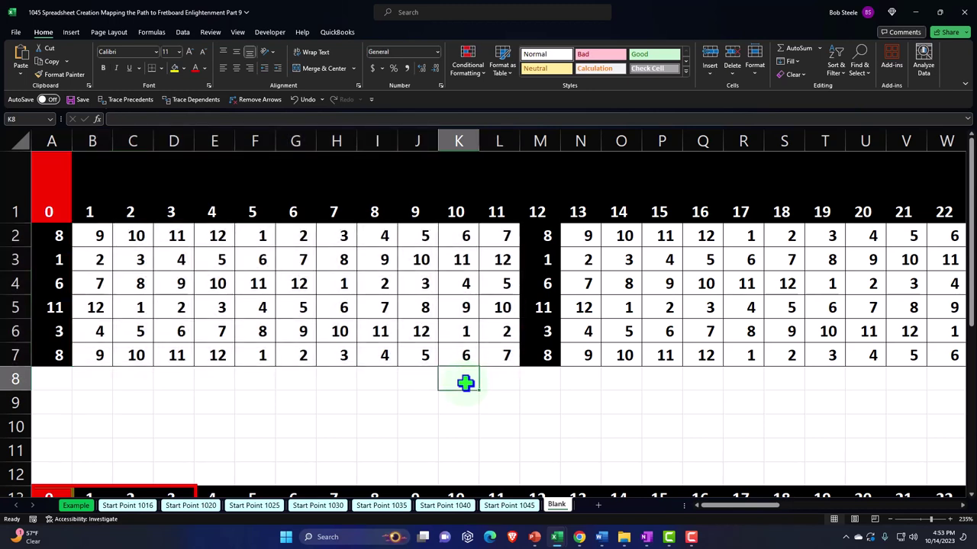
Step: Look across row 8 past the note key and scale tables to the Major/Ionian chord table
{"action": "key", "text": "Right"}
{"action": "key", "text": "Right"}
{"action": "key", "text": "Right"}
{"action": "key", "text": "Right"}
{"action": "key", "text": "Right"}
{"action": "key", "text": "Right"}
{"action": "key", "text": "Right"}
{"action": "key", "text": "Right"}
{"action": "key", "text": "Right"}
{"action": "key", "text": "Right"}
{"action": "key", "text": "Right"}
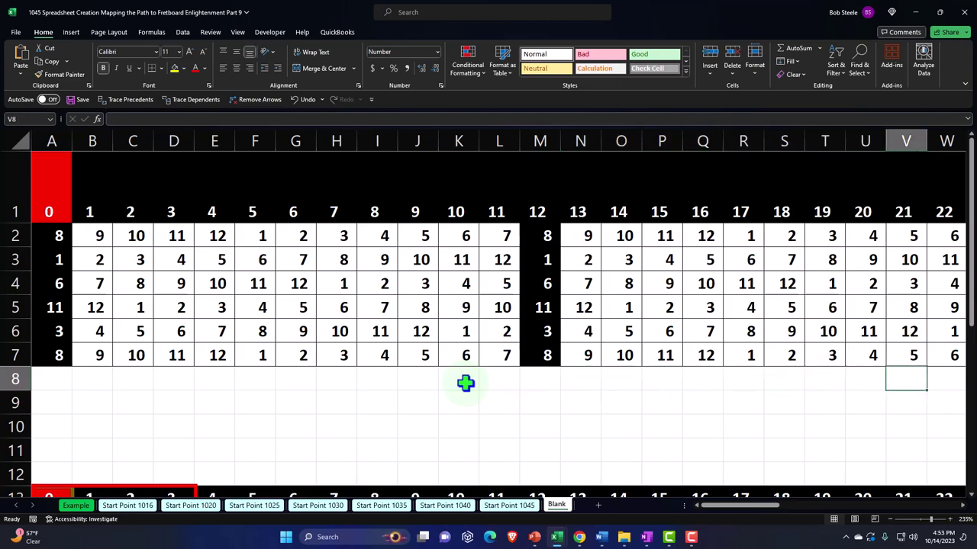
{"action": "key", "text": "Right"}
{"action": "key", "text": "Right"}
{"action": "key", "text": "Right"}
{"action": "key", "text": "Right"}
{"action": "key", "text": "Right"}
{"action": "key", "text": "Right"}
{"action": "key", "text": "Right"}
{"action": "key", "text": "Right"}
{"action": "key", "text": "Right"}
{"action": "key", "text": "Right"}
{"action": "key", "text": "Right"}
{"action": "key", "text": "Right"}
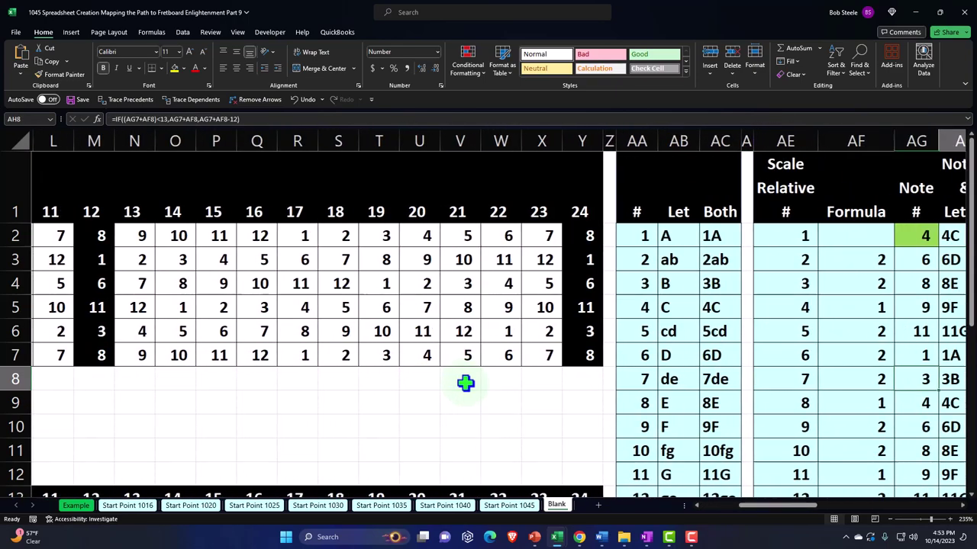
{"action": "key", "text": "Right"}
{"action": "key", "text": "Right"}
{"action": "key", "text": "Right"}
{"action": "key", "text": "Right"}
{"action": "key", "text": "Right"}
{"action": "key", "text": "Right"}
{"action": "key", "text": "Right"}
{"action": "key", "text": "Right"}
{"action": "key", "text": "Right"}
{"action": "key", "text": "Right"}
{"action": "key", "text": "Right"}
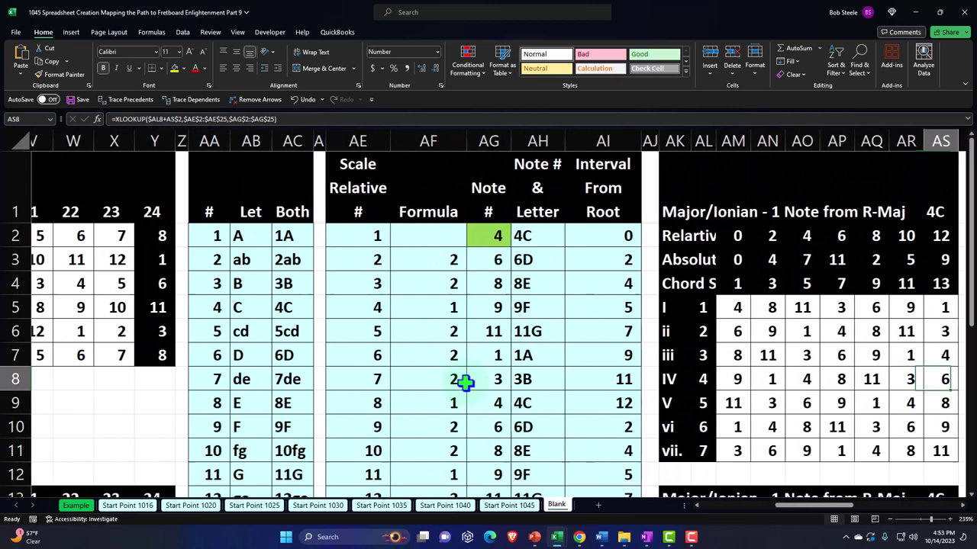
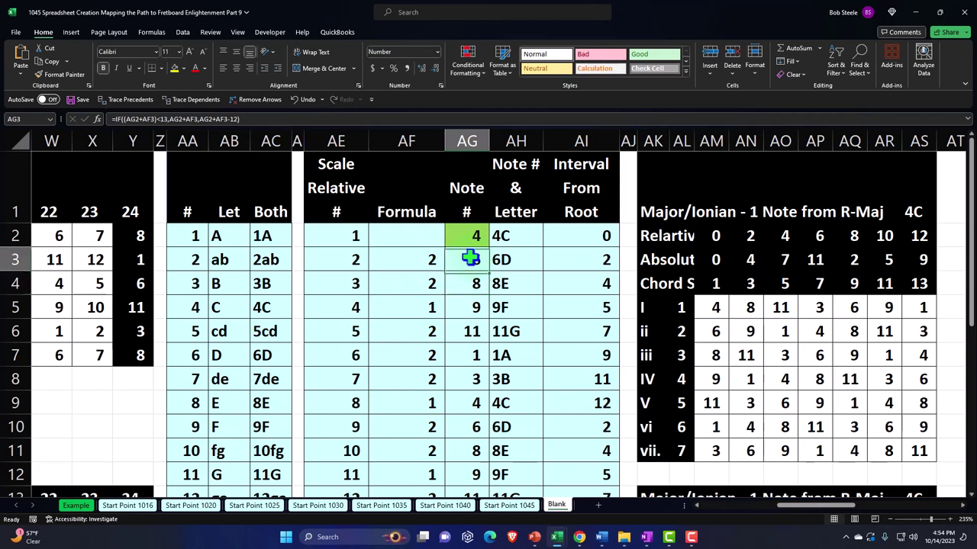
Step: Inspect the IF formulas in AG3:AG8 that add each scale step to the previous note number
{"action": "double_click", "coordinate": [470, 260]}
{"action": "key", "text": "Return"}
{"action": "double_click", "coordinate": [469, 287]}
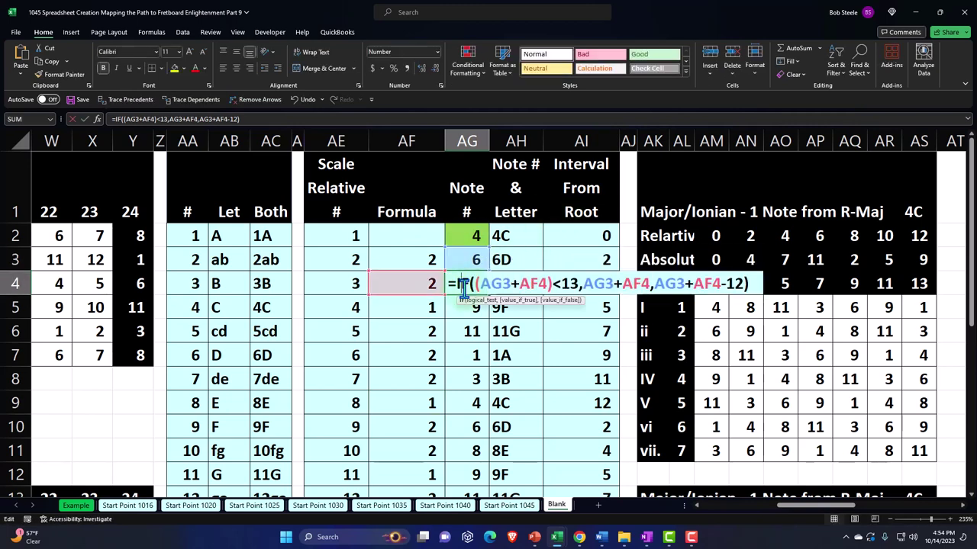
{"action": "key", "text": "Return"}
{"action": "double_click", "coordinate": [464, 302]}
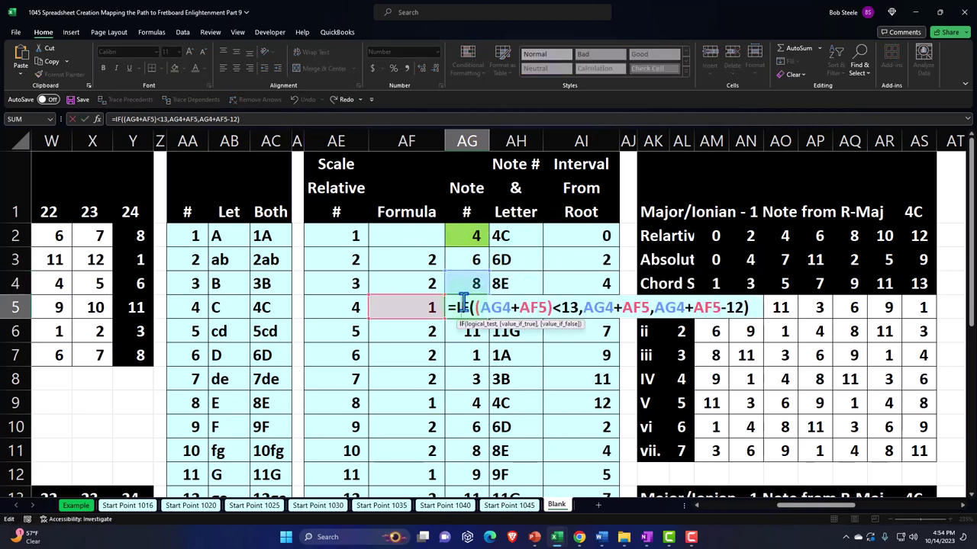
{"action": "key", "text": "Return"}
{"action": "double_click", "coordinate": [466, 331]}
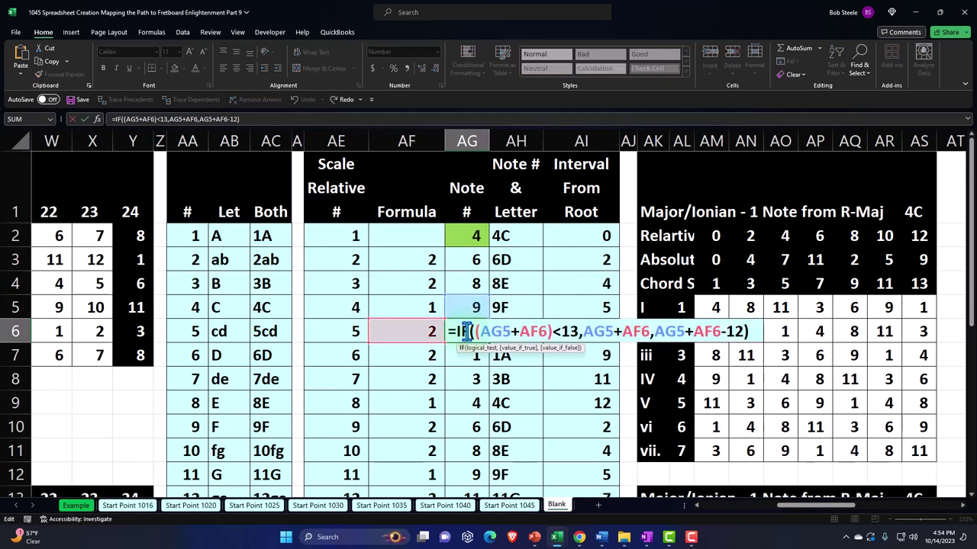
{"action": "key", "text": "Return"}
{"action": "double_click", "coordinate": [461, 355]}
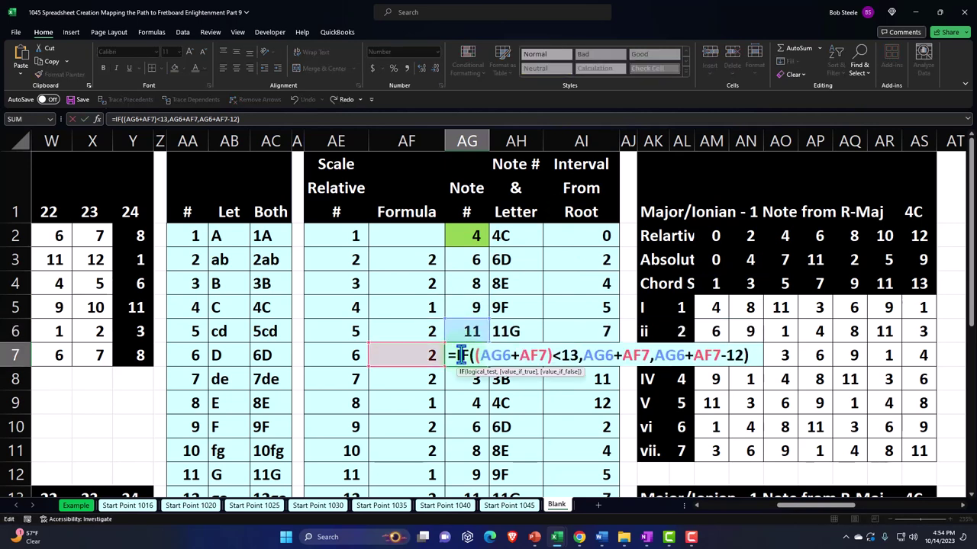
{"action": "key", "text": "Return"}
{"action": "double_click", "coordinate": [462, 379]}
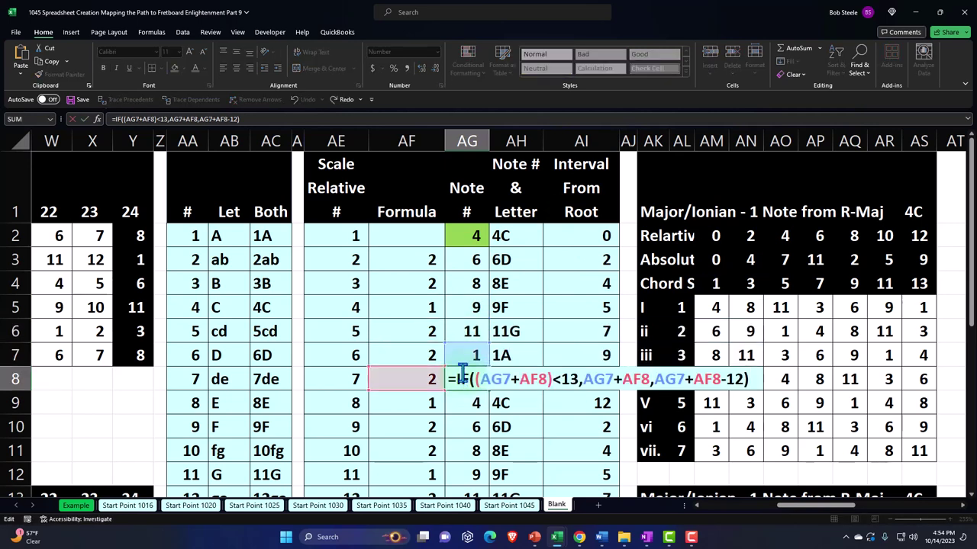
{"action": "key", "text": "Return"}
Step: Inspect the XLOOKUP formula in AH2 that returns the combined note number and letter
{"action": "left_click", "coordinate": [508, 236]}
{"action": "double_click", "coordinate": [508, 236]}
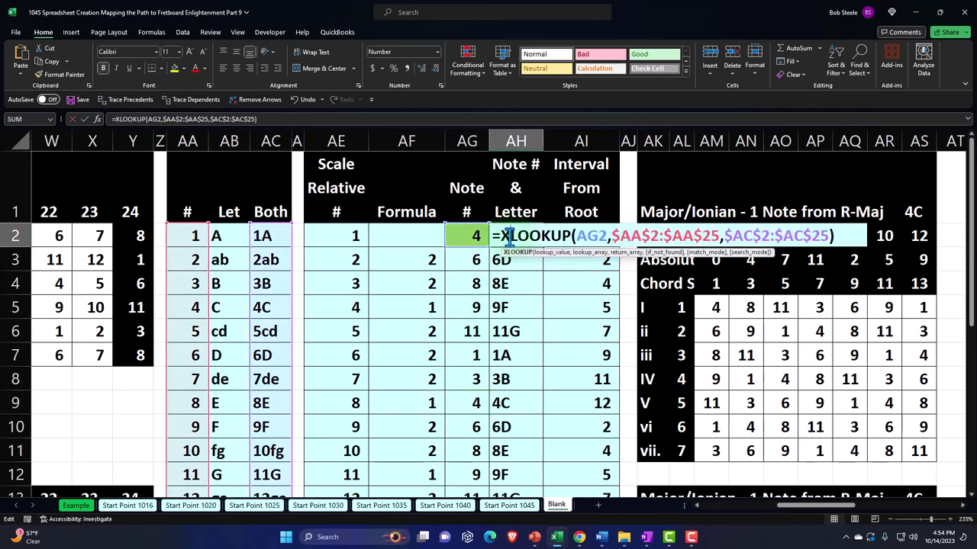
{"action": "key", "text": "Return"}
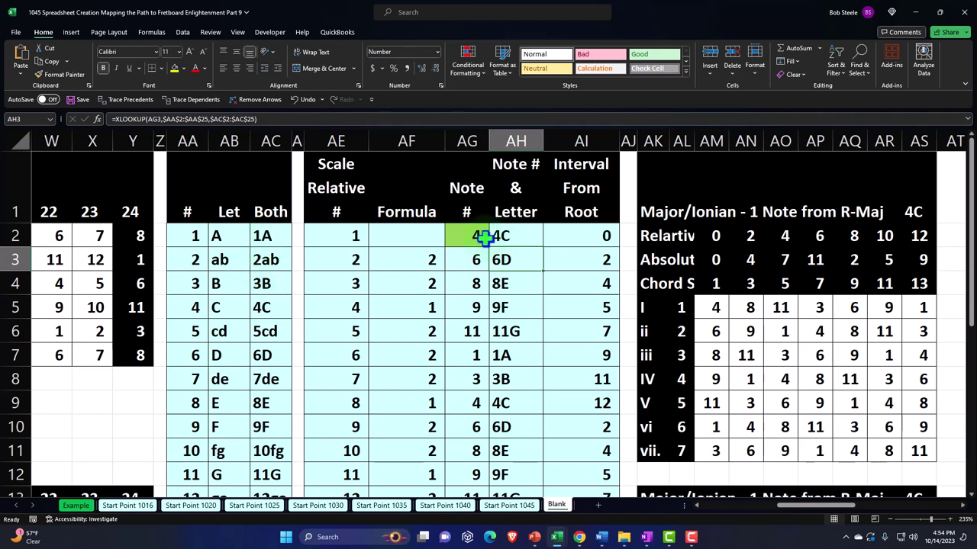
Step: Look across row 6 from AN6 in the Major/Ionian chord table to AZ6 in the numbered chord circle
{"action": "left_click", "coordinate": [746, 331]}
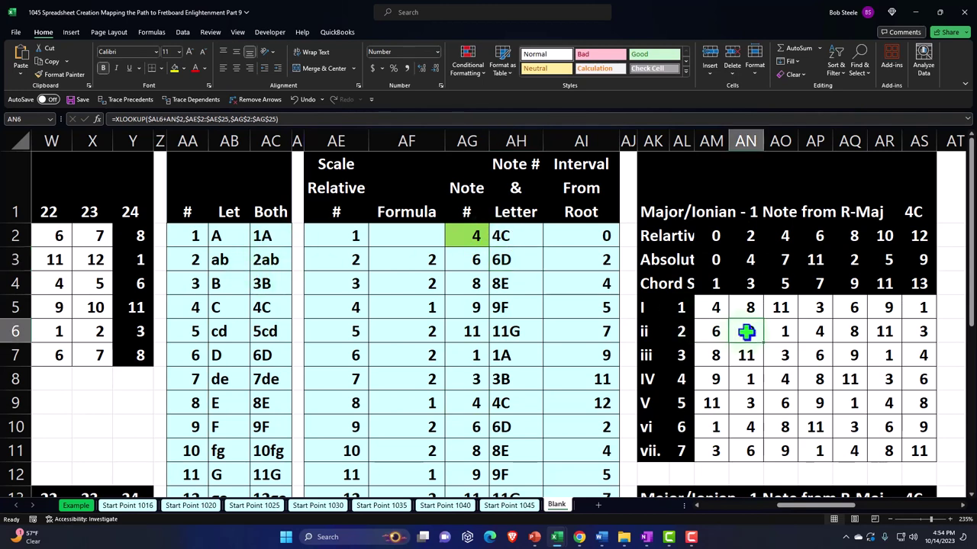
{"action": "key", "text": "Right"}
{"action": "key", "text": "Right"}
{"action": "key", "text": "Right"}
{"action": "key", "text": "Right"}
{"action": "key", "text": "Right"}
{"action": "key", "text": "Right"}
{"action": "key", "text": "Right"}
{"action": "key", "text": "Right"}
{"action": "key", "text": "Right"}
{"action": "key", "text": "Right"}
{"action": "key", "text": "Right"}
{"action": "key", "text": "Right"}
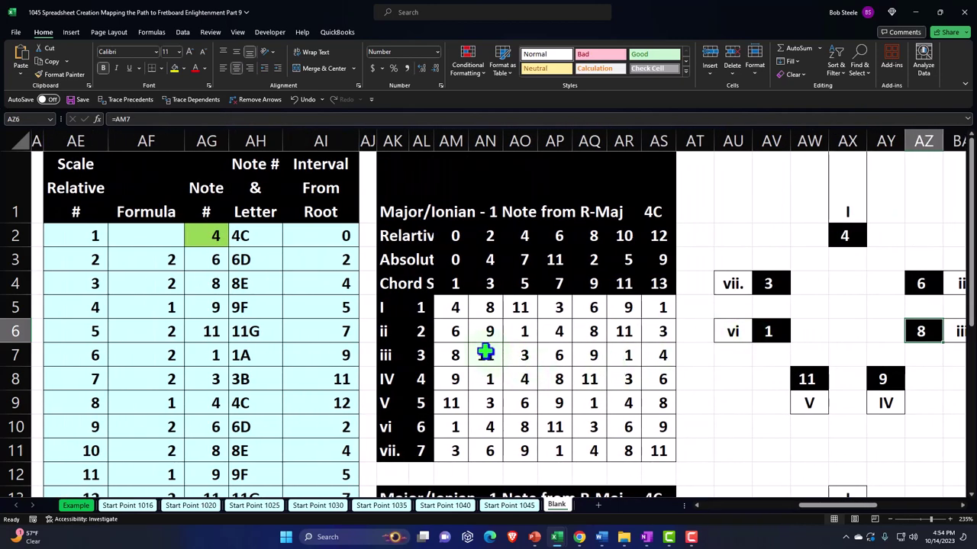
Step: Examine the I chord's degree number in AL5 and the chord root notes down AM5:AM11
{"action": "left_click", "coordinate": [425, 307]}
{"action": "key", "text": "Right"}
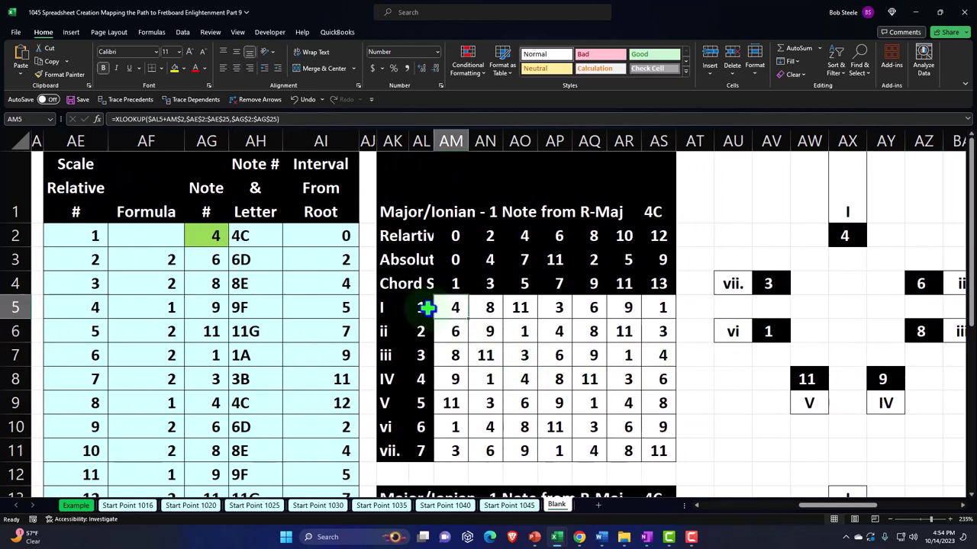
{"action": "key", "text": "Down"}
{"action": "left_click", "coordinate": [425, 307]}
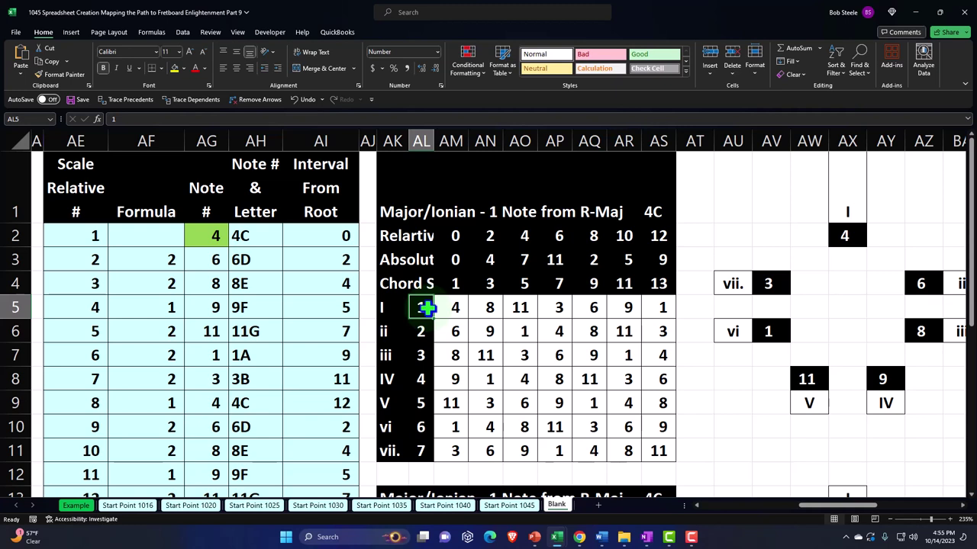
{"action": "key", "text": "Right"}
{"action": "key", "text": "Down"}
{"action": "key", "text": "Down"}
{"action": "key", "text": "Down"}
{"action": "key", "text": "Down"}
{"action": "key", "text": "Down"}
{"action": "key", "text": "Down"}
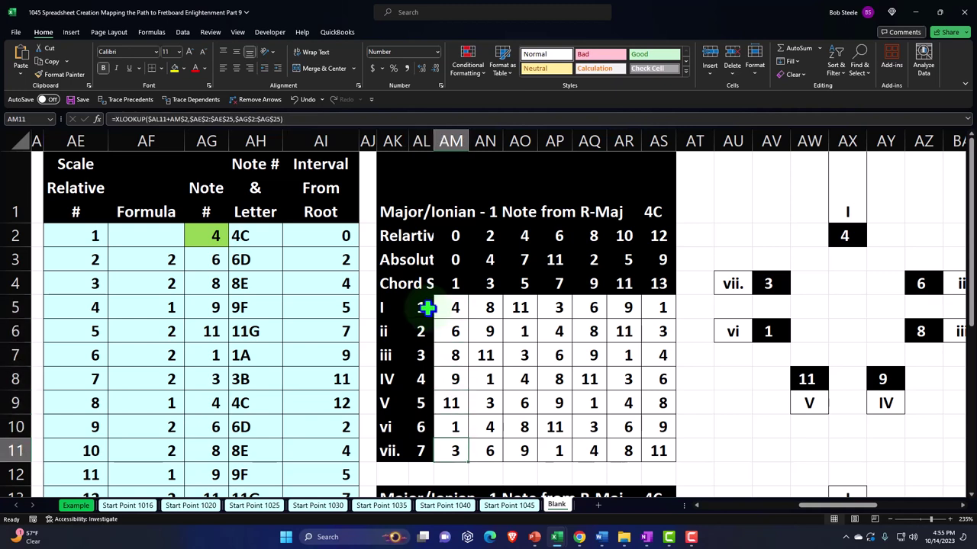
{"action": "key", "text": "Up"}
{"action": "key", "text": "Up"}
{"action": "key", "text": "Up"}
{"action": "key", "text": "Up"}
{"action": "key", "text": "Up"}
{"action": "key", "text": "Up"}
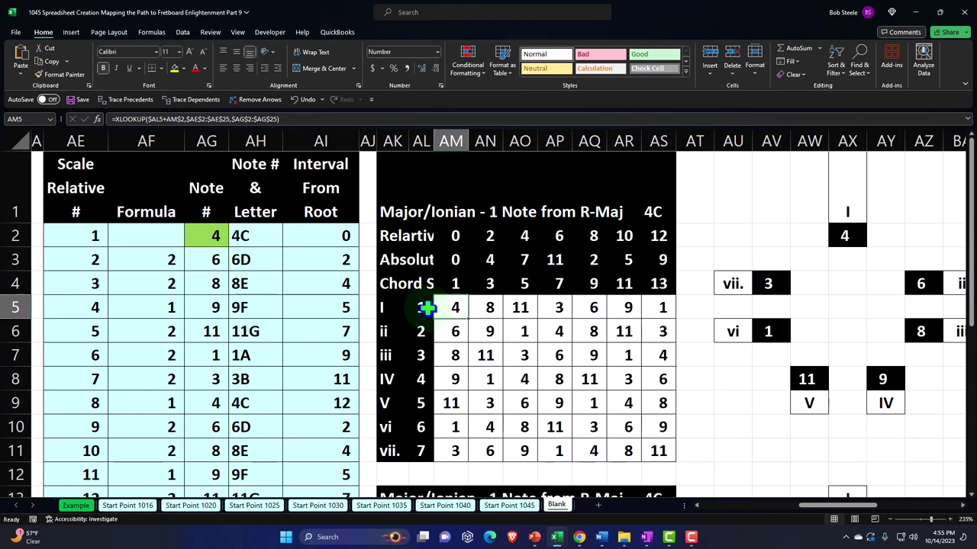
Step: Examine the remaining notes of the numbered I chord across row 5, from AN5 to AS5
{"action": "key", "text": "Right"}
{"action": "key", "text": "Right"}
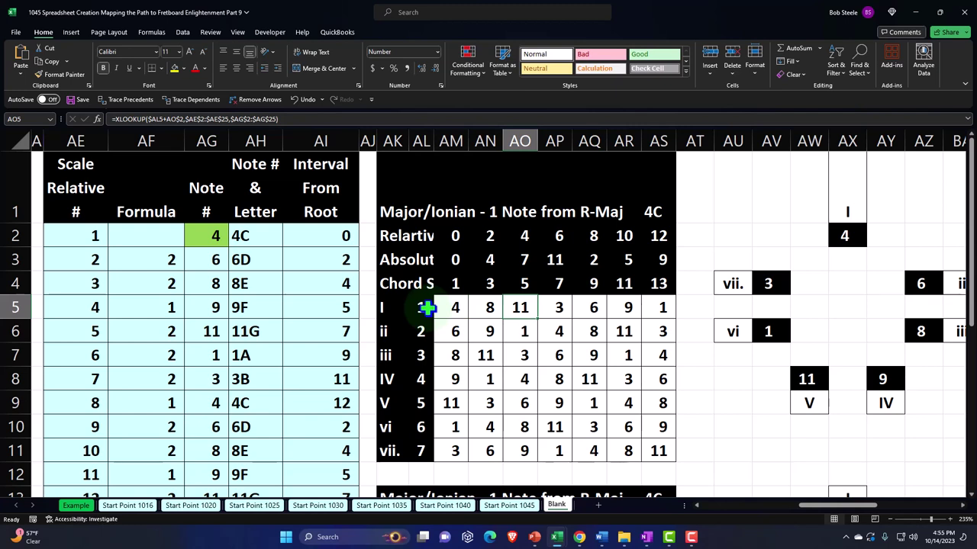
{"action": "key", "text": "Right"}
{"action": "key", "text": "Right"}
{"action": "key", "text": "Right"}
{"action": "key", "text": "Right"}
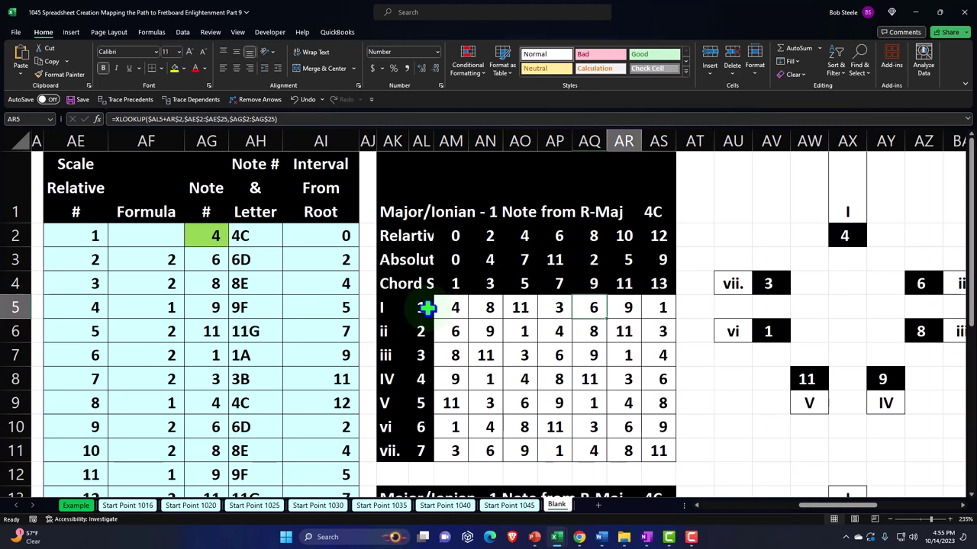
Step: View the lettered Major/Ionian chord table in rows 13 to 23 with its chord circle, checking the formula in AN17
{"action": "scroll", "coordinate": [479, 321], "scroll_direction": "down", "scroll_amount": 5}
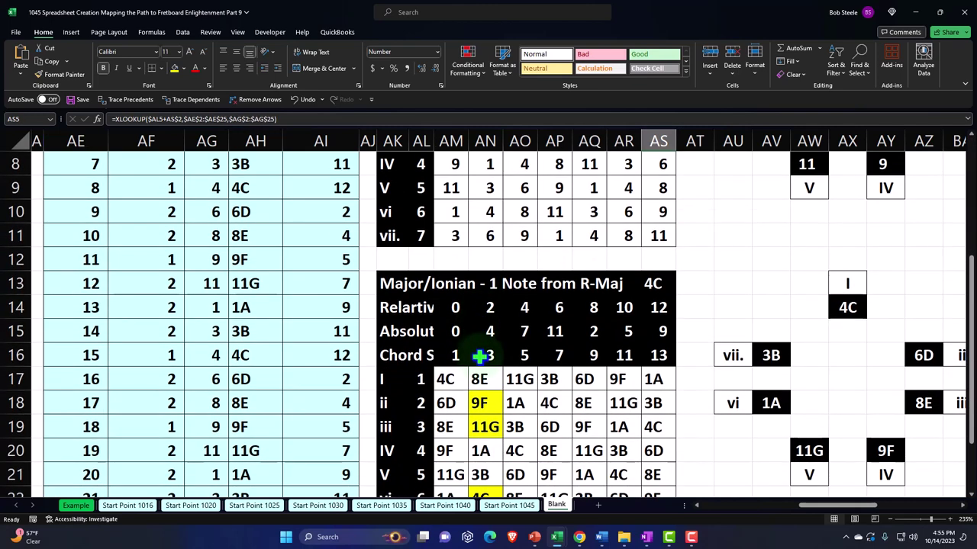
{"action": "left_click", "coordinate": [476, 239]}
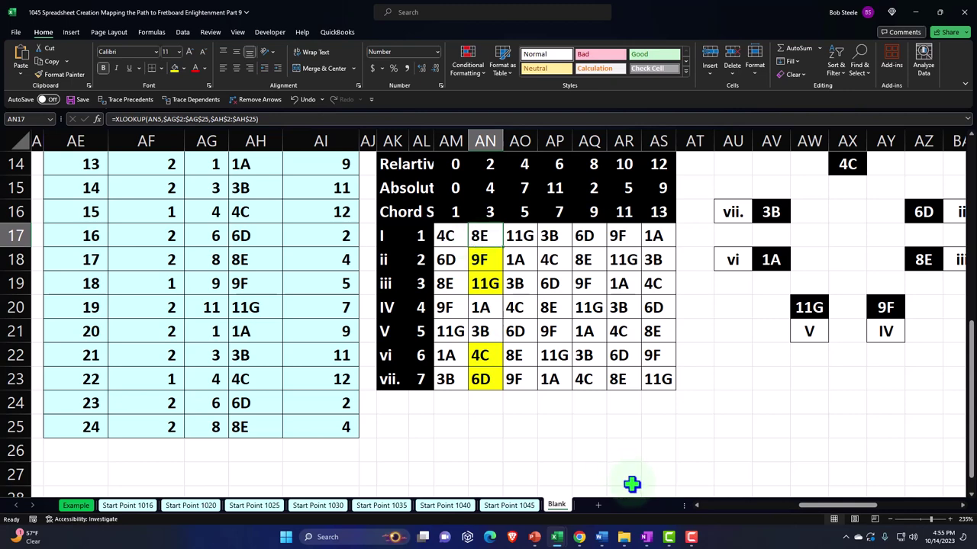
{"action": "left_click_drag", "start_coordinate": [823, 508], "coordinate": [842, 510]}
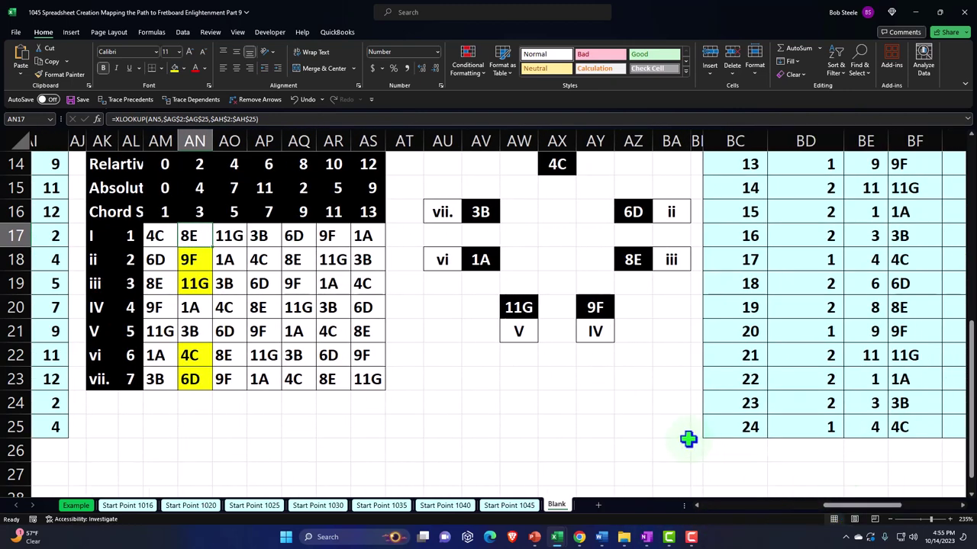
{"action": "scroll", "coordinate": [654, 392], "scroll_direction": "up", "scroll_amount": 1}
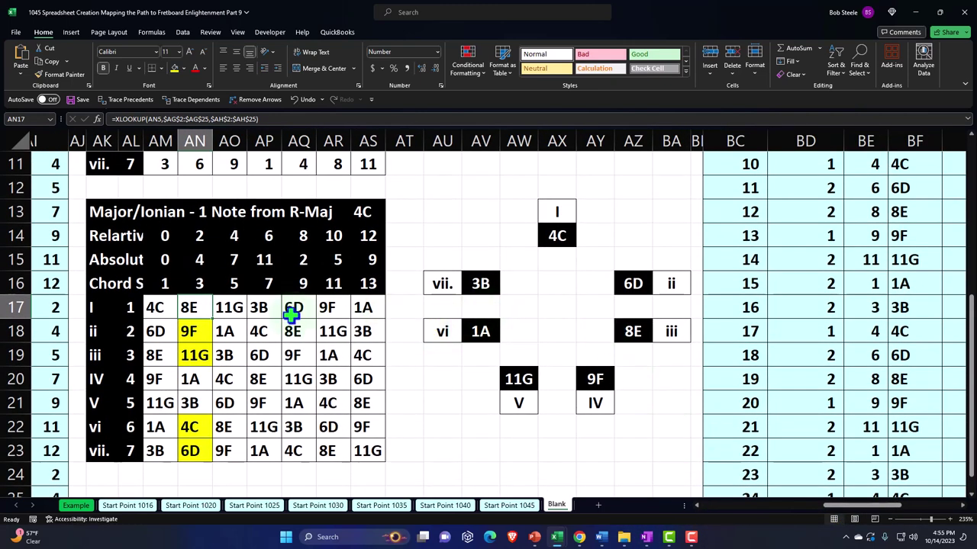
Step: Review the notes of the lettered I chord in row 17, stepping through them from AM17 to AR17
{"action": "left_click_drag", "start_coordinate": [157, 309], "coordinate": [369, 307]}
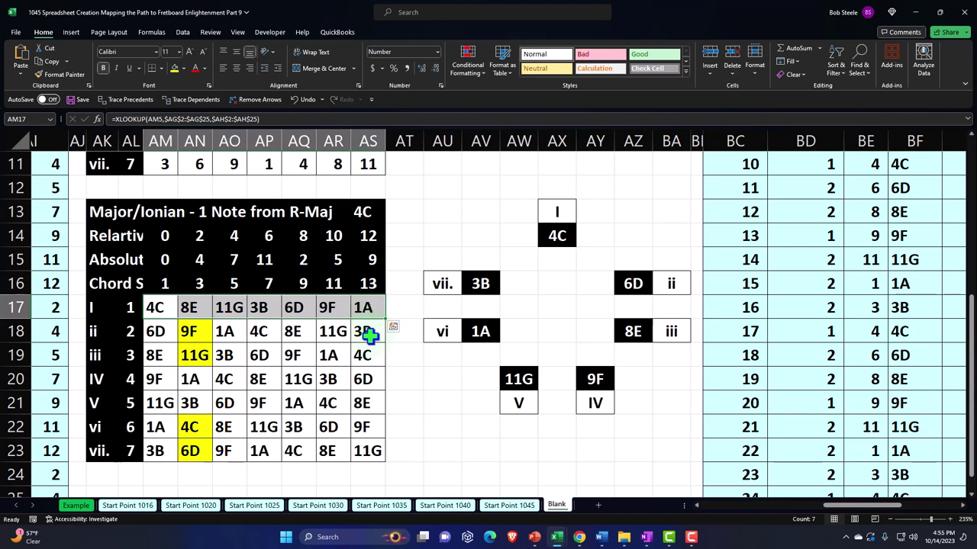
{"action": "left_click", "coordinate": [302, 307]}
{"action": "left_click", "coordinate": [163, 308]}
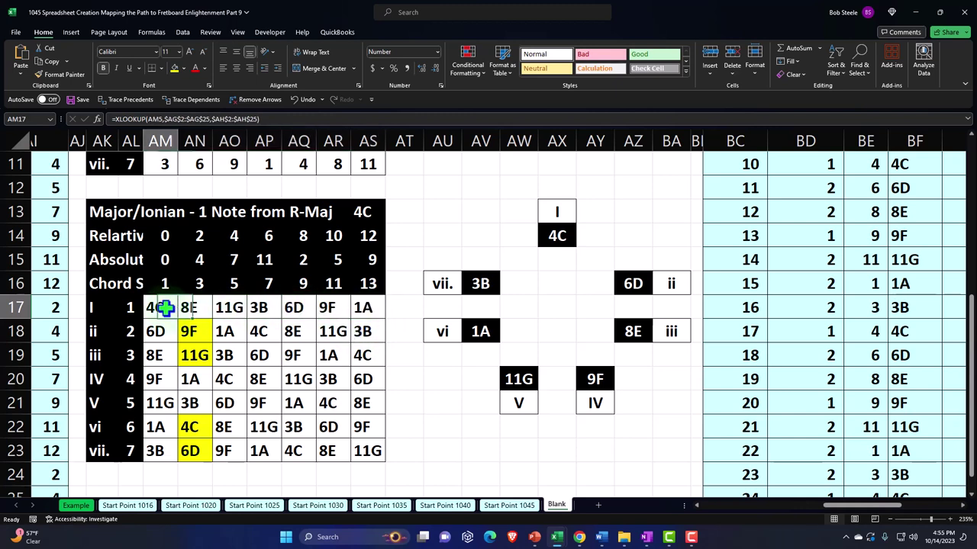
{"action": "left_click", "coordinate": [192, 307]}
{"action": "left_click", "coordinate": [162, 307]}
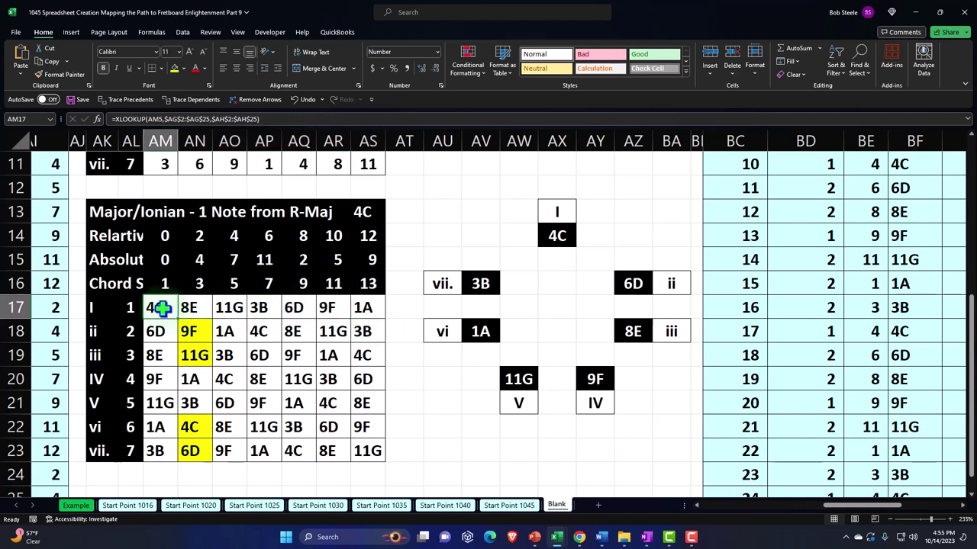
{"action": "left_click", "coordinate": [203, 308]}
{"action": "left_click", "coordinate": [221, 307]}
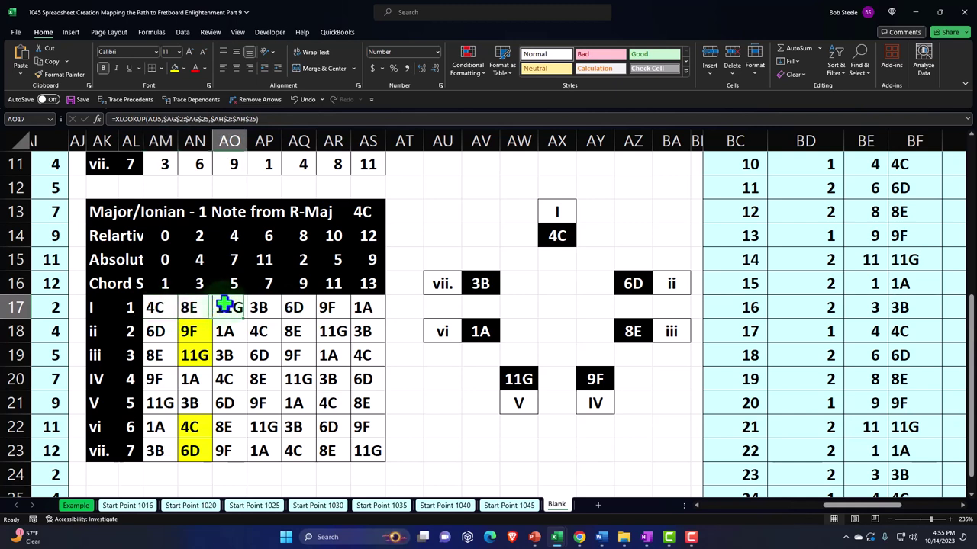
{"action": "left_click", "coordinate": [262, 304]}
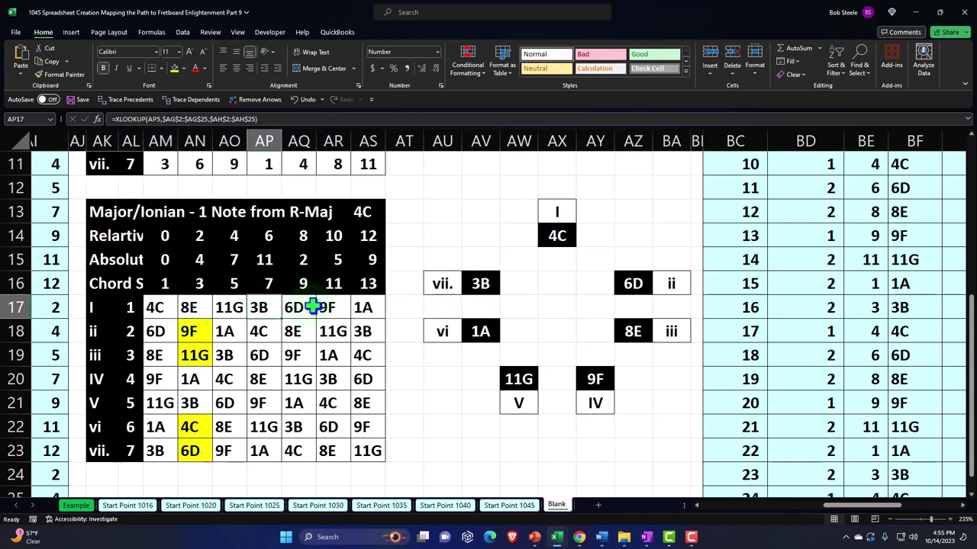
{"action": "left_click", "coordinate": [309, 307]}
{"action": "left_click", "coordinate": [327, 307]}
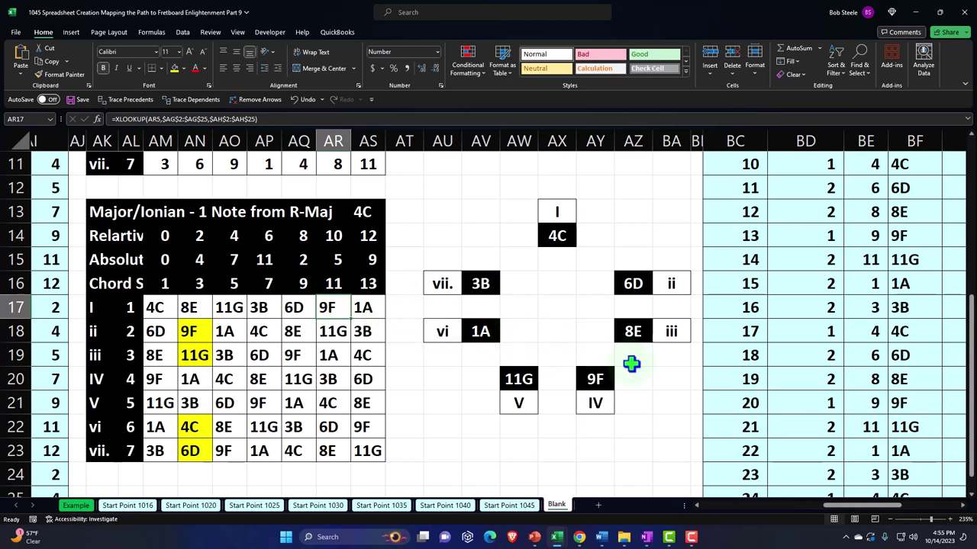
Step: Look across row 1 past the numbered chord circle to the minor scale table and the Minor/Aeolian chord table
{"action": "scroll", "coordinate": [635, 366], "scroll_direction": "up", "scroll_amount": 1}
{"action": "scroll", "coordinate": [636, 366], "scroll_direction": "up", "scroll_amount": 3}
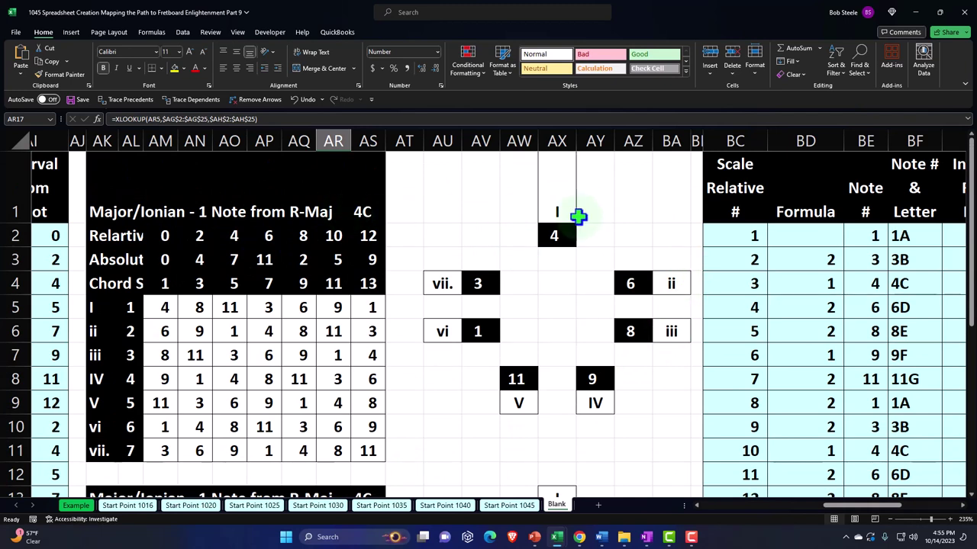
{"action": "left_click", "coordinate": [672, 217]}
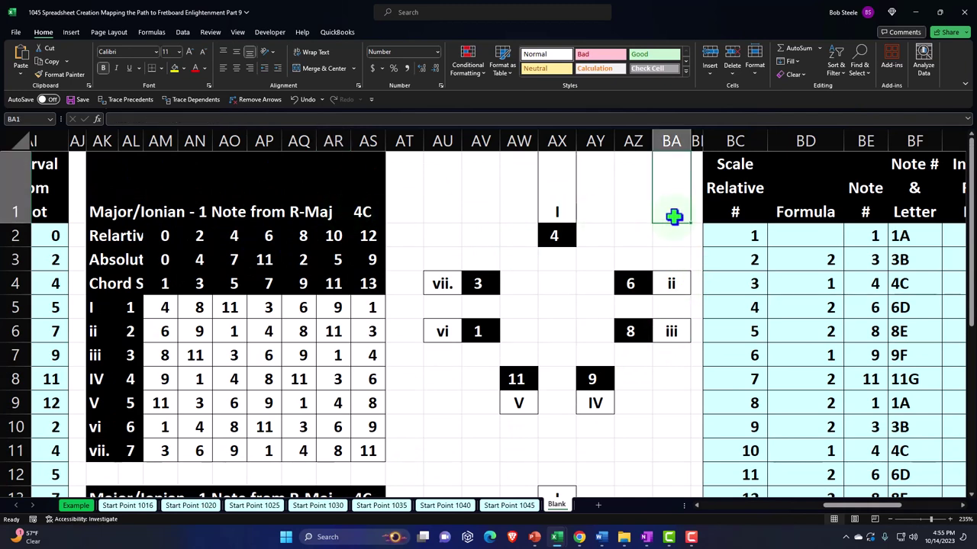
{"action": "key", "text": "Right"}
{"action": "key", "text": "Right"}
{"action": "key", "text": "Right"}
{"action": "key", "text": "Right"}
{"action": "key", "text": "Right"}
{"action": "key", "text": "Right"}
{"action": "key", "text": "Right"}
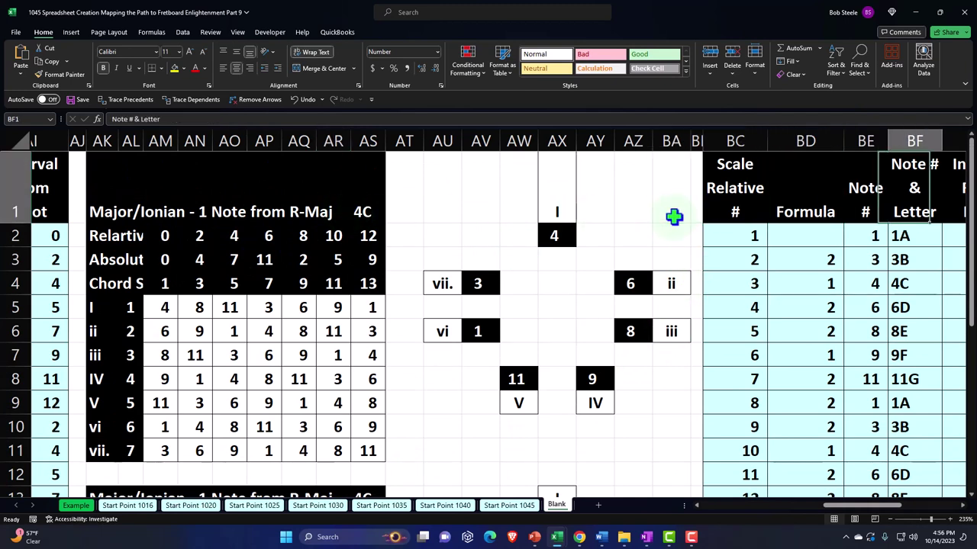
{"action": "key", "text": "Right"}
{"action": "key", "text": "Right"}
{"action": "key", "text": "Right"}
{"action": "key", "text": "Right"}
{"action": "key", "text": "Right"}
{"action": "key", "text": "Right"}
{"action": "key", "text": "Right"}
{"action": "key", "text": "Right"}
{"action": "key", "text": "Right"}
{"action": "key", "text": "Right"}
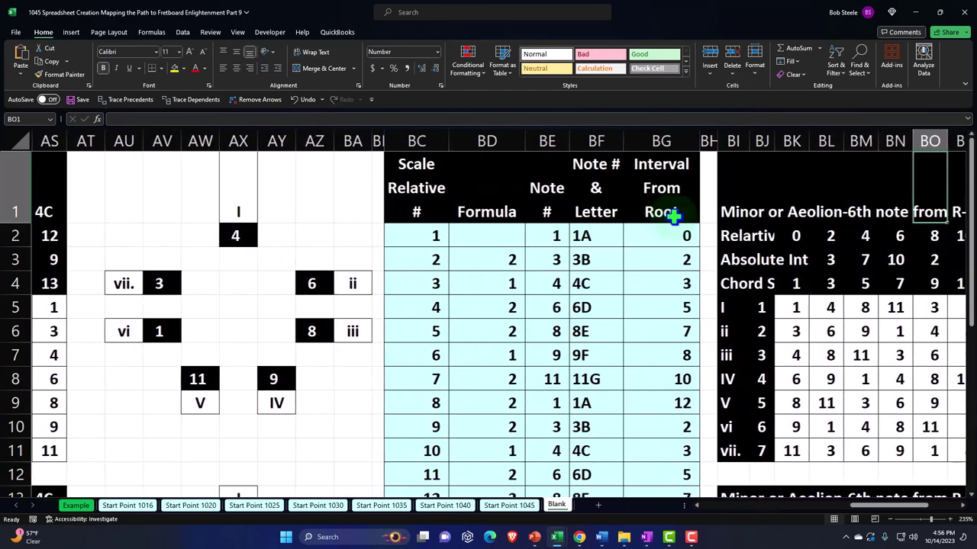
{"action": "key", "text": "Right"}
{"action": "key", "text": "Right"}
{"action": "key", "text": "Right"}
{"action": "key", "text": "Right"}
{"action": "key", "text": "Right"}
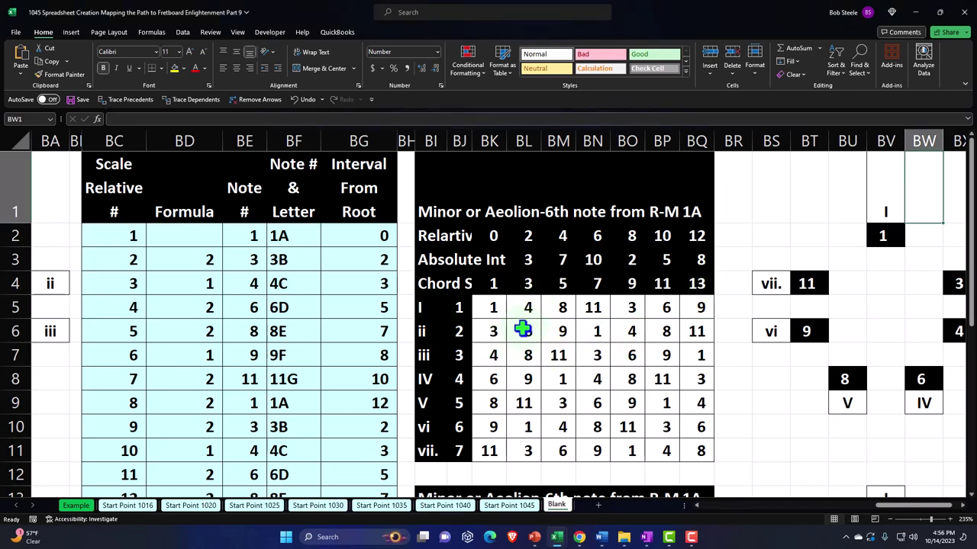
Step: Examine the minor chord table's degree numbers in BJ5:BJ11, the ROMAN formula in BI5 and the lookup in BF2
{"action": "scroll", "coordinate": [523, 328], "scroll_direction": "down", "scroll_amount": 1}
{"action": "scroll", "coordinate": [523, 328], "scroll_direction": "down", "scroll_amount": 2}
{"action": "scroll", "coordinate": [523, 328], "scroll_direction": "up", "scroll_amount": 3}
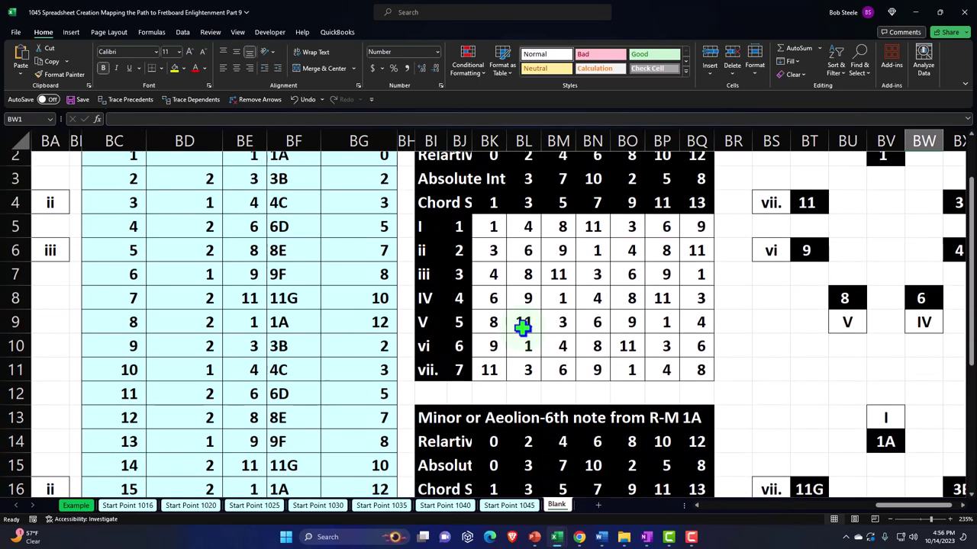
{"action": "left_click_drag", "start_coordinate": [459, 307], "coordinate": [454, 450]}
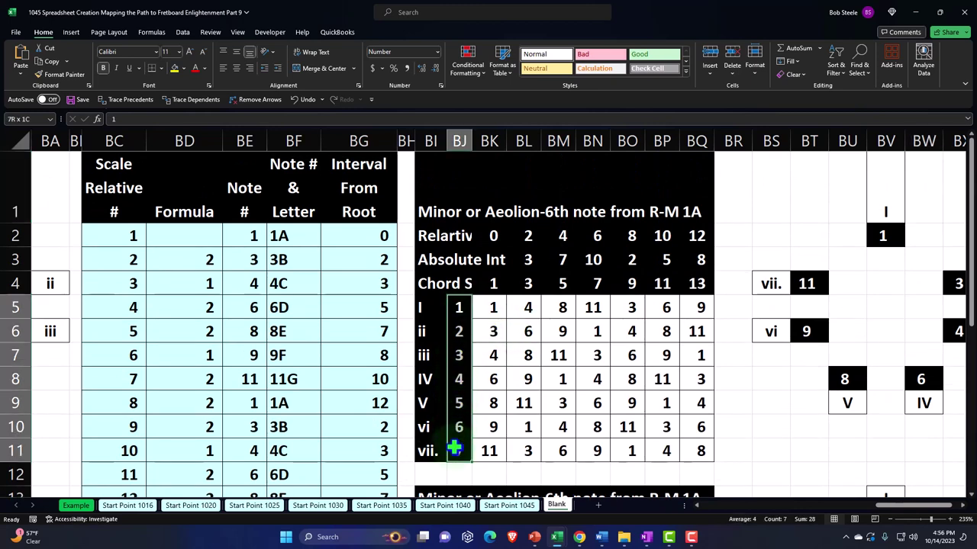
{"action": "left_click", "coordinate": [428, 308]}
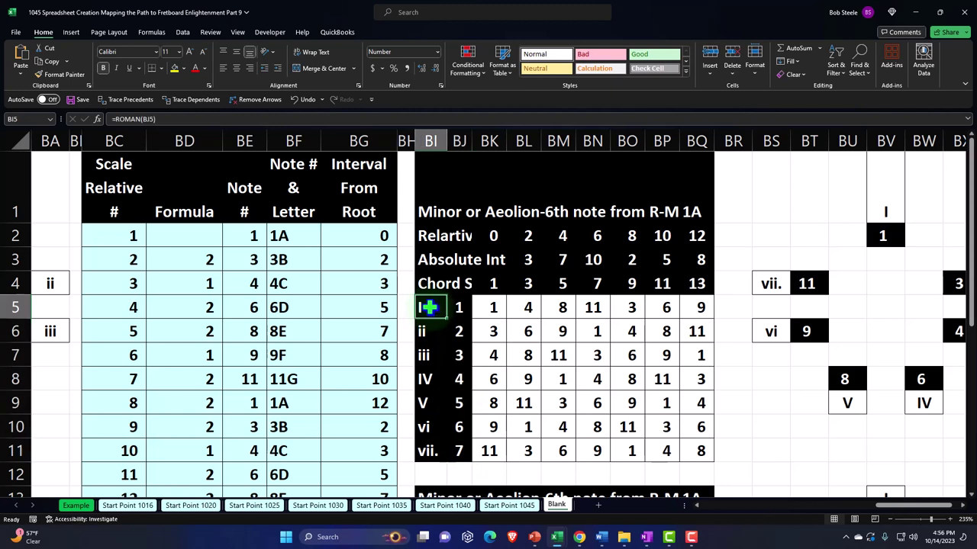
{"action": "left_click", "coordinate": [298, 238]}
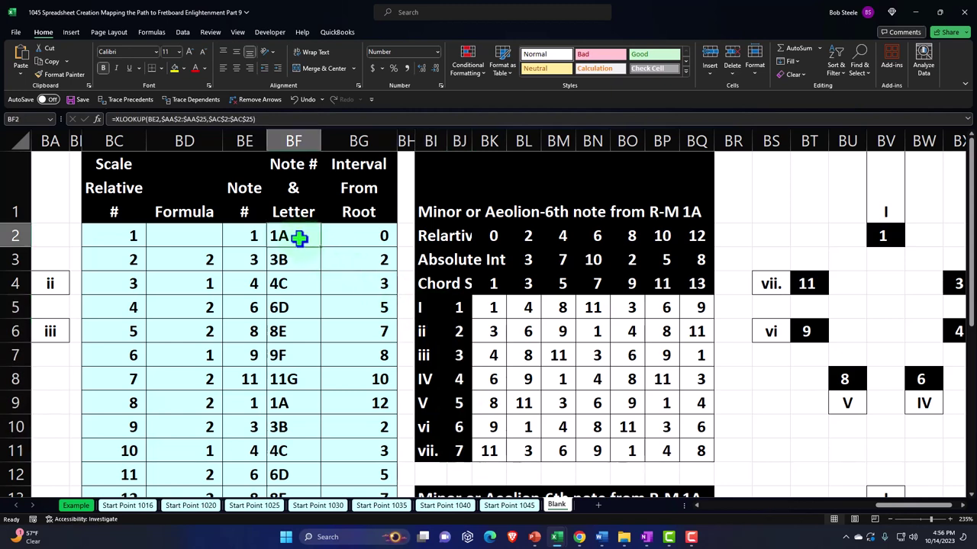
{"action": "left_click", "coordinate": [424, 311]}
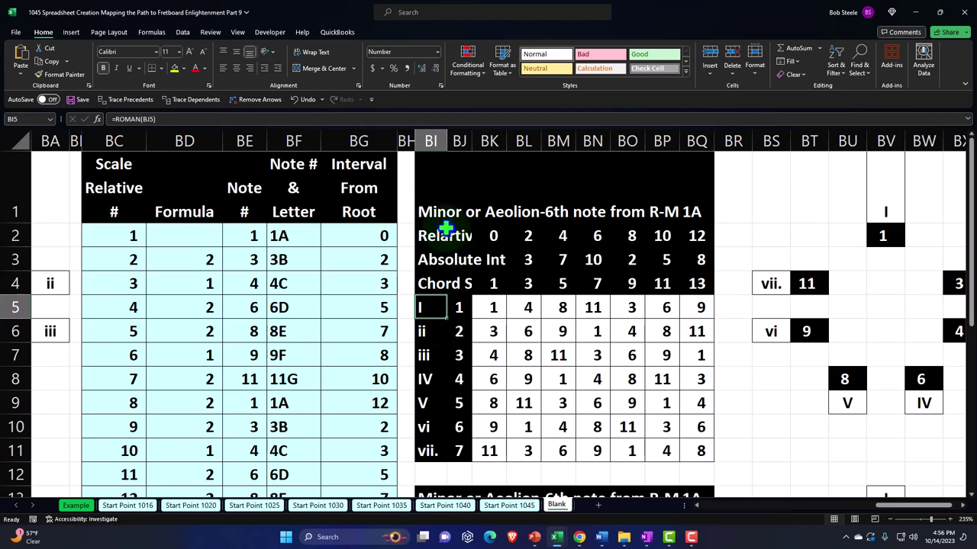
Step: Compare the vi chord in the lettered major chord circle at AV18 with the minor chord table's I numeral in BI5
{"action": "scroll", "coordinate": [695, 508], "scroll_direction": "left", "scroll_amount": 2}
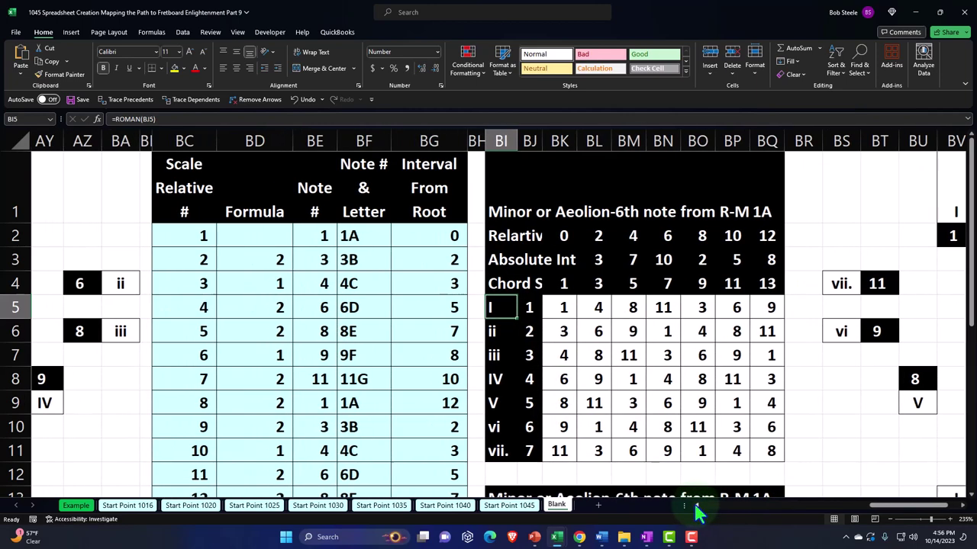
{"action": "scroll", "coordinate": [695, 512], "scroll_direction": "left", "scroll_amount": 10}
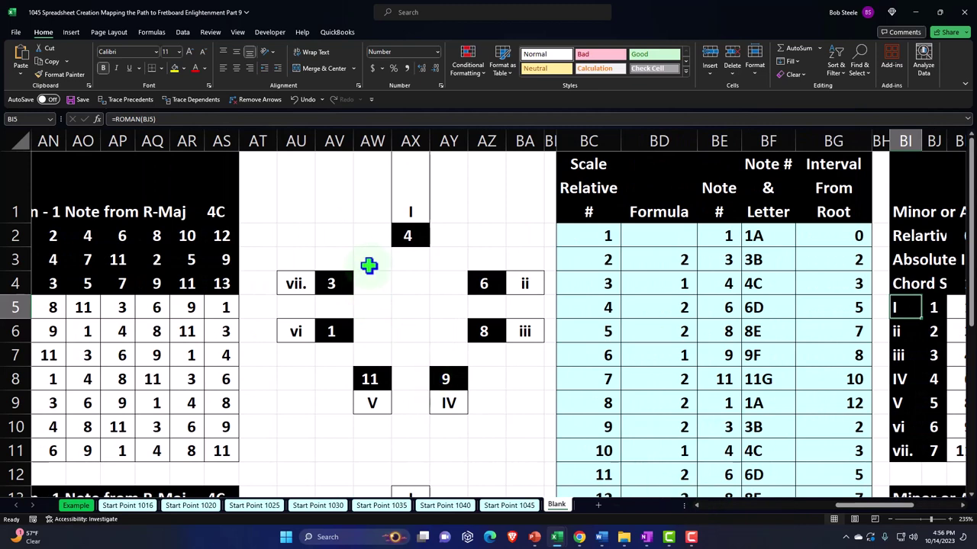
{"action": "scroll", "coordinate": [364, 297], "scroll_direction": "down", "scroll_amount": 3}
{"action": "left_click", "coordinate": [333, 329]}
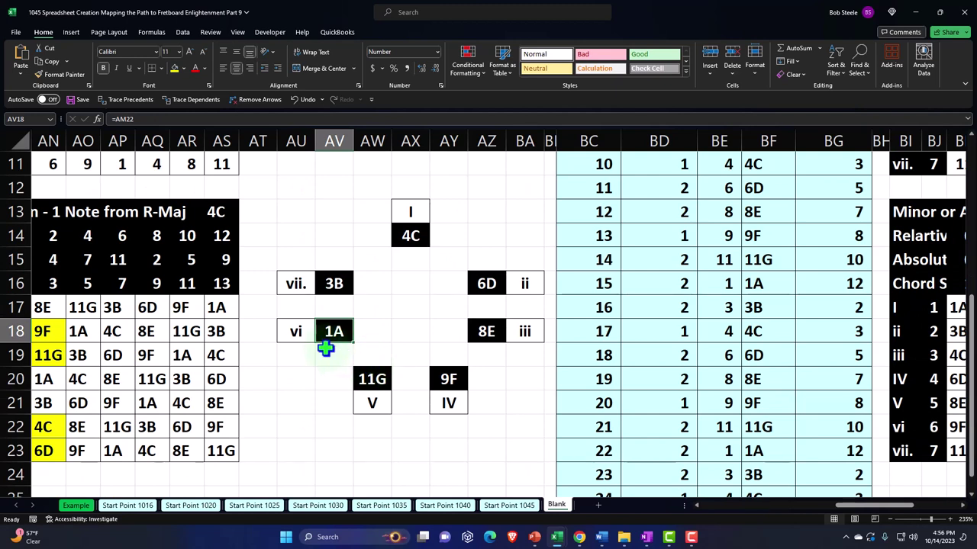
{"action": "scroll", "coordinate": [325, 348], "scroll_direction": "up", "scroll_amount": 4}
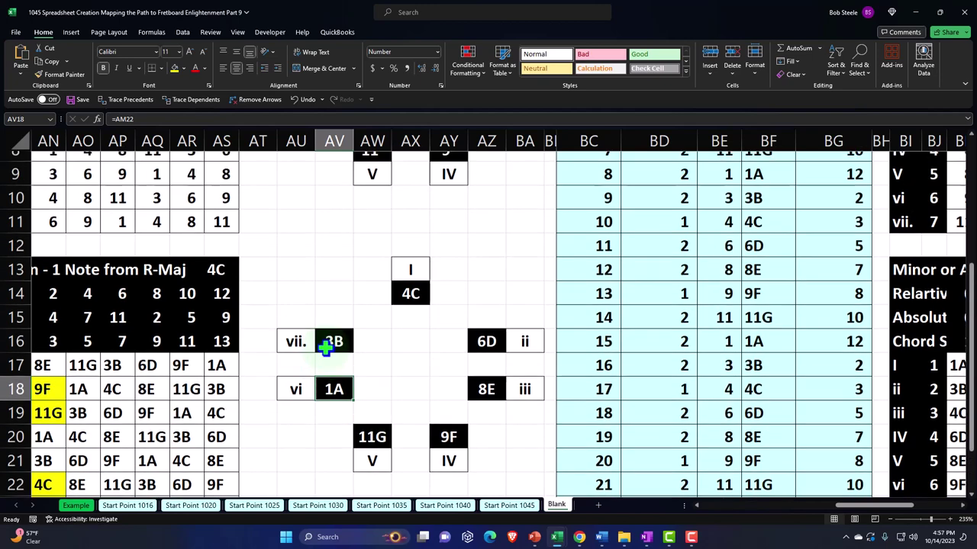
{"action": "left_click_drag", "start_coordinate": [856, 512], "coordinate": [897, 512]}
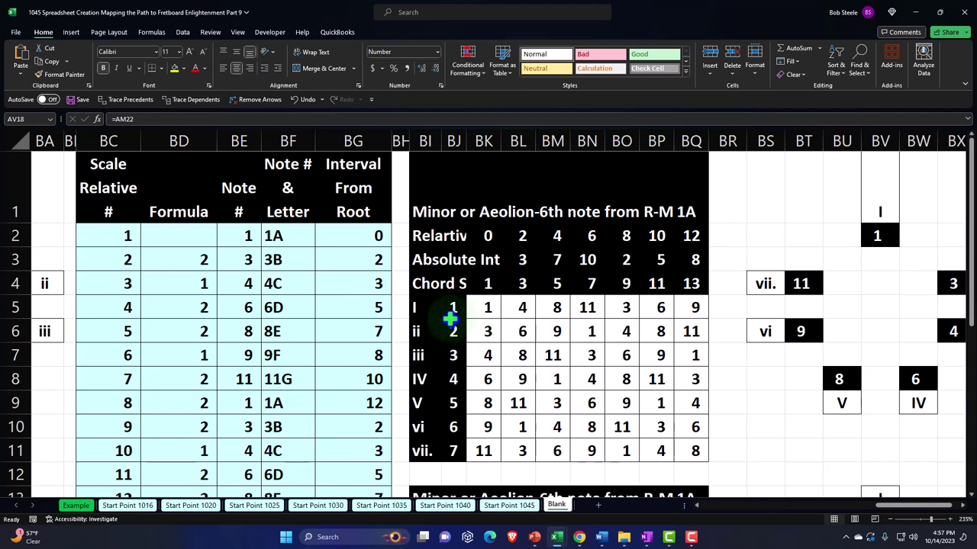
{"action": "left_click", "coordinate": [420, 307]}
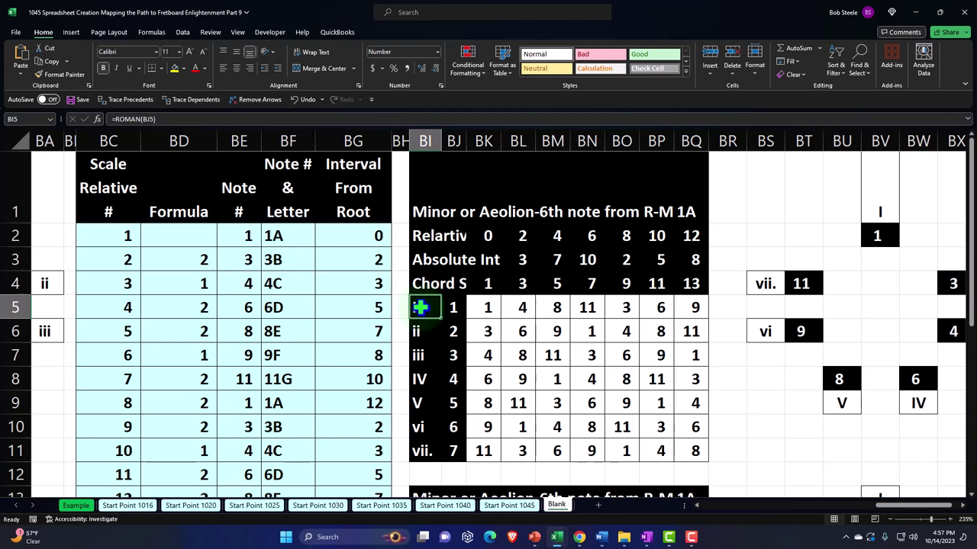
Step: Go back along row 5 to the Major/Ionian chord table and check the vi chord's numeral formula in AK10
{"action": "key", "text": "Left"}
{"action": "key", "text": "Left"}
{"action": "key", "text": "Left"}
{"action": "key", "text": "Left"}
{"action": "key", "text": "Left"}
{"action": "key", "text": "Left"}
{"action": "key", "text": "Left"}
{"action": "key", "text": "Left"}
{"action": "key", "text": "Left"}
{"action": "key", "text": "Left"}
{"action": "key", "text": "Left"}
{"action": "key", "text": "Left"}
{"action": "key", "text": "Left"}
{"action": "key", "text": "Left"}
{"action": "key", "text": "Left"}
{"action": "key", "text": "Left"}
{"action": "key", "text": "Left"}
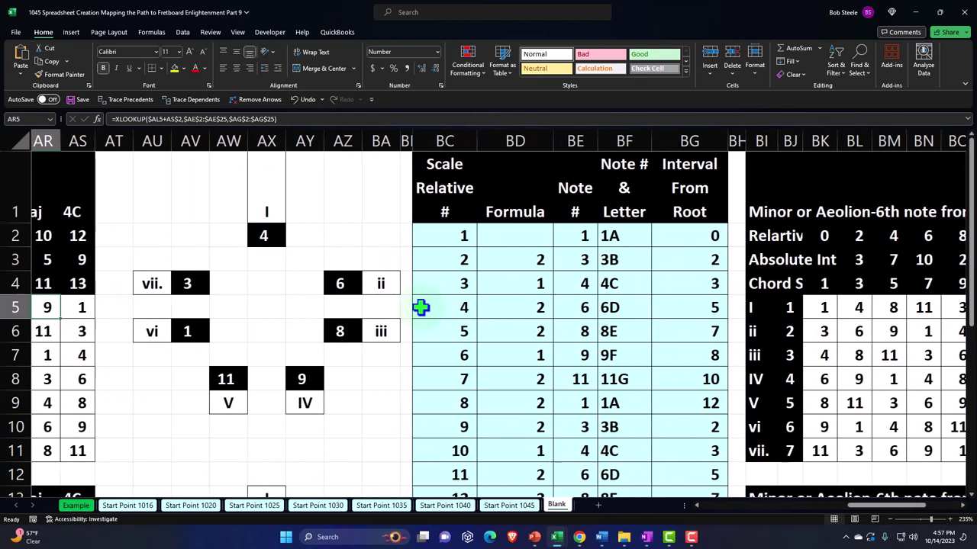
{"action": "key", "text": "Left"}
{"action": "key", "text": "Left"}
{"action": "key", "text": "Left"}
{"action": "key", "text": "Left"}
{"action": "key", "text": "Left"}
{"action": "key", "text": "Left"}
{"action": "key", "text": "Left"}
{"action": "key", "text": "Left"}
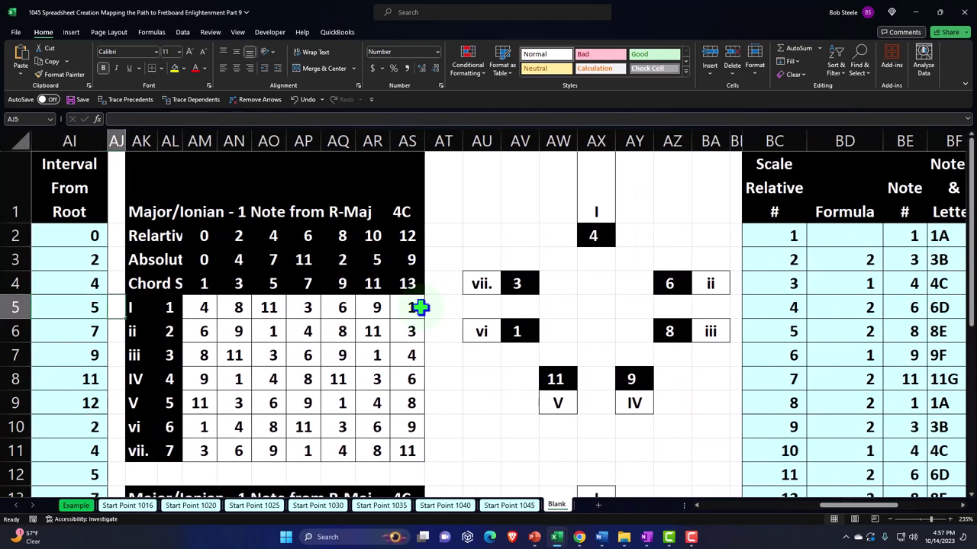
{"action": "key", "text": "Right"}
{"action": "left_click", "coordinate": [144, 427]}
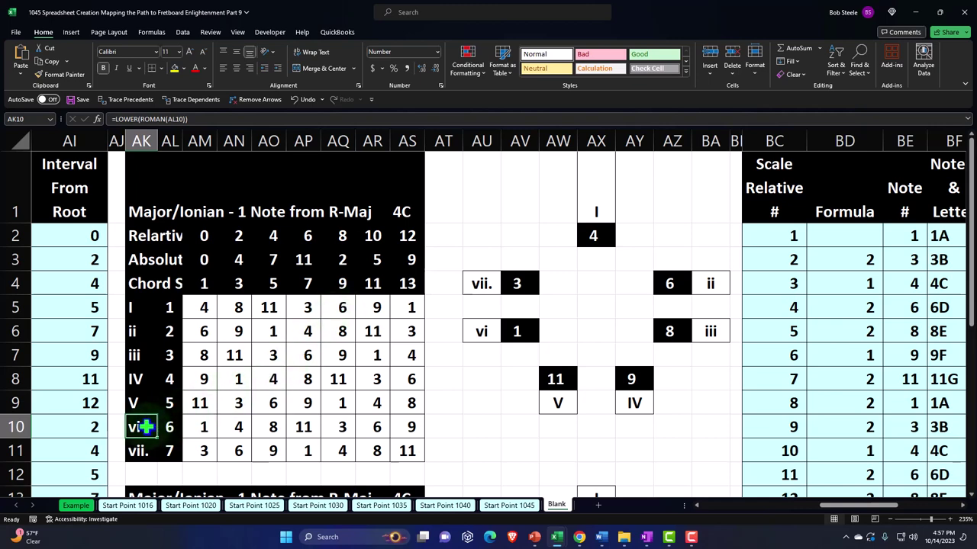
Step: Look along row 5 from the Major/Ionian chord table across the Minor/Aeolian chord table to its chord circle
{"action": "left_click", "coordinate": [375, 307]}
{"action": "key", "text": "Right"}
{"action": "key", "text": "Right"}
{"action": "key", "text": "Right"}
{"action": "key", "text": "Right"}
{"action": "key", "text": "Right"}
{"action": "key", "text": "Right"}
{"action": "key", "text": "Right"}
{"action": "key", "text": "Right"}
{"action": "key", "text": "Right"}
{"action": "key", "text": "Right"}
{"action": "key", "text": "Right"}
{"action": "key", "text": "Right"}
{"action": "key", "text": "Right"}
{"action": "key", "text": "Right"}
{"action": "key", "text": "Right"}
{"action": "key", "text": "Right"}
{"action": "key", "text": "Right"}
{"action": "key", "text": "Right"}
{"action": "key", "text": "Right"}
{"action": "key", "text": "Right"}
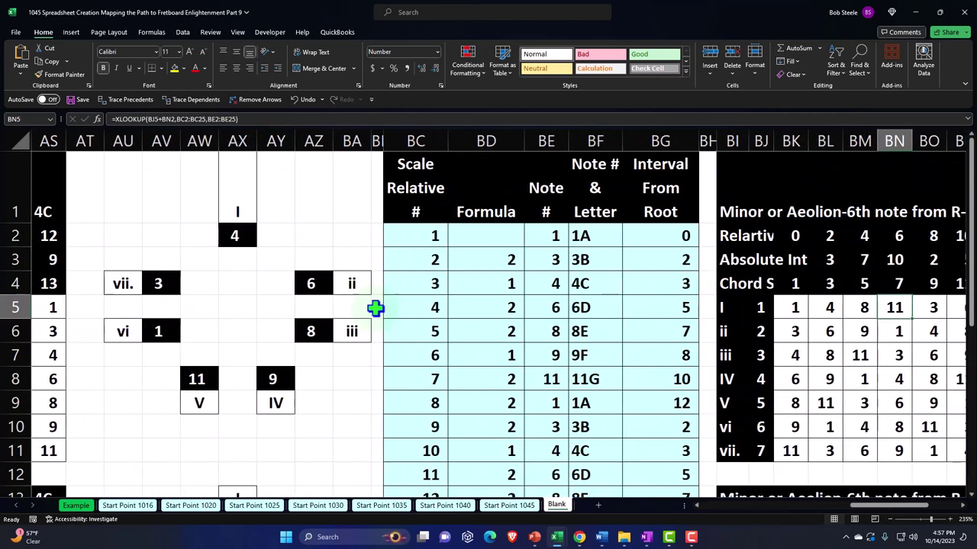
{"action": "key", "text": "Left"}
{"action": "key", "text": "Left"}
{"action": "key", "text": "Left"}
{"action": "key", "text": "Left"}
{"action": "key", "text": "Left"}
{"action": "key", "text": "Right"}
{"action": "key", "text": "Right"}
{"action": "key", "text": "Right"}
{"action": "key", "text": "Right"}
{"action": "key", "text": "Right"}
{"action": "key", "text": "Right"}
{"action": "key", "text": "Right"}
{"action": "key", "text": "Right"}
{"action": "key", "text": "Right"}
{"action": "key", "text": "Right"}
{"action": "key", "text": "Right"}
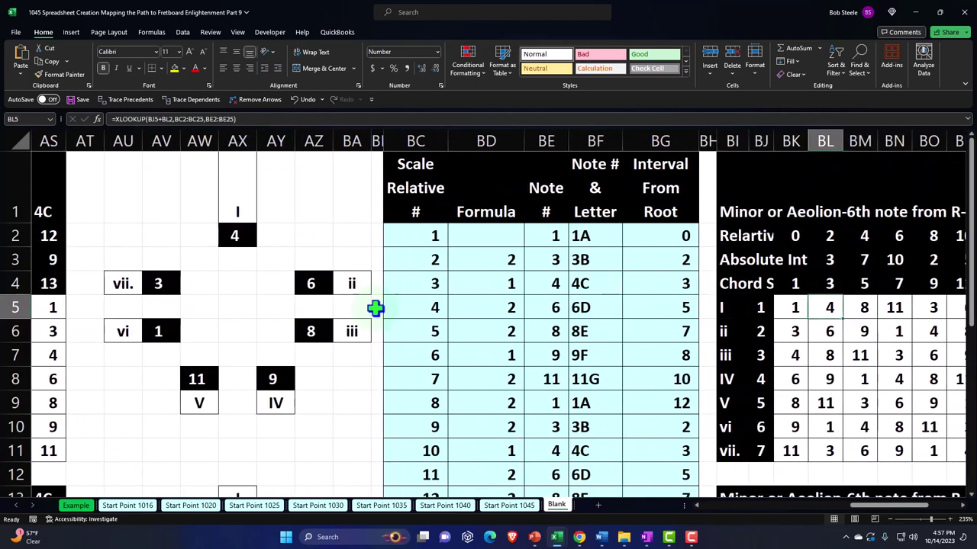
{"action": "key", "text": "Right"}
{"action": "key", "text": "Right"}
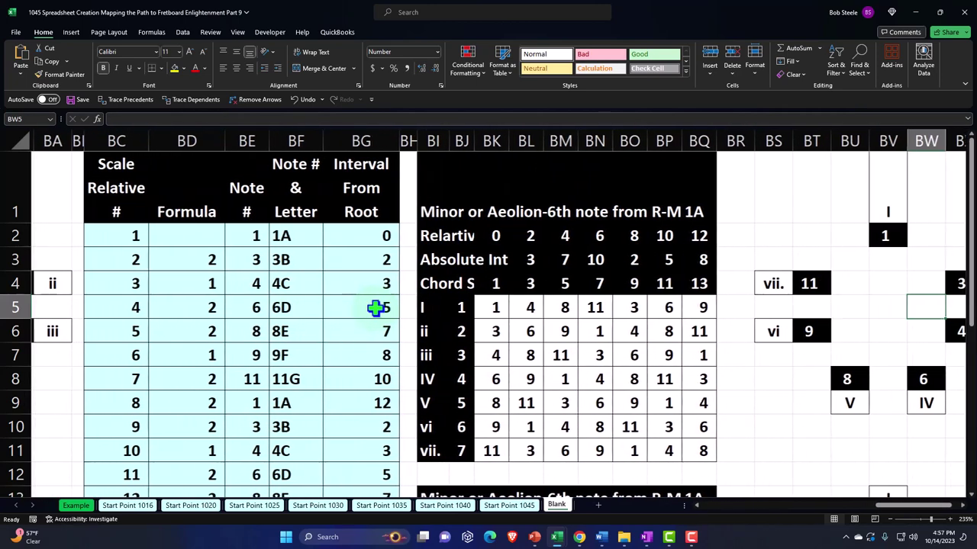
Step: Step back through the notes of the minor table's first chord in row 5 to its degree number in BJ5
{"action": "key", "text": "Left"}
{"action": "key", "text": "Left"}
{"action": "key", "text": "Left"}
{"action": "key", "text": "Left"}
{"action": "key", "text": "Left"}
{"action": "key", "text": "Left"}
{"action": "key", "text": "Left"}
{"action": "key", "text": "Left"}
{"action": "key", "text": "Left"}
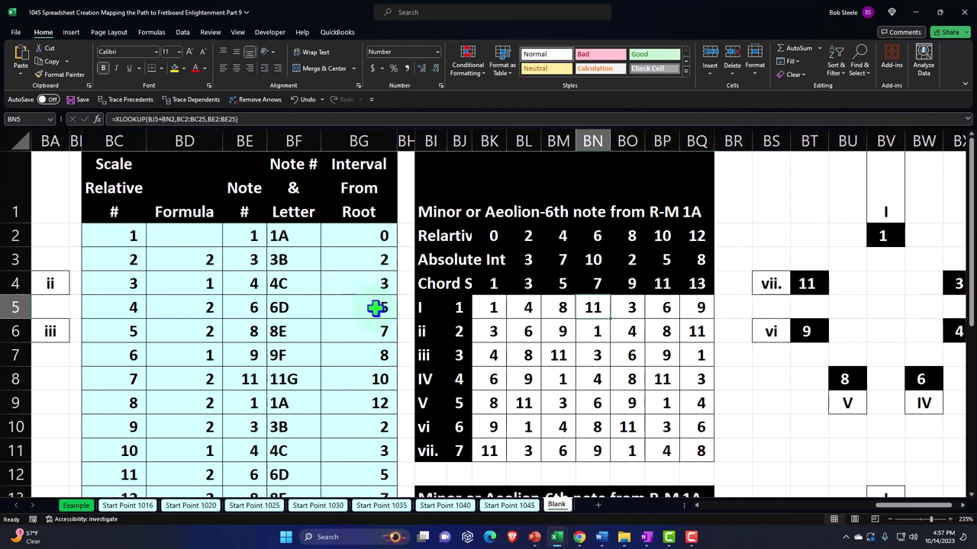
{"action": "key", "text": "Left"}
{"action": "key", "text": "Left"}
{"action": "key", "text": "Left"}
{"action": "key", "text": "Left"}
{"action": "key", "text": "Left"}
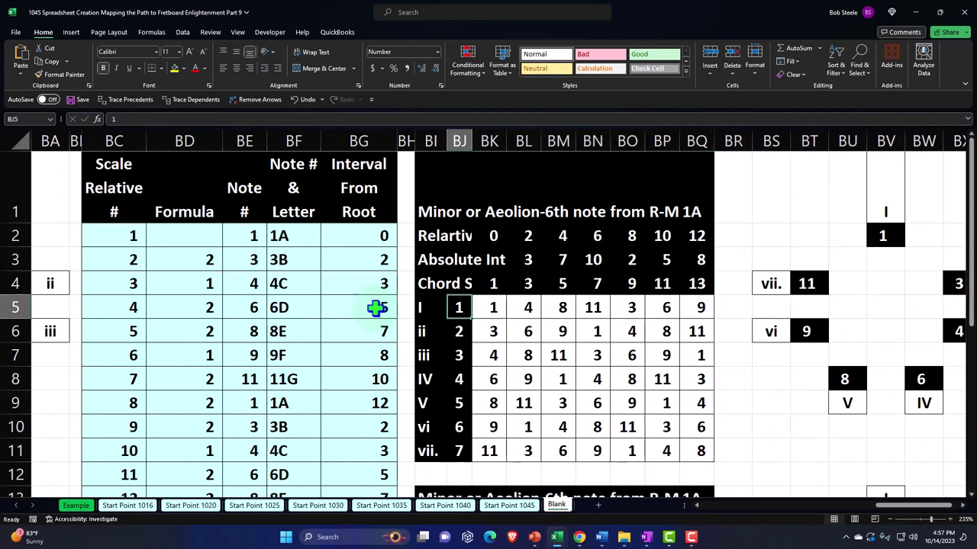
Step: Point out the uppercase numerals I, IV and V in AK5, AK8 and AK9 of the Major/Ionian chord table
{"action": "key", "text": "Left"}
{"action": "key", "text": "Left"}
{"action": "key", "text": "Left"}
{"action": "key", "text": "Left"}
{"action": "key", "text": "Left"}
{"action": "key", "text": "Left"}
{"action": "key", "text": "Left"}
{"action": "key", "text": "Left"}
{"action": "key", "text": "Left"}
{"action": "key", "text": "Left"}
{"action": "key", "text": "Left"}
{"action": "key", "text": "Left"}
{"action": "key", "text": "Left"}
{"action": "key", "text": "Left"}
{"action": "key", "text": "Left"}
{"action": "key", "text": "Left"}
{"action": "key", "text": "Left"}
{"action": "key", "text": "Left"}
{"action": "key", "text": "Left"}
{"action": "key", "text": "Left"}
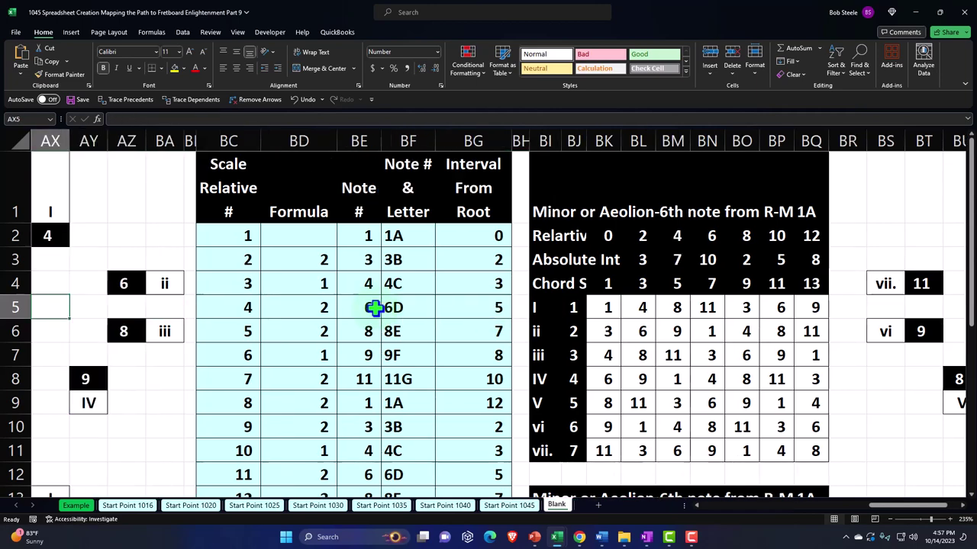
{"action": "key", "text": "Left"}
{"action": "key", "text": "Left"}
{"action": "key", "text": "Left"}
{"action": "key", "text": "Left"}
{"action": "key", "text": "Left"}
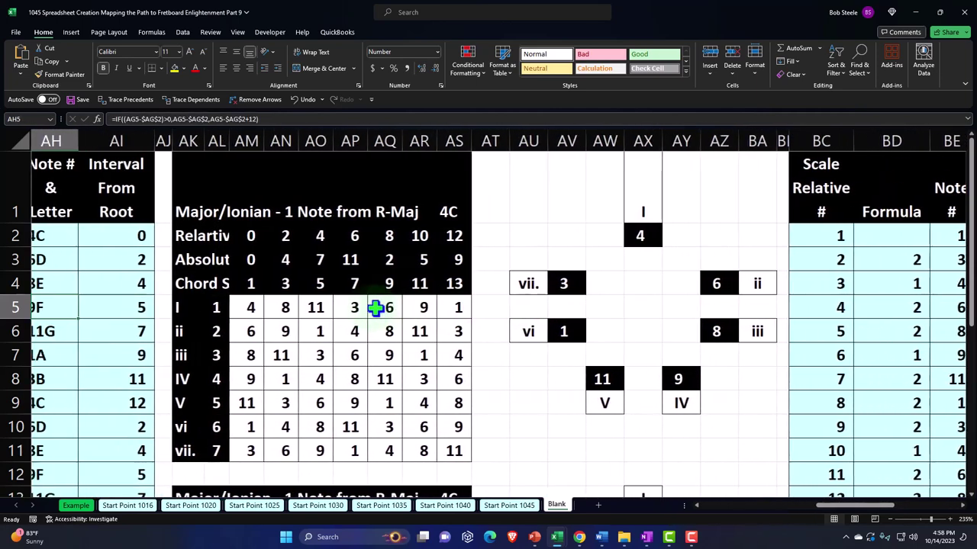
{"action": "left_click", "coordinate": [187, 307]}
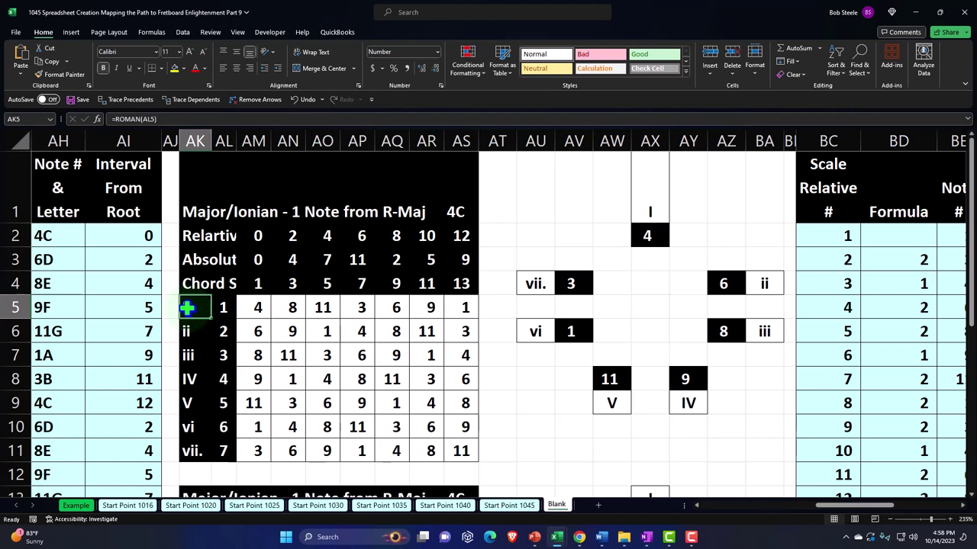
{"action": "left_click", "coordinate": [189, 379], "text": "ctrl"}
{"action": "left_click", "coordinate": [190, 402], "text": "ctrl"}
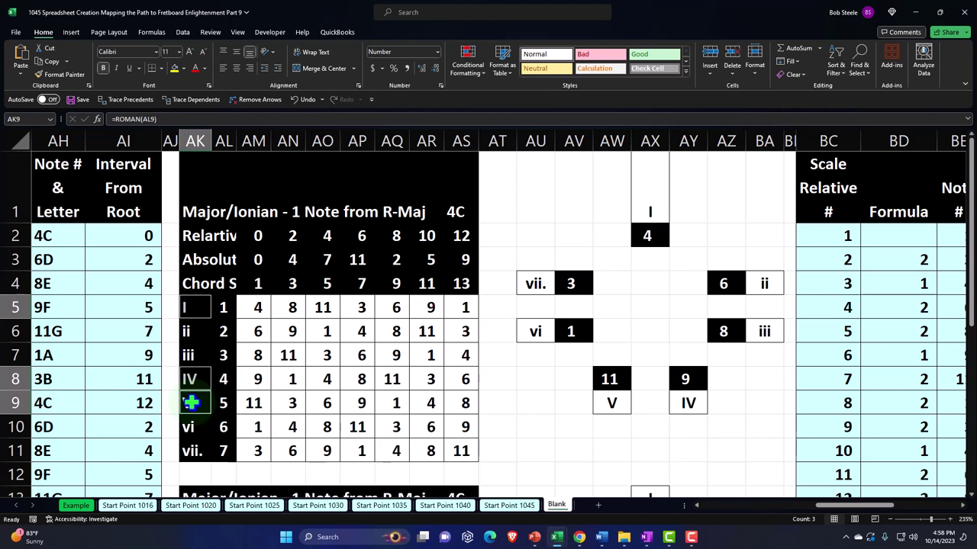
Step: Point out the lowercase numerals ii, iii and vi in the Major/Ionian chord table, followed by vii. in AK11
{"action": "left_click", "coordinate": [191, 331]}
{"action": "left_click", "coordinate": [190, 354], "text": "ctrl"}
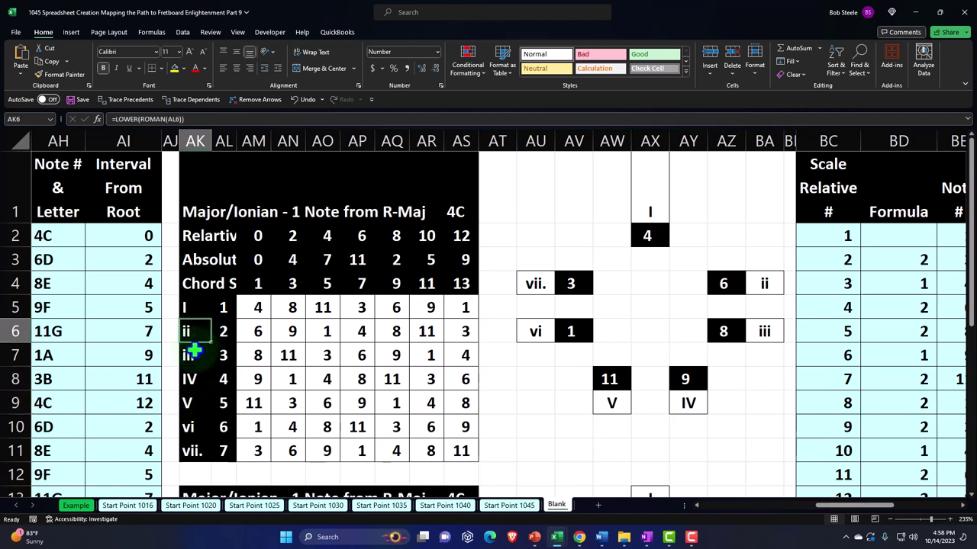
{"action": "left_click", "coordinate": [197, 430], "text": "ctrl"}
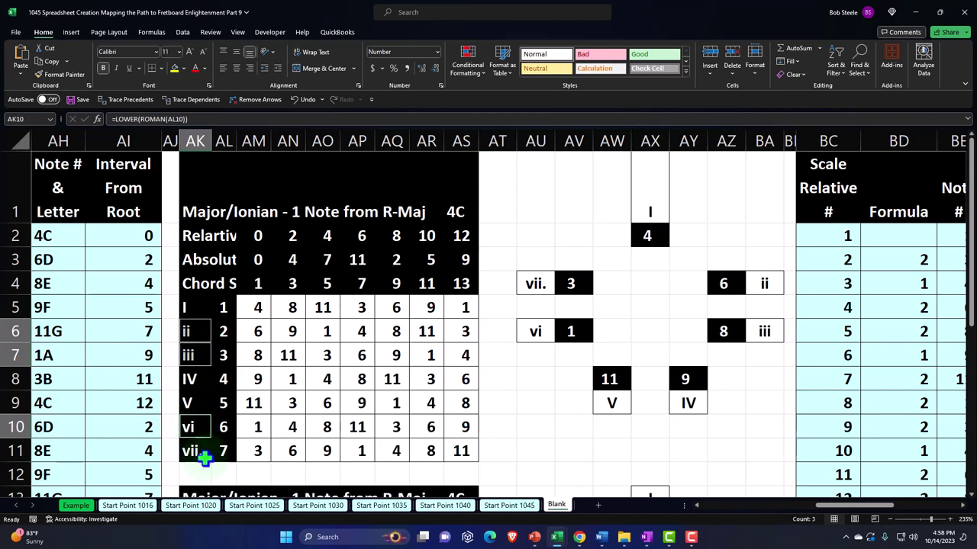
{"action": "left_click", "coordinate": [202, 453]}
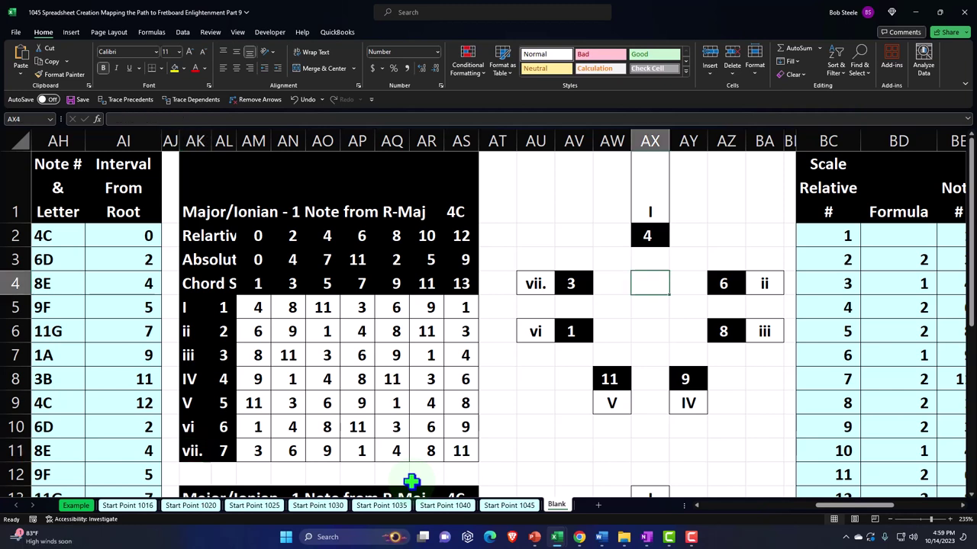
Step: Inspect the LOWER and ROMAN formula behind the ii numeral in AK6, leaving it as it is
{"action": "left_click", "coordinate": [186, 331]}
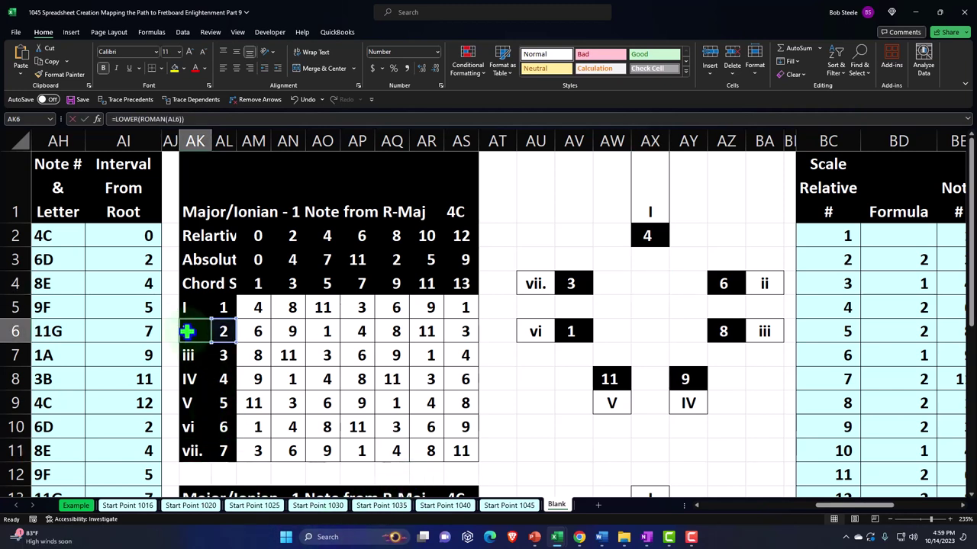
{"action": "double_click", "coordinate": [186, 331]}
{"action": "key", "text": "Escape"}
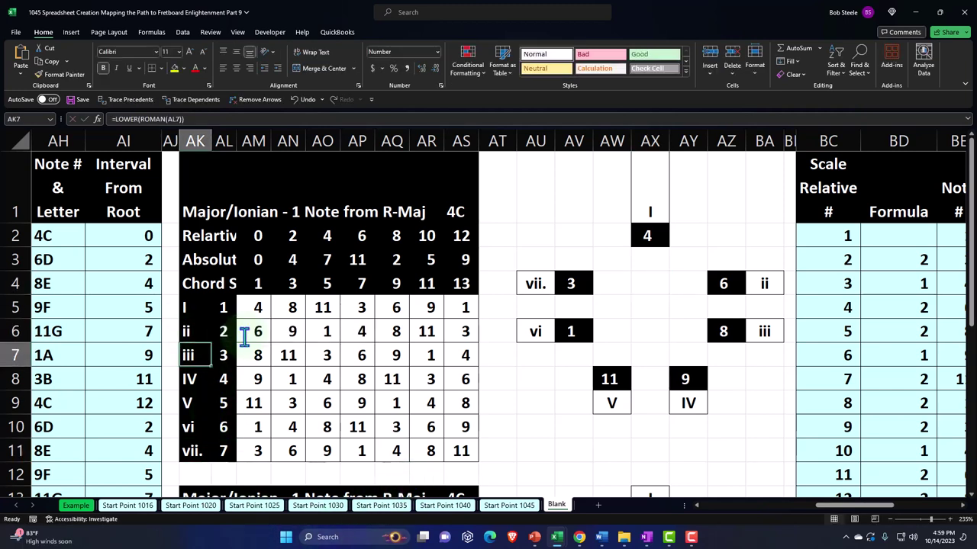
{"action": "double_click", "coordinate": [241, 333]}
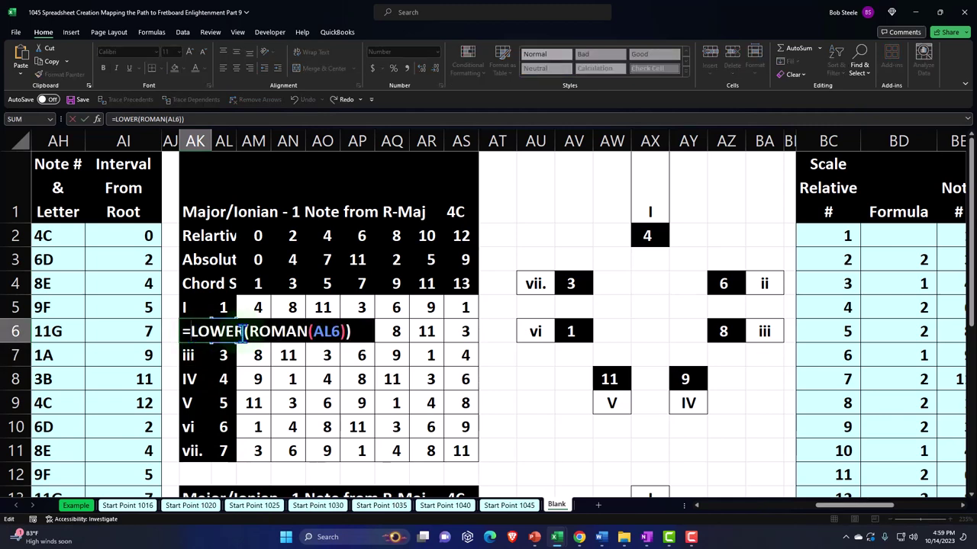
{"action": "key", "text": "Return"}
Step: Clear the Roman numerals from BI5:BI11 in the Minor/Aeolian chord table and return to BI5
{"action": "key", "text": "Right"}
{"action": "key", "text": "Right"}
{"action": "key", "text": "Right"}
{"action": "key", "text": "Right"}
{"action": "key", "text": "Right"}
{"action": "key", "text": "Right"}
{"action": "key", "text": "Right"}
{"action": "key", "text": "Right"}
{"action": "key", "text": "Right"}
{"action": "key", "text": "Right"}
{"action": "key", "text": "Right"}
{"action": "key", "text": "Right"}
{"action": "key", "text": "Right"}
{"action": "key", "text": "Right"}
{"action": "key", "text": "Right"}
{"action": "key", "text": "Right"}
{"action": "key", "text": "Right"}
{"action": "key", "text": "Right"}
{"action": "key", "text": "Right"}
{"action": "key", "text": "Right"}
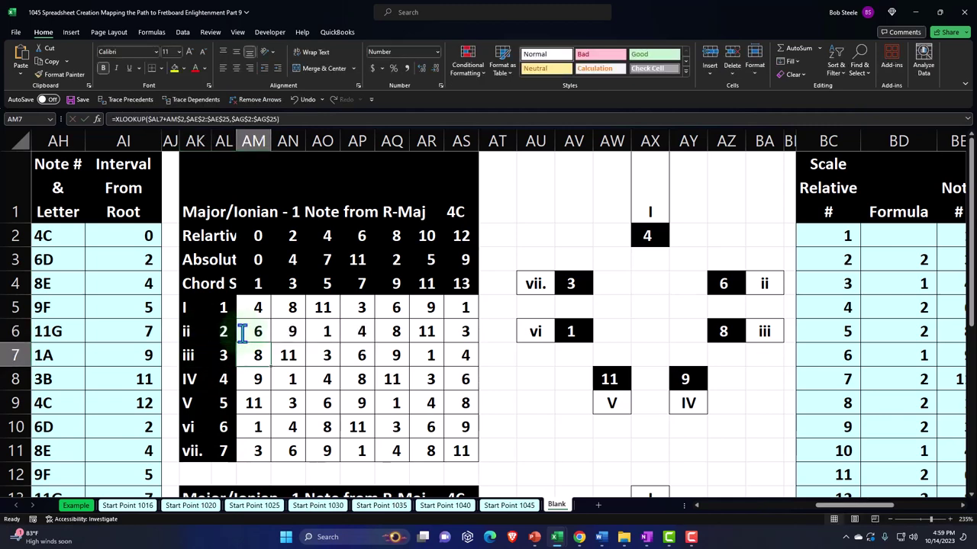
{"action": "key", "text": "Right"}
{"action": "key", "text": "Right"}
{"action": "key", "text": "Right"}
{"action": "key", "text": "Right"}
{"action": "key", "text": "Right"}
{"action": "key", "text": "Right"}
{"action": "key", "text": "Right"}
{"action": "key", "text": "Right"}
{"action": "key", "text": "Right"}
{"action": "key", "text": "Right"}
{"action": "key", "text": "Right"}
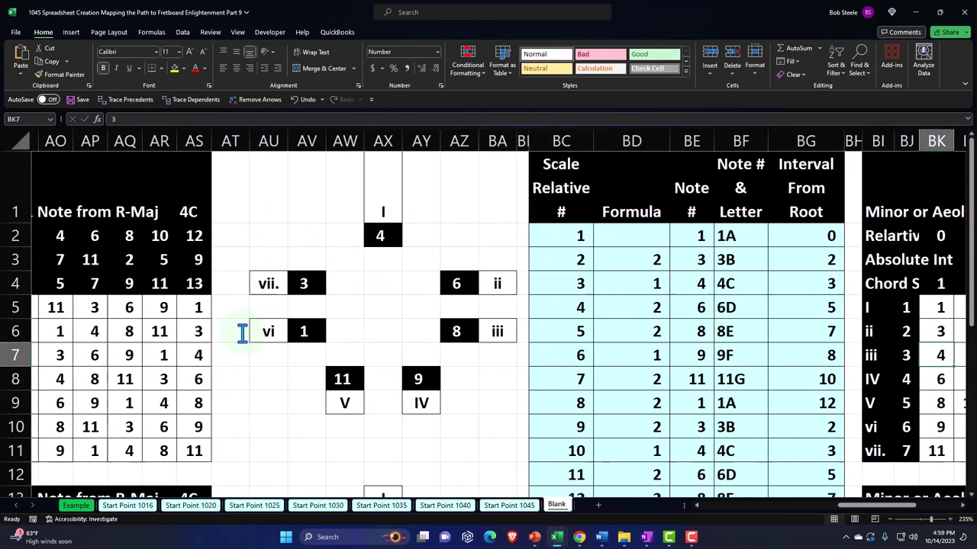
{"action": "key", "text": "Right"}
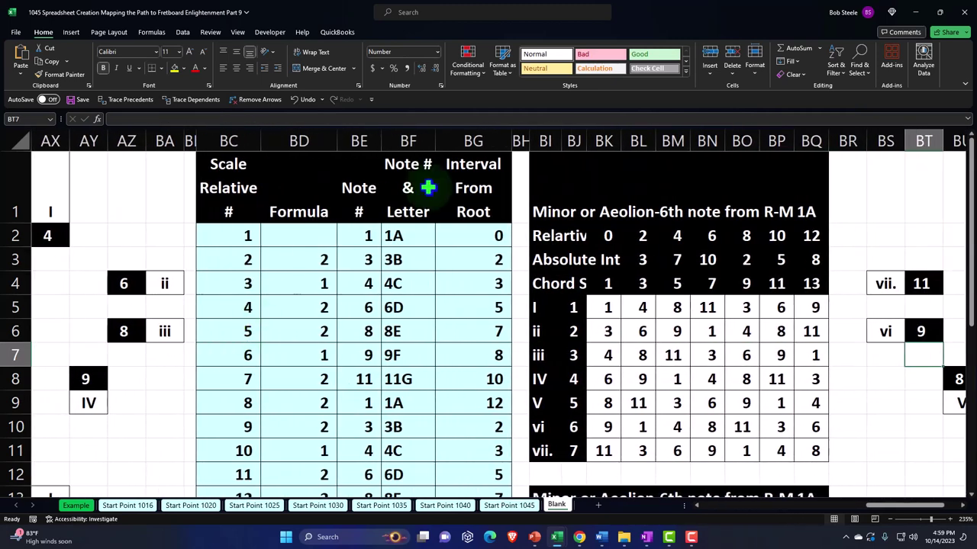
{"action": "left_click", "coordinate": [543, 308]}
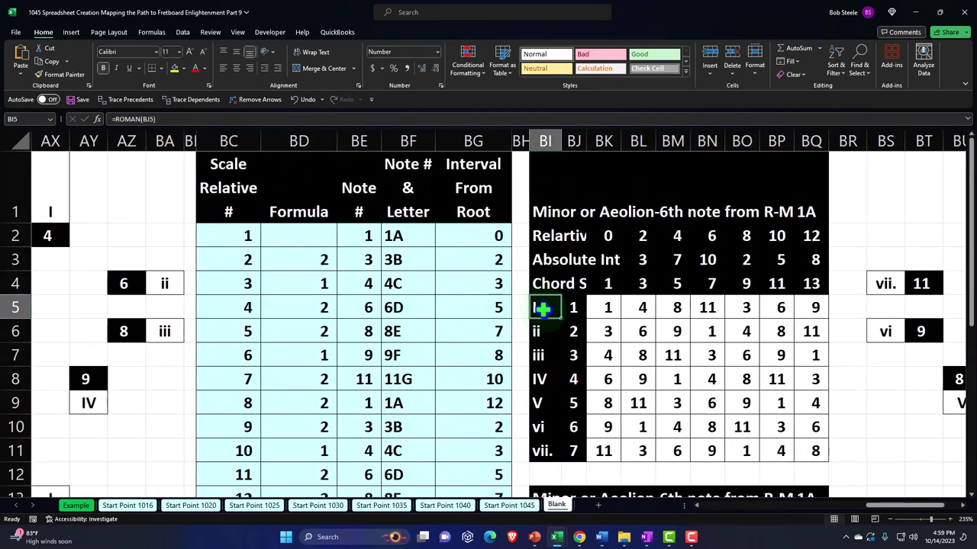
{"action": "left_click_drag", "start_coordinate": [543, 308], "coordinate": [536, 447]}
{"action": "key", "text": "Delete"}
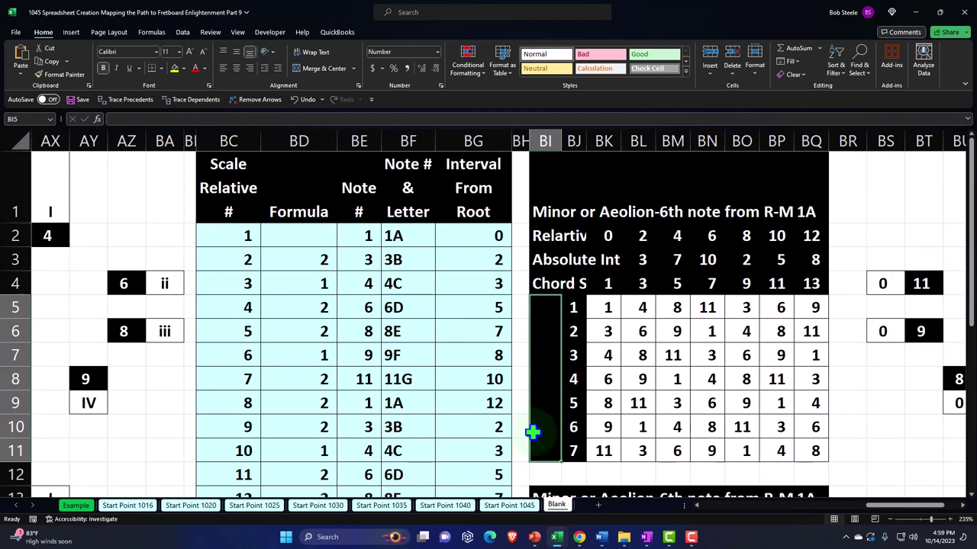
{"action": "left_click", "coordinate": [545, 309]}
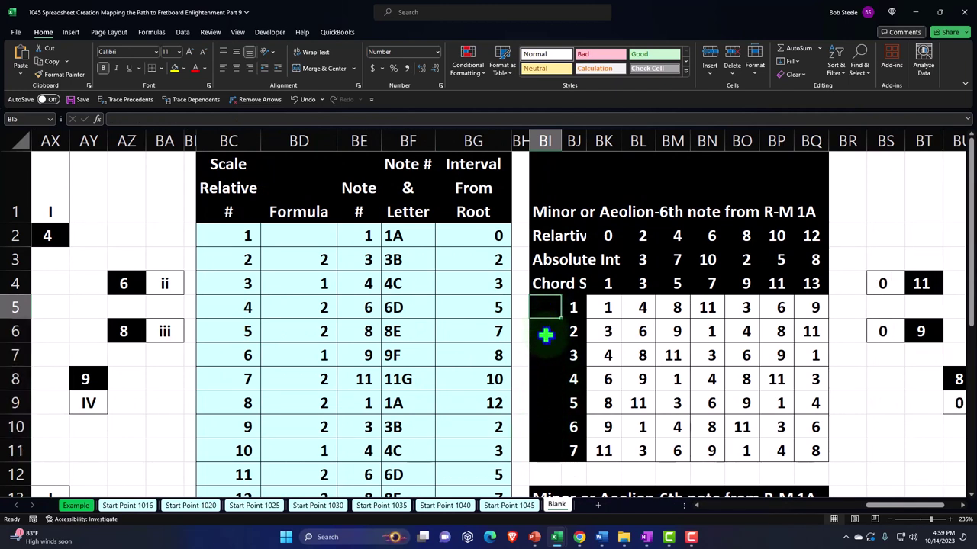
Step: Begin an IF formula in BI5 with a nested OR test that starts with the note number in BK5
{"action": "type", "text": "=r"}
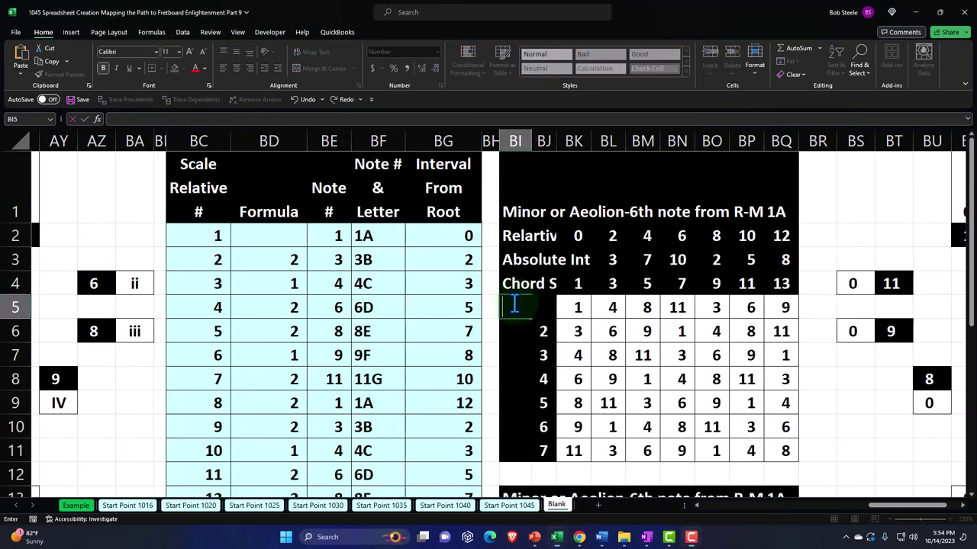
{"action": "type", "text": "=if("}
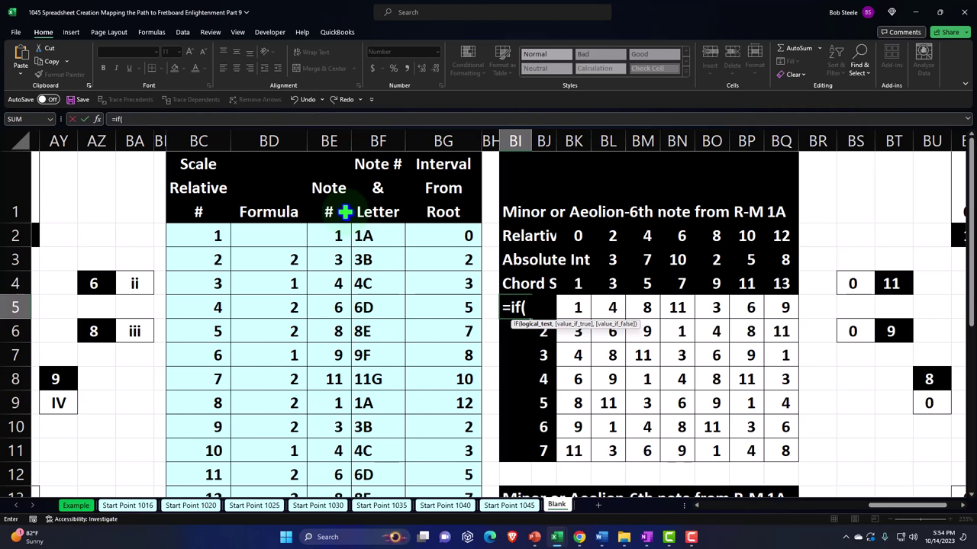
{"action": "type", "text": "or("}
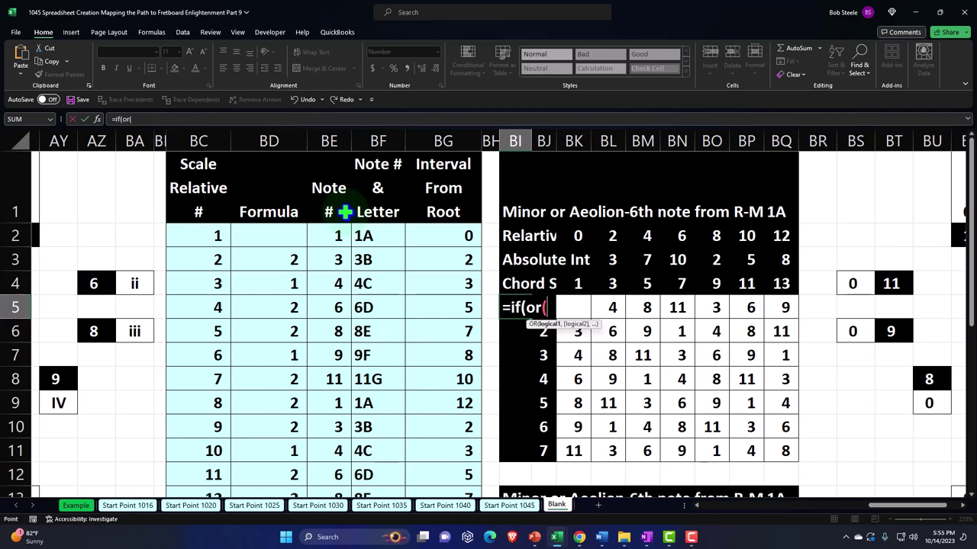
{"action": "key", "text": "Right"}
{"action": "key", "text": "Right"}
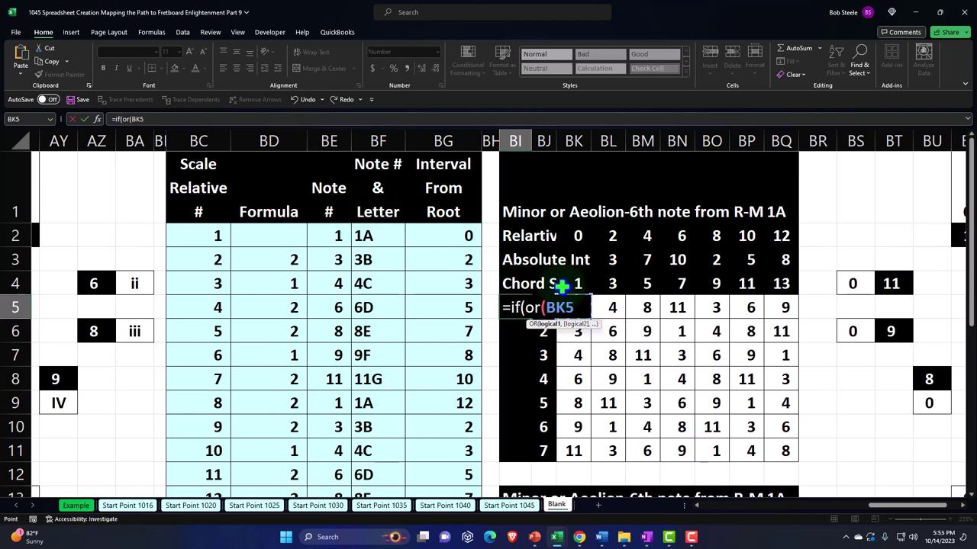
Step: Complete the first OR condition as BK5=AM5, referencing the first note of the I chord in the Major/Ionian chord table
{"action": "type", "text": "="}
{"action": "left_click", "coordinate": [433, 306]}
{"action": "key", "text": "Left"}
{"action": "key", "text": "Left"}
{"action": "key", "text": "Left"}
{"action": "key", "text": "Left"}
{"action": "key", "text": "Left"}
{"action": "key", "text": "Left"}
{"action": "key", "text": "Left"}
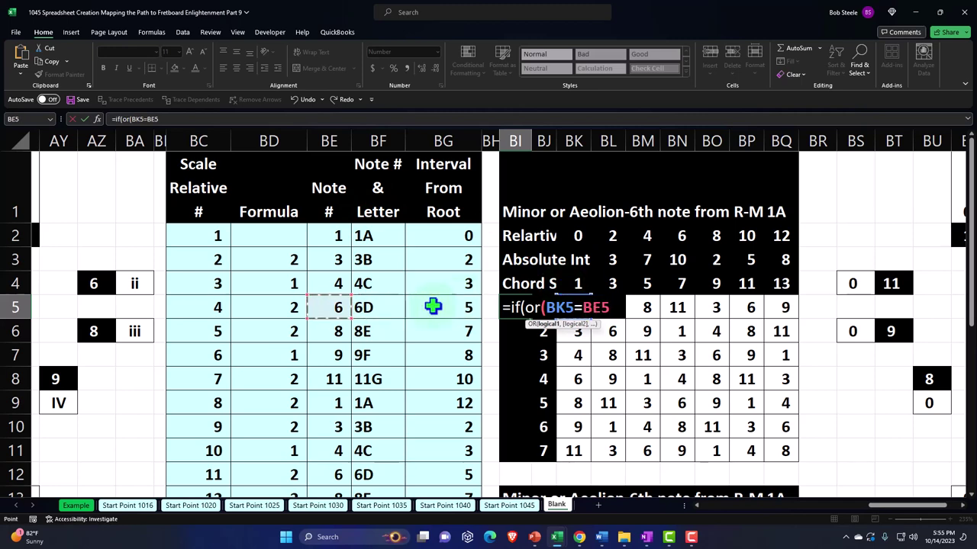
{"action": "key", "text": "Left"}
{"action": "key", "text": "Left"}
{"action": "key", "text": "Left"}
{"action": "key", "text": "Left"}
{"action": "key", "text": "Left"}
{"action": "key", "text": "Left"}
{"action": "key", "text": "Left"}
{"action": "key", "text": "Left"}
{"action": "key", "text": "Left"}
{"action": "key", "text": "Left"}
{"action": "key", "text": "Left"}
{"action": "key", "text": "Left"}
{"action": "key", "text": "Left"}
{"action": "key", "text": "Left"}
{"action": "key", "text": "Left"}
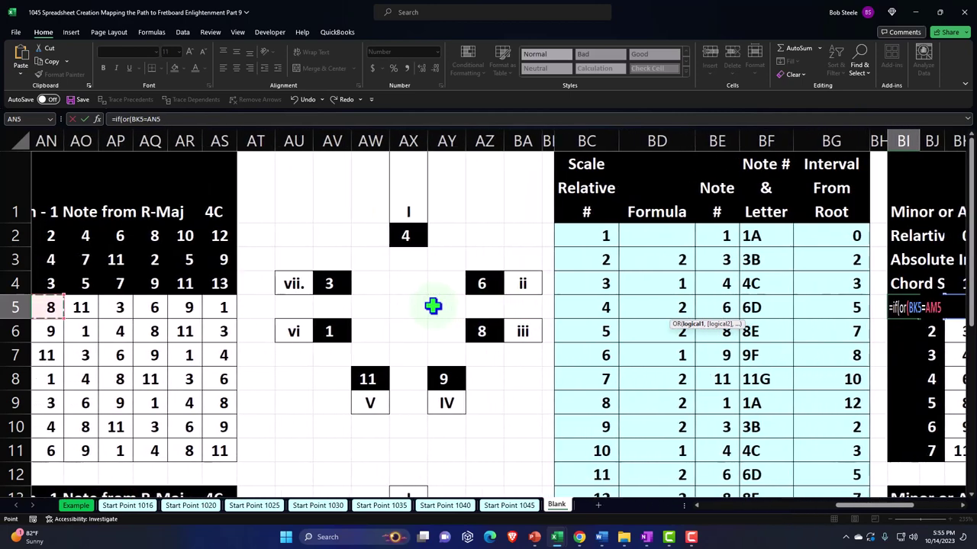
{"action": "key", "text": "Left"}
{"action": "key", "text": "Left"}
{"action": "key", "text": "Left"}
{"action": "key", "text": "Right"}
{"action": "key", "text": "Right"}
{"action": "key", "text": "Right"}
{"action": "key", "text": "Right"}
{"action": "key", "text": "Right"}
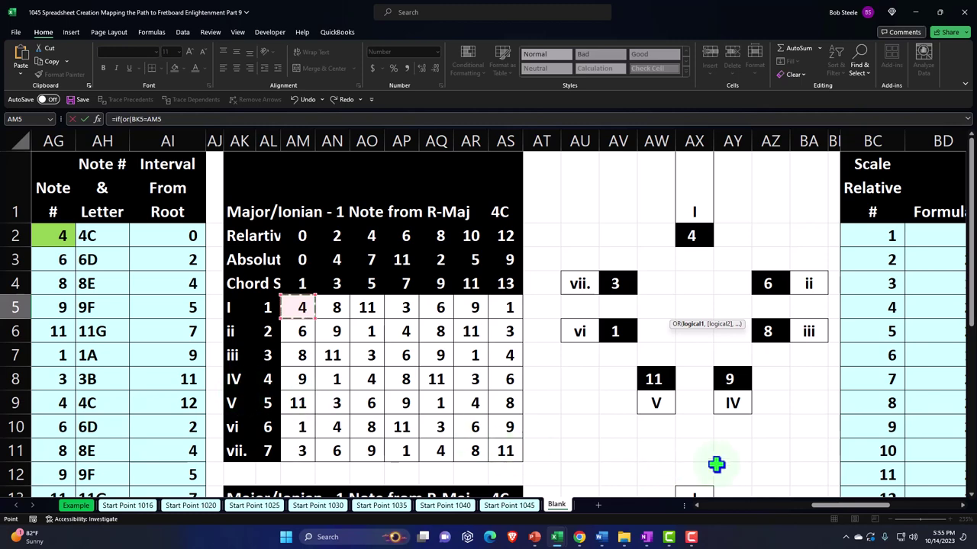
{"action": "left_click_drag", "start_coordinate": [835, 506], "coordinate": [882, 511]}
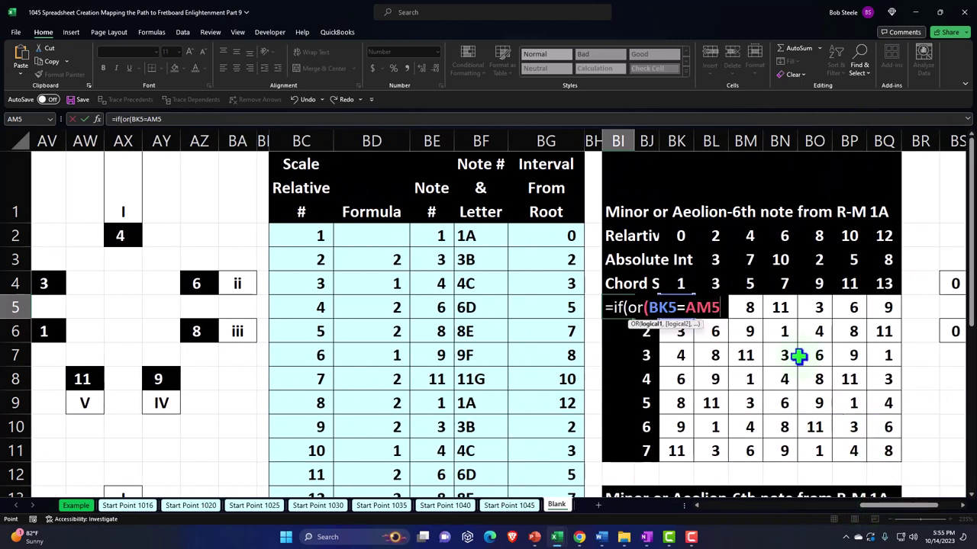
Step: Add the second OR condition BK5=AM8, referencing the first note of the IV chord in the Major/Ionian chord table
{"action": "type", "text": ","}
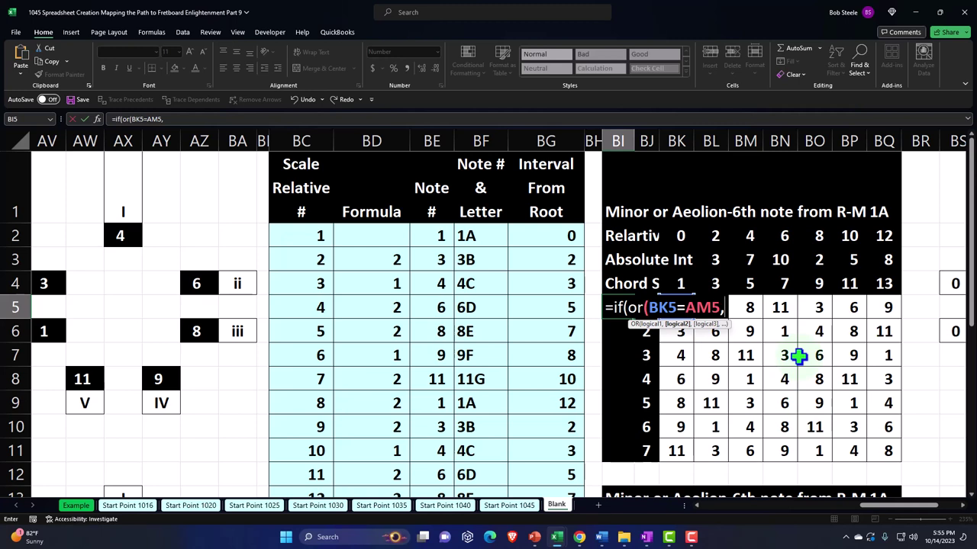
{"action": "key", "text": "Right"}
{"action": "key", "text": "Right"}
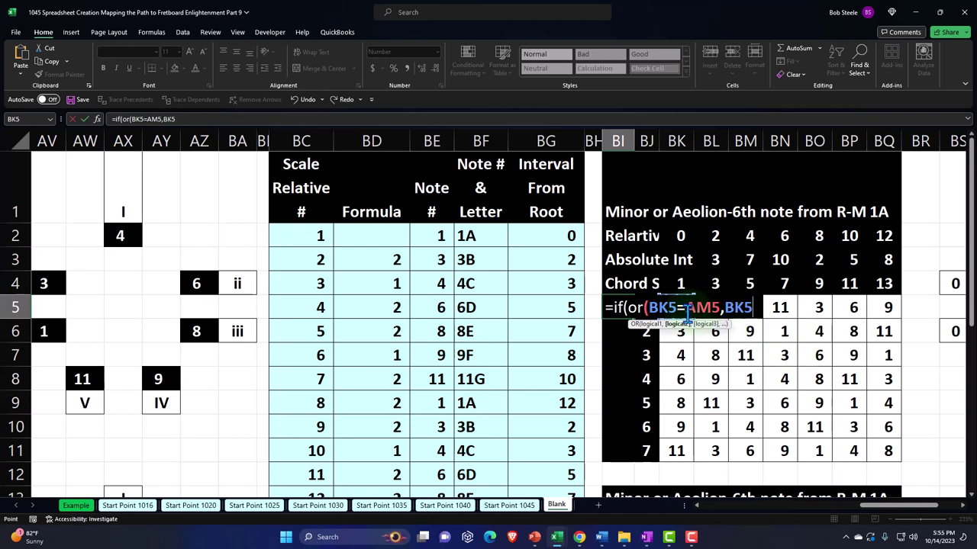
{"action": "type", "text": "="}
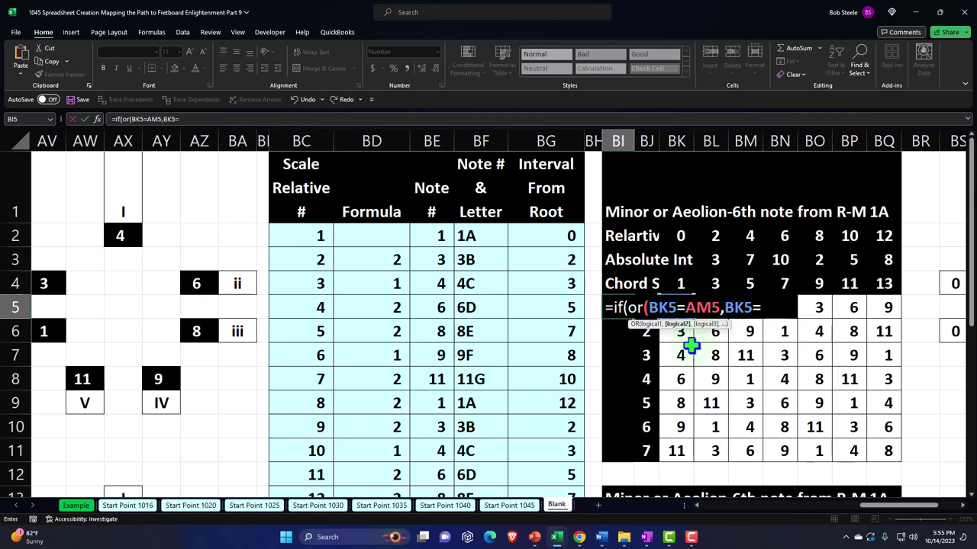
{"action": "left_click", "coordinate": [496, 324]}
{"action": "key", "text": "Left"}
{"action": "key", "text": "Left"}
{"action": "key", "text": "Left"}
{"action": "key", "text": "Left"}
{"action": "key", "text": "Left"}
{"action": "key", "text": "Left"}
{"action": "key", "text": "Left"}
{"action": "key", "text": "Left"}
{"action": "key", "text": "Left"}
{"action": "key", "text": "Left"}
{"action": "key", "text": "Left"}
{"action": "key", "text": "Left"}
{"action": "key", "text": "Left"}
{"action": "key", "text": "Left"}
{"action": "key", "text": "Left"}
{"action": "key", "text": "Left"}
{"action": "key", "text": "Left"}
{"action": "key", "text": "Left"}
{"action": "key", "text": "Left"}
{"action": "key", "text": "Left"}
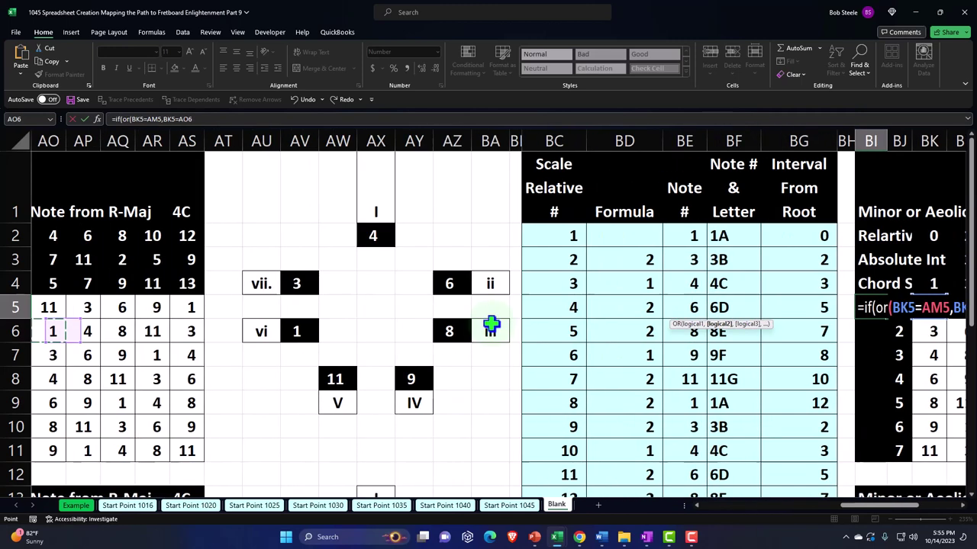
{"action": "key", "text": "Down"}
{"action": "key", "text": "Down"}
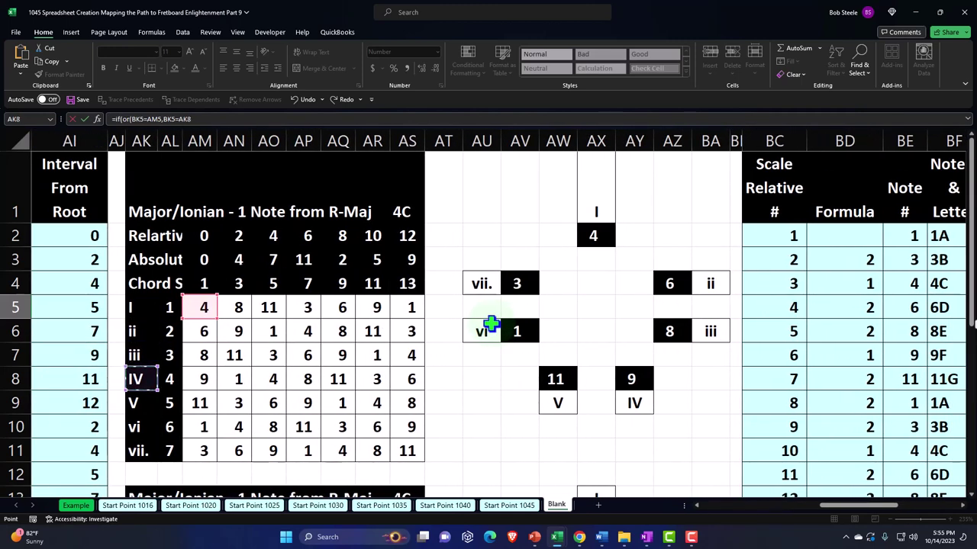
{"action": "key", "text": "Right"}
{"action": "key", "text": "Right"}
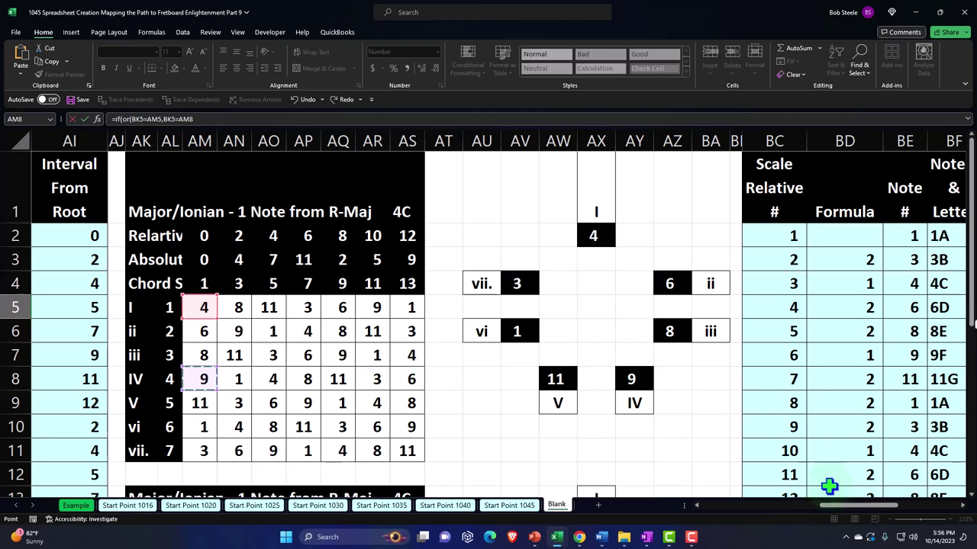
{"action": "left_click_drag", "start_coordinate": [834, 509], "coordinate": [911, 511]}
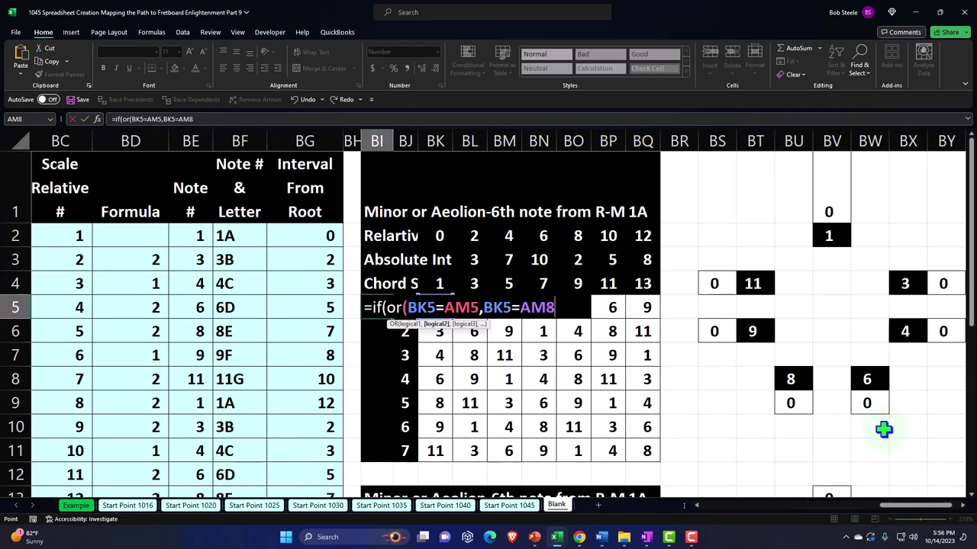
Step: Add the third OR condition BK5=AM9, referencing the first note of the major V chord, and close the OR test
{"action": "type", "text": ",BK5="}
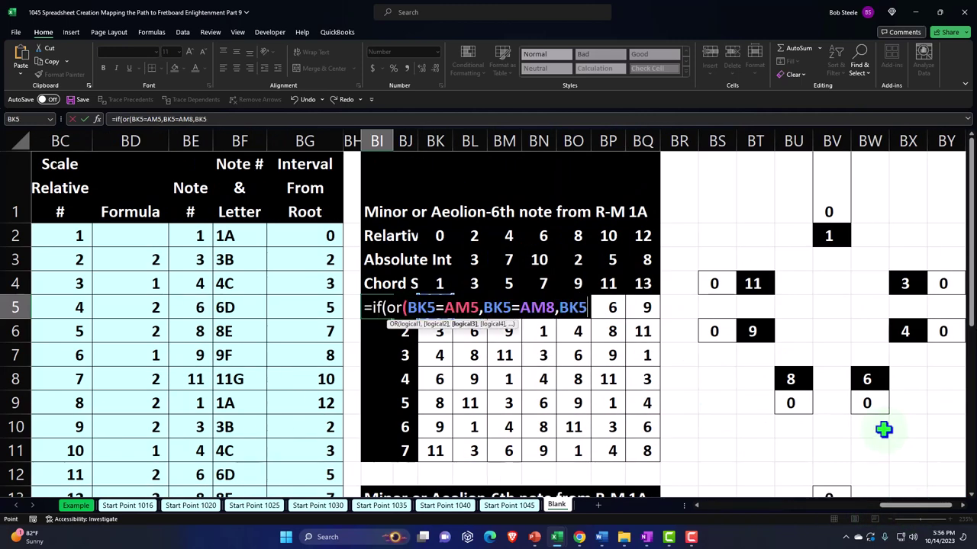
{"action": "left_click", "coordinate": [501, 409]}
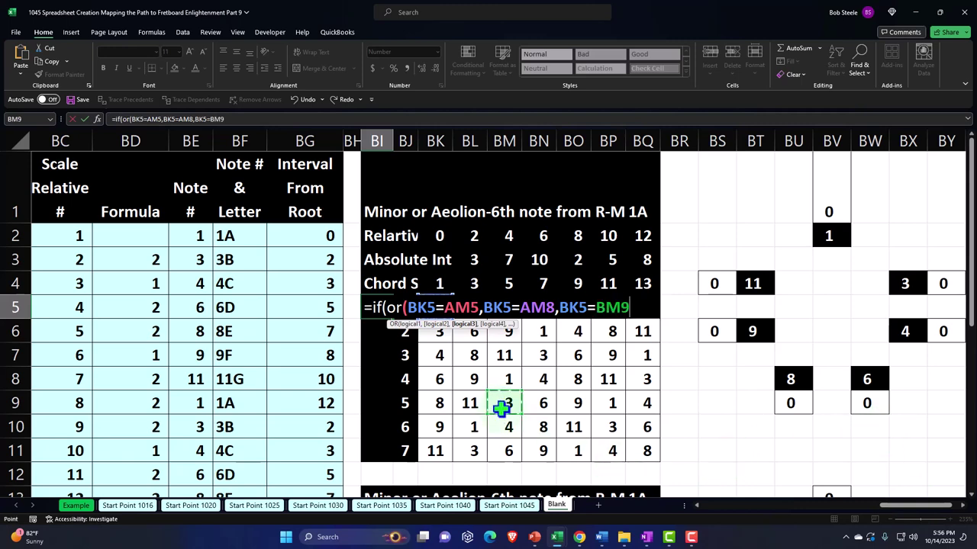
{"action": "key", "text": "Left"}
{"action": "key", "text": "Left"}
{"action": "key", "text": "Left"}
{"action": "key", "text": "Left"}
{"action": "key", "text": "Left"}
{"action": "key", "text": "Left"}
{"action": "key", "text": "Left"}
{"action": "key", "text": "Left"}
{"action": "key", "text": "Left"}
{"action": "key", "text": "Left"}
{"action": "key", "text": "Left"}
{"action": "key", "text": "Left"}
{"action": "key", "text": "Left"}
{"action": "key", "text": "Left"}
{"action": "key", "text": "Left"}
{"action": "key", "text": "Left"}
{"action": "key", "text": "Left"}
{"action": "key", "text": "Left"}
{"action": "key", "text": "Left"}
{"action": "key", "text": "Left"}
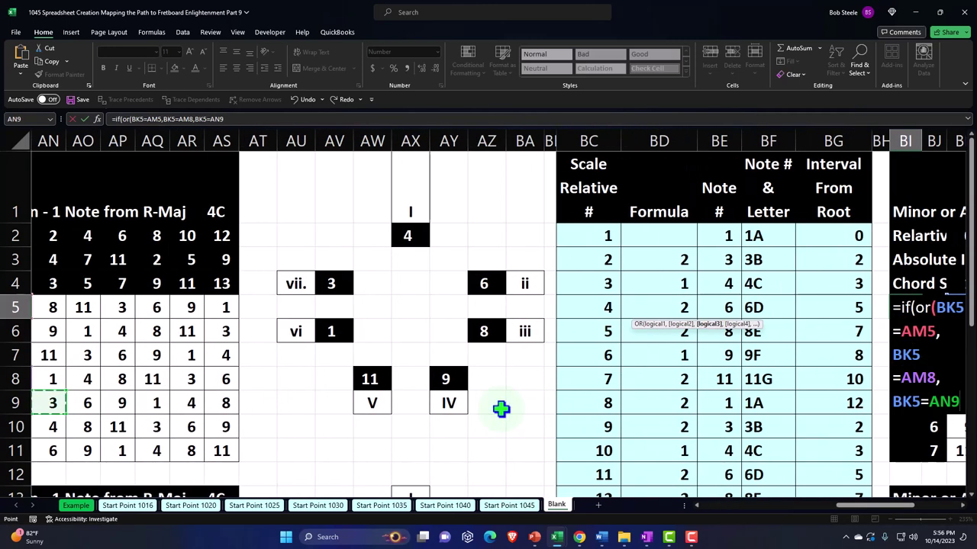
{"action": "key", "text": "Left"}
{"action": "key", "text": "Left"}
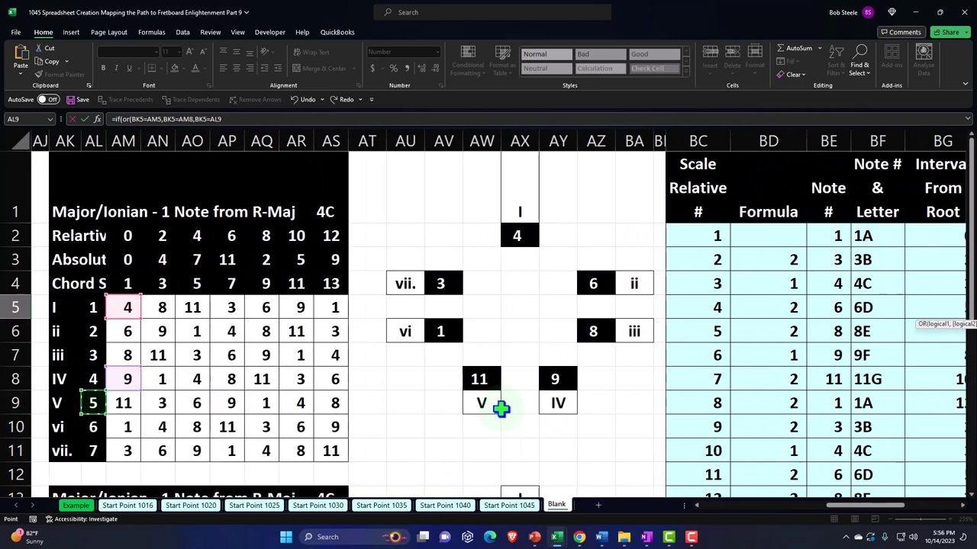
{"action": "key", "text": "Right"}
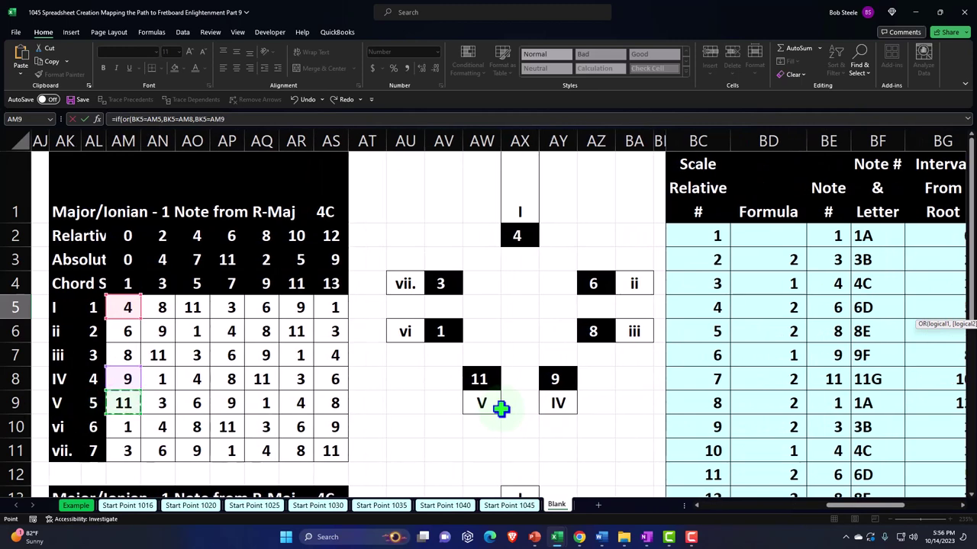
{"action": "left_click_drag", "start_coordinate": [848, 508], "coordinate": [909, 509]}
{"action": "type", "text": ")"}
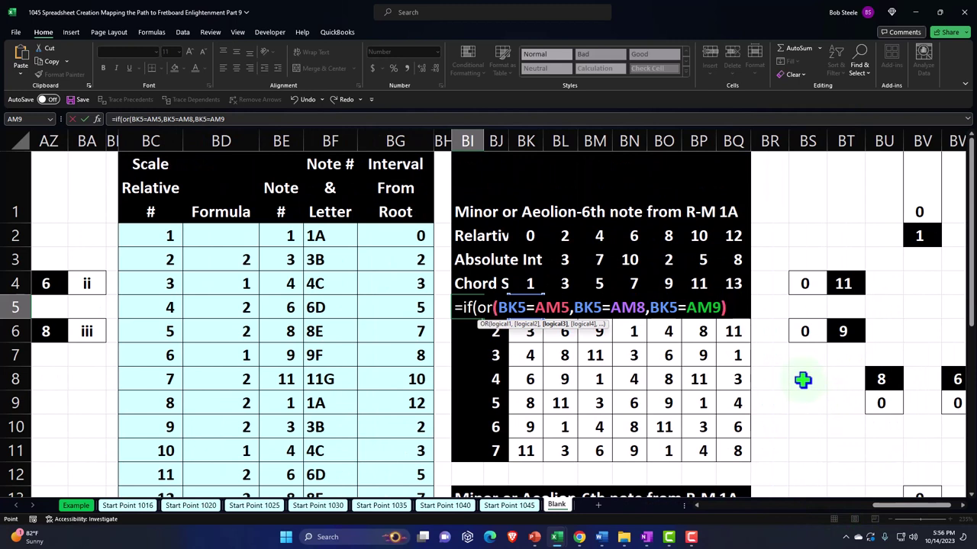
{"action": "left_click", "coordinate": [474, 308]}
{"action": "type", "text": "("}
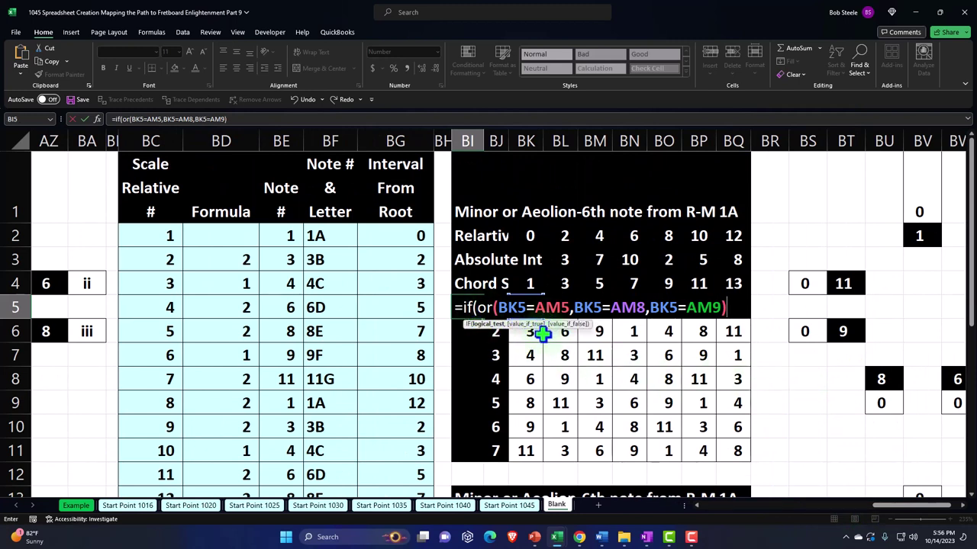
Step: Set the IF formula's value-if-true argument to ROMAN(BJ5)
{"action": "type", "text": ","}
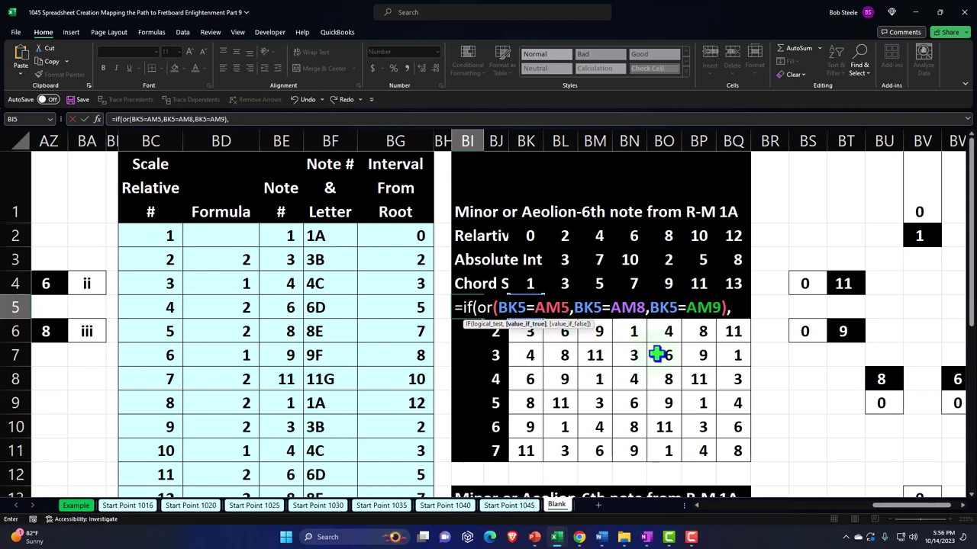
{"action": "type", "text": "rou"}
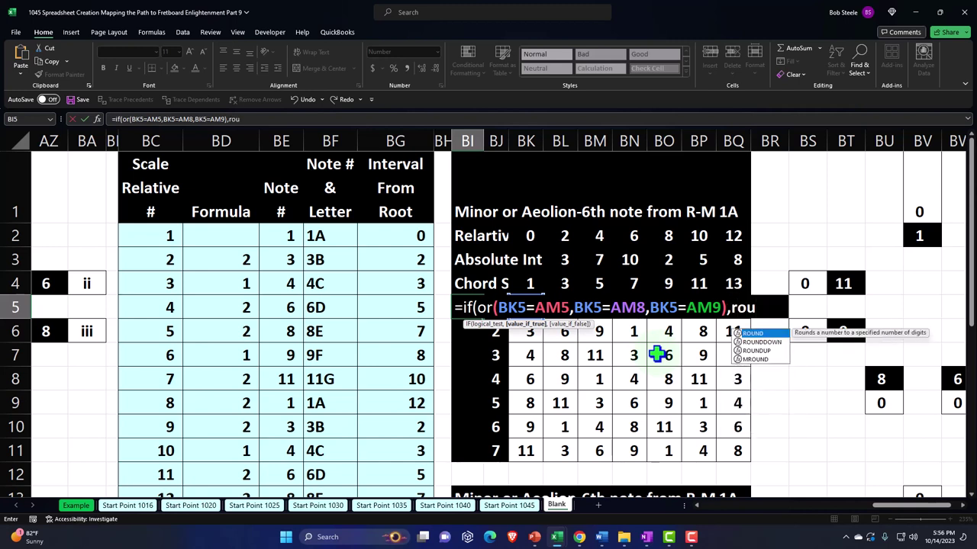
{"action": "key", "text": "BackSpace"}
{"action": "type", "text": "m"}
{"action": "key", "text": "Tab"}
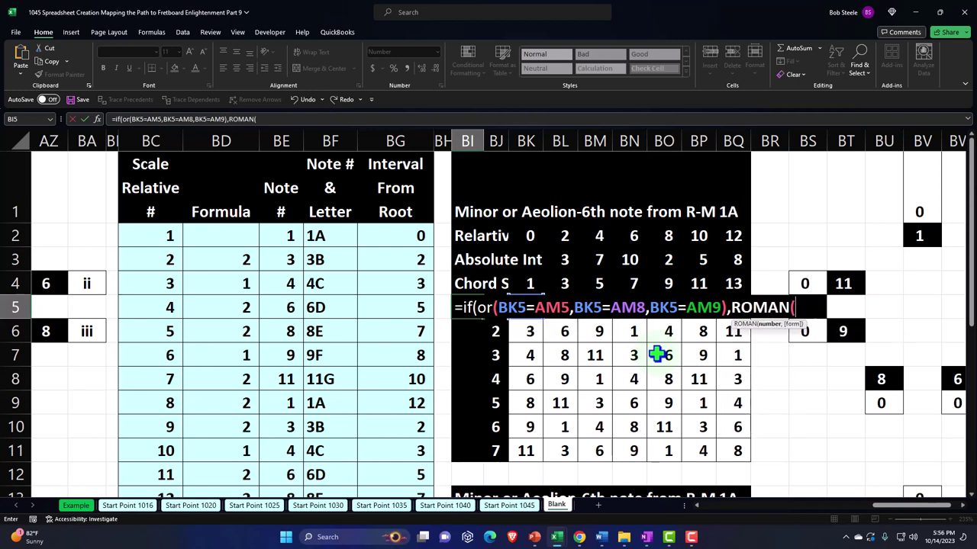
{"action": "key", "text": "Right"}
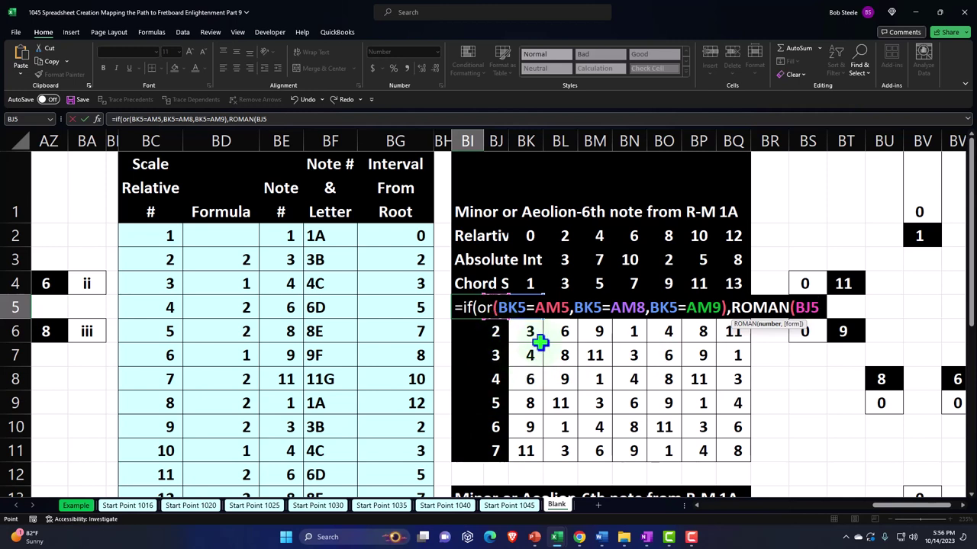
{"action": "type", "text": "),"}
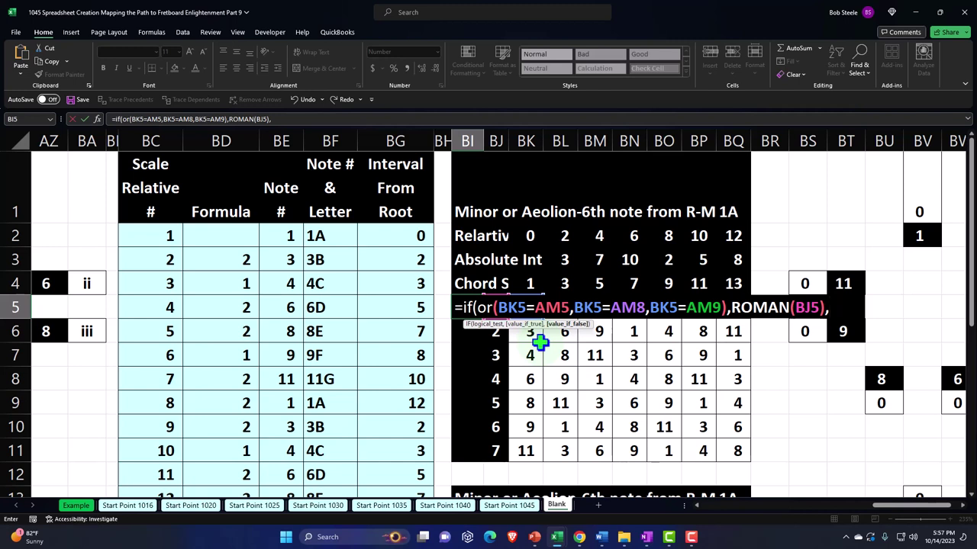
Step: Set the value-if-false argument to LOWER(ROMAN(BJ5)) and enter the formula in BI5, accepting the closing-parenthesis correction
{"action": "type", "text": "low"}
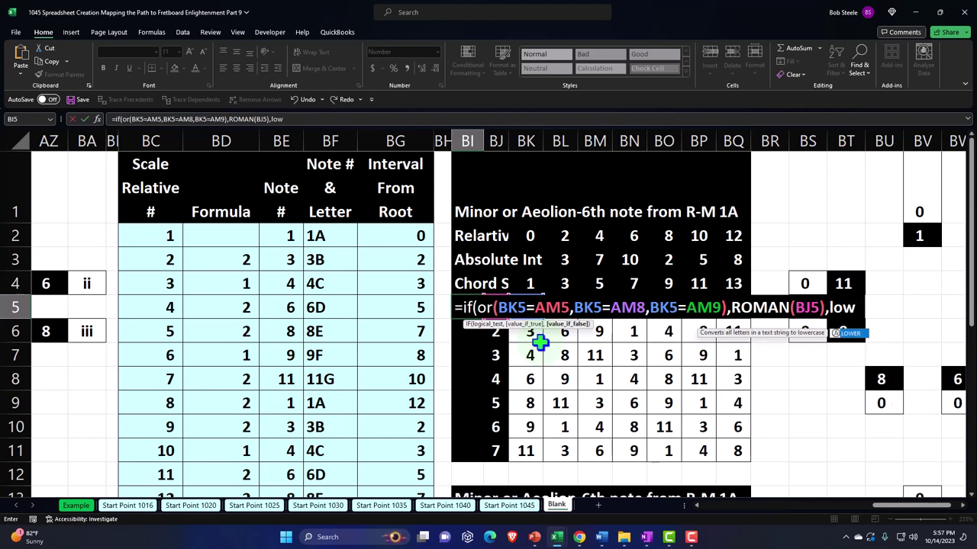
{"action": "key", "text": "Tab"}
{"action": "type", "text": "rom"}
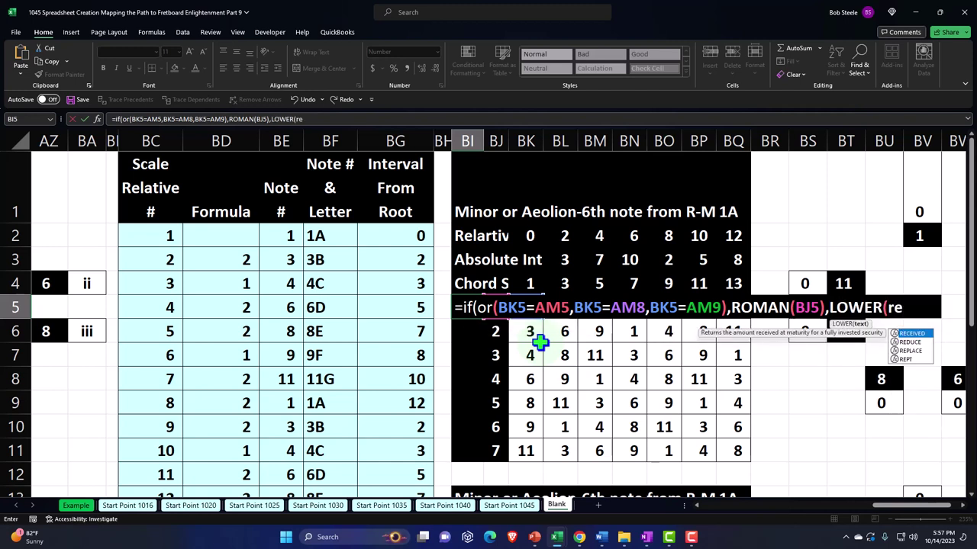
{"action": "key", "text": "Tab"}
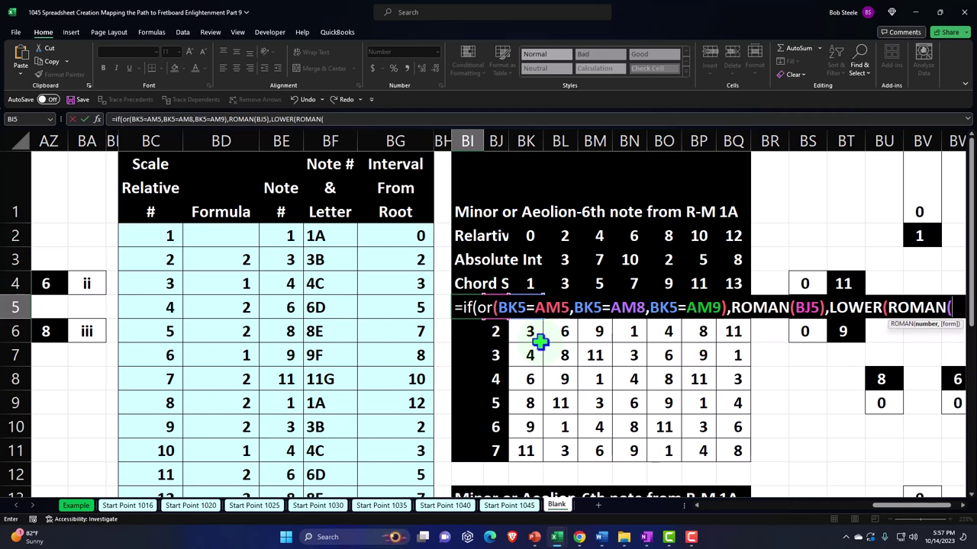
{"action": "type", "text": "BJ5"}
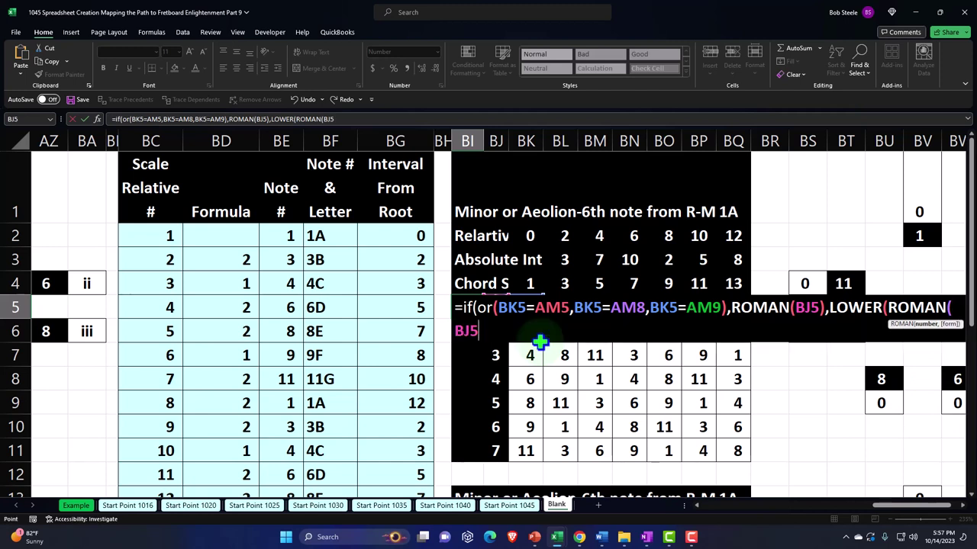
{"action": "type", "text": "))"}
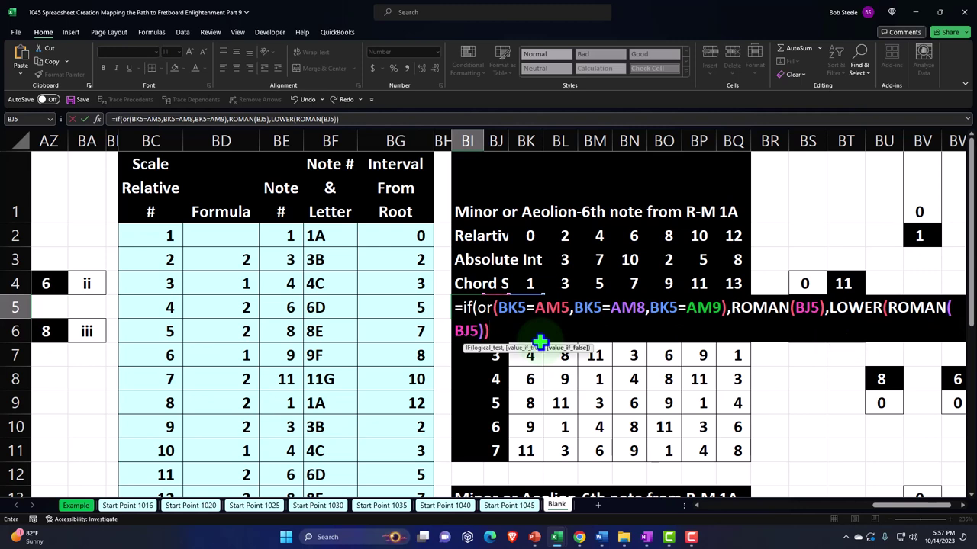
{"action": "key", "text": "Return"}
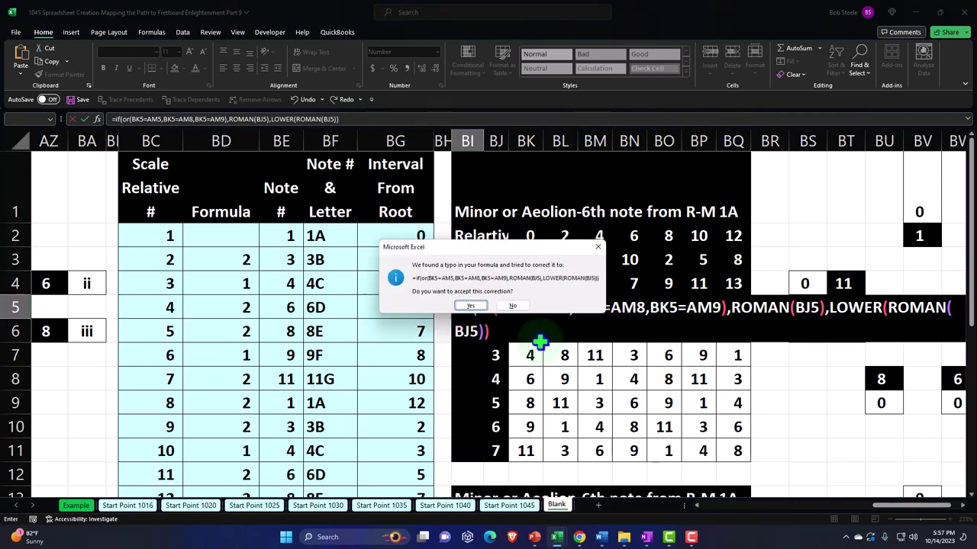
{"action": "key", "text": "Return"}
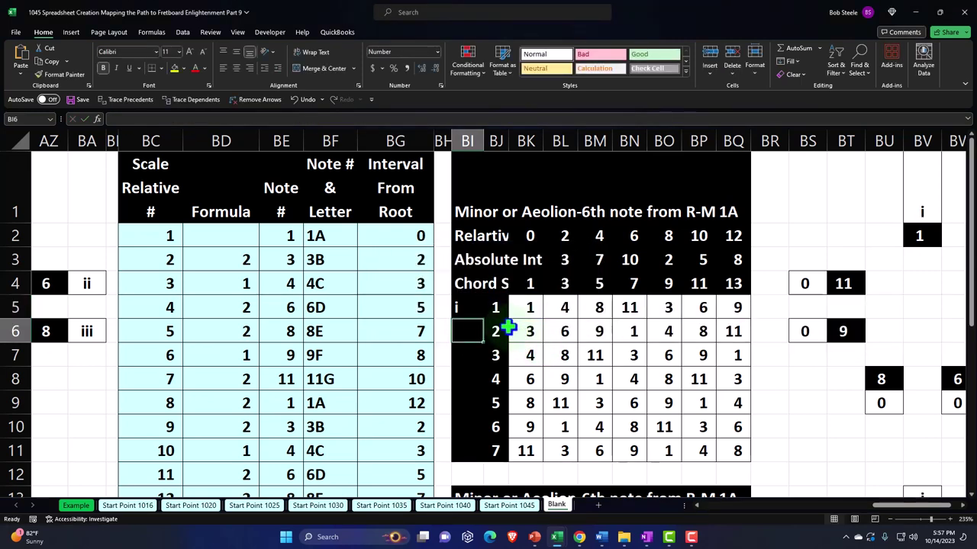
Step: Make the AM5, AM8 and AM9 references absolute in BI5's IF/OR formula and enter it
{"action": "double_click", "coordinate": [466, 307]}
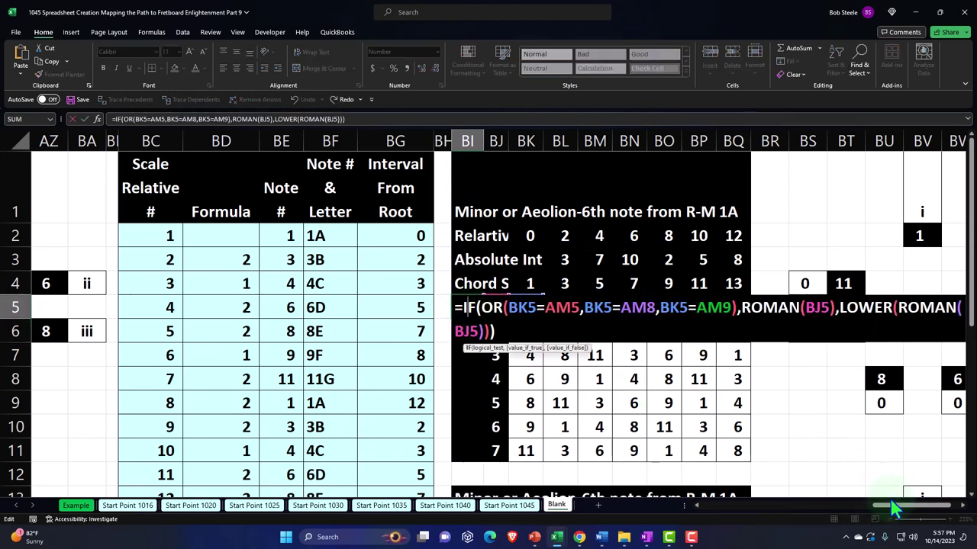
{"action": "left_click_drag", "start_coordinate": [891, 506], "coordinate": [823, 513]}
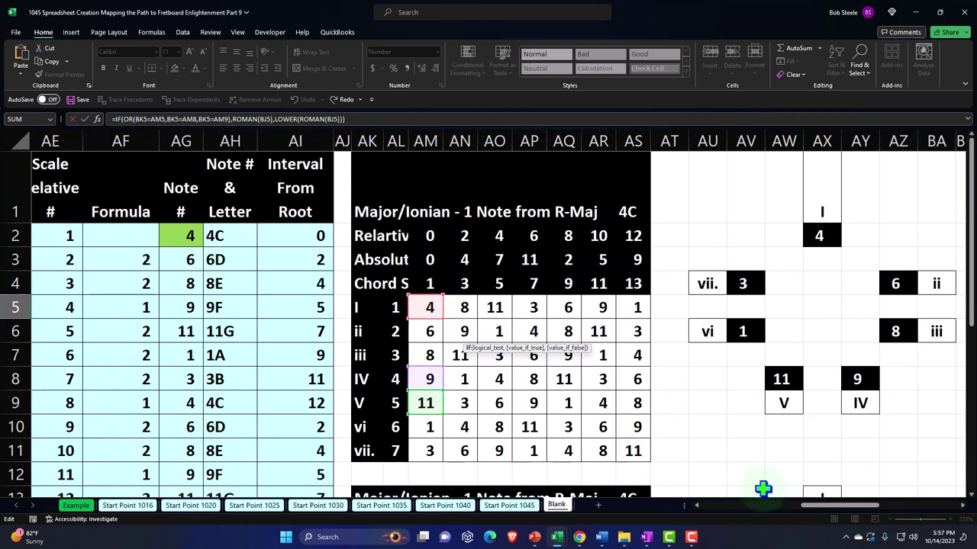
{"action": "left_click_drag", "start_coordinate": [844, 513], "coordinate": [912, 516]}
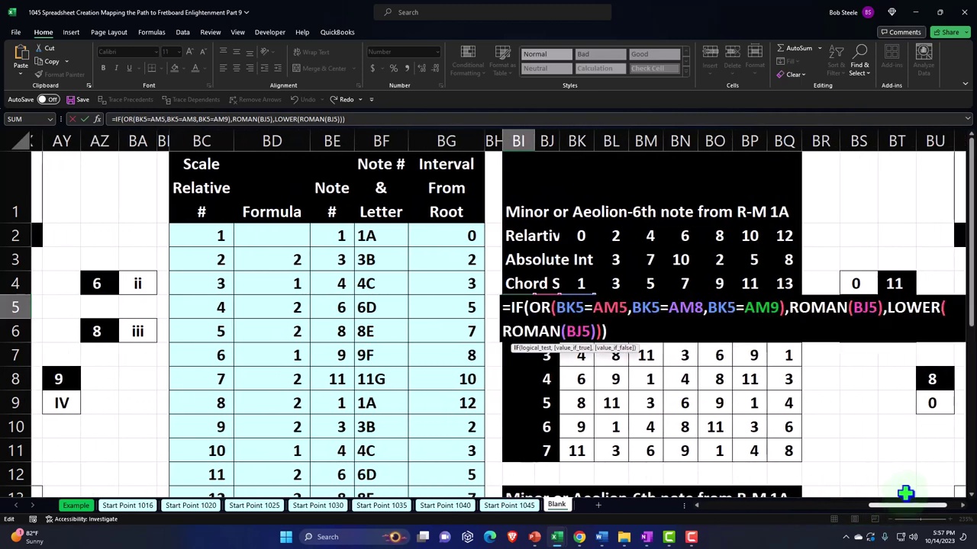
{"action": "left_click", "coordinate": [623, 326]}
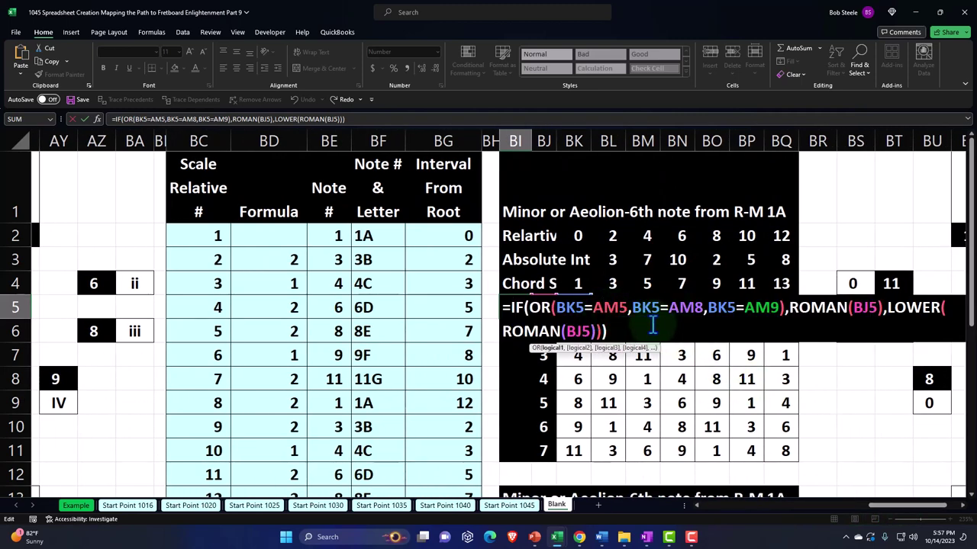
{"action": "key", "text": "F4"}
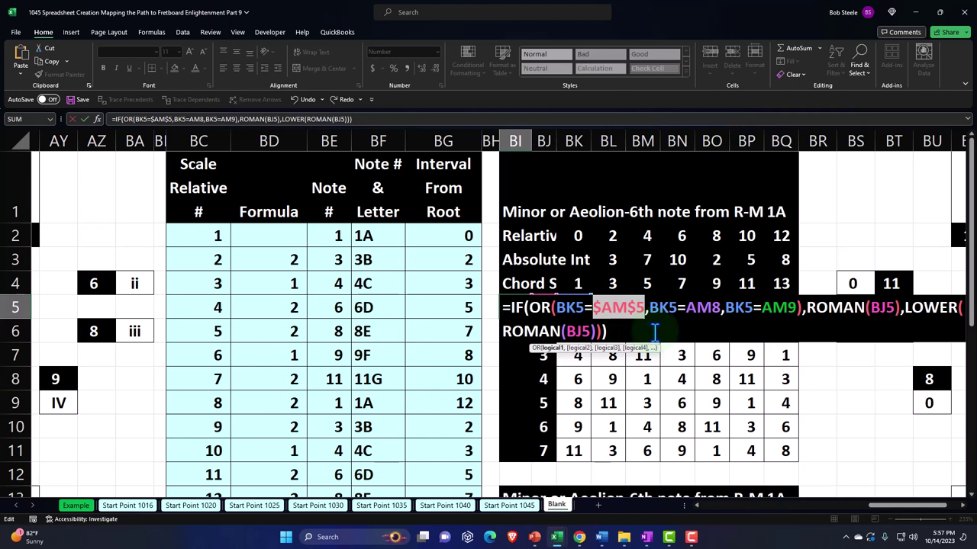
{"action": "left_click", "coordinate": [698, 309]}
{"action": "key", "text": "F4"}
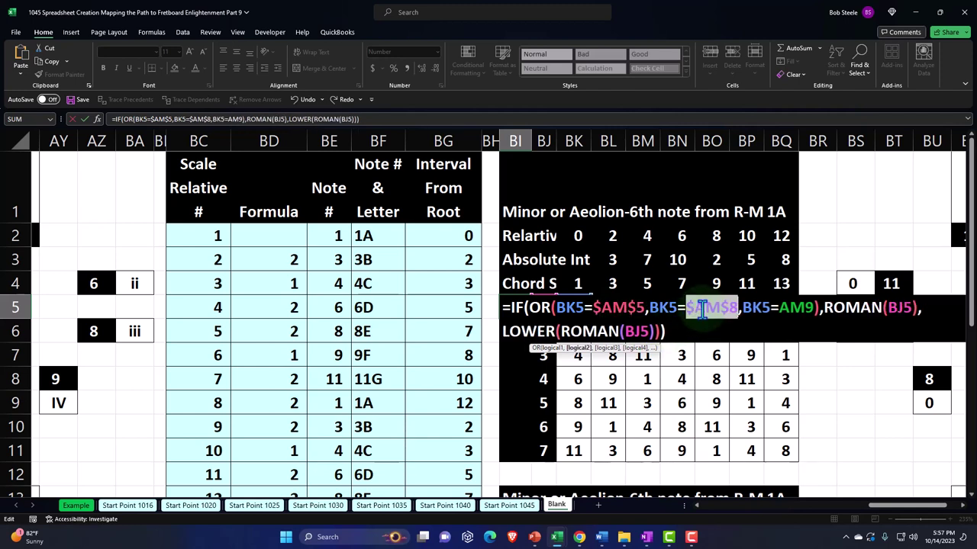
{"action": "left_click", "coordinate": [805, 306]}
{"action": "key", "text": "F4"}
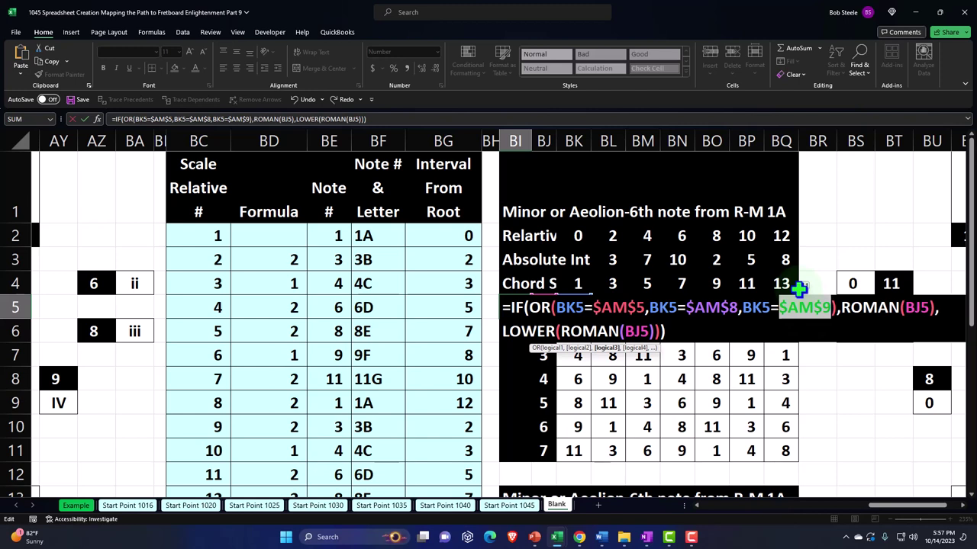
{"action": "key", "text": "Return"}
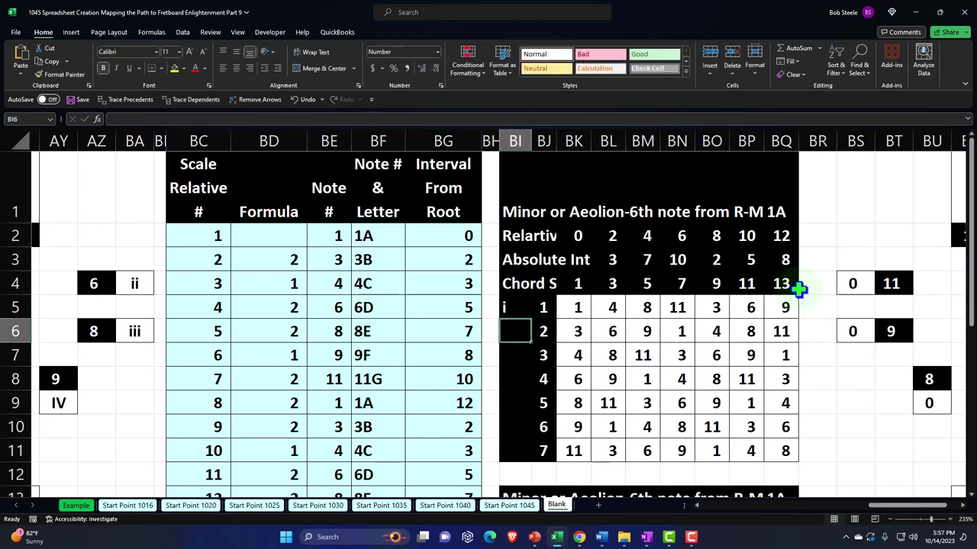
Step: Check the vi chord's first note in the Major/Ionian table, and fill BI5's Roman numeral formula down through BI11
{"action": "left_click", "coordinate": [515, 305]}
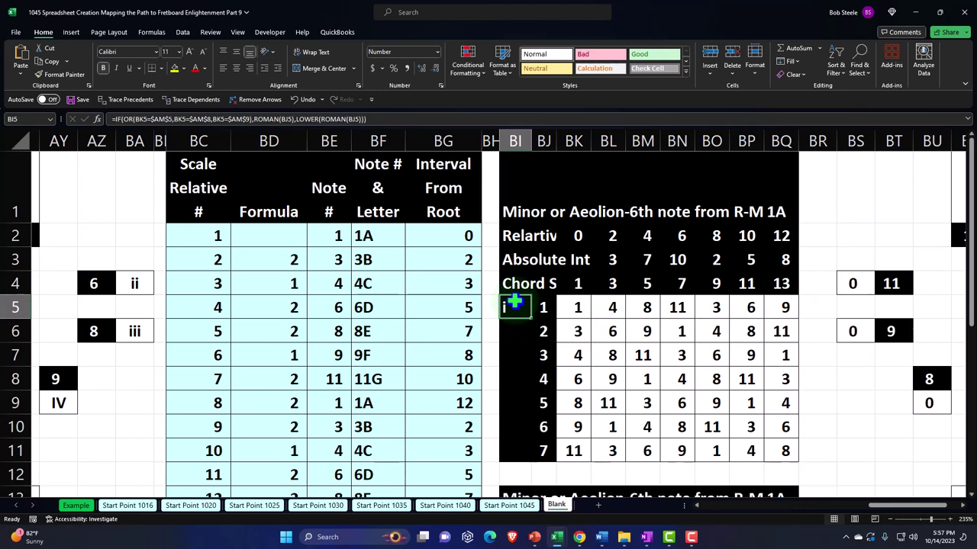
{"action": "left_click_drag", "start_coordinate": [887, 507], "coordinate": [824, 517]}
{"action": "left_click", "coordinate": [371, 425]}
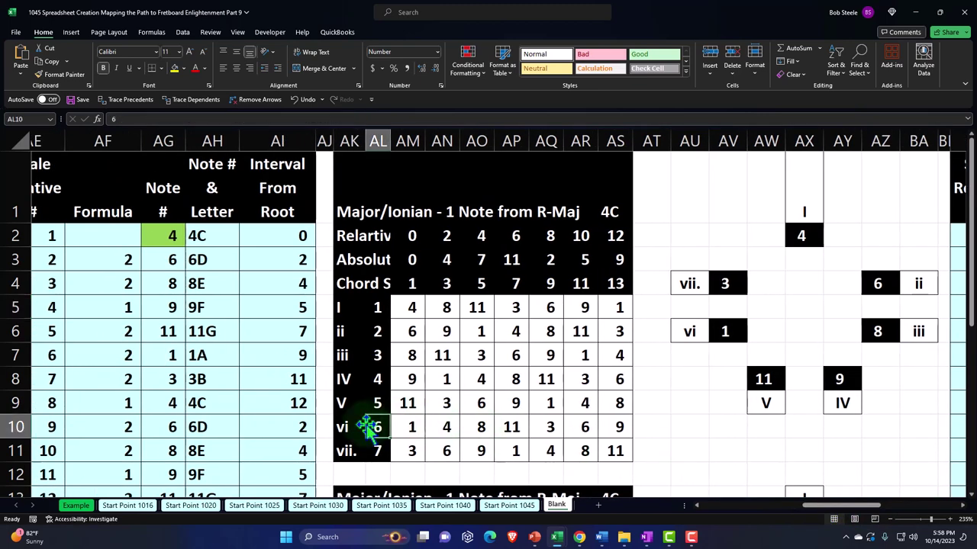
{"action": "left_click", "coordinate": [406, 427]}
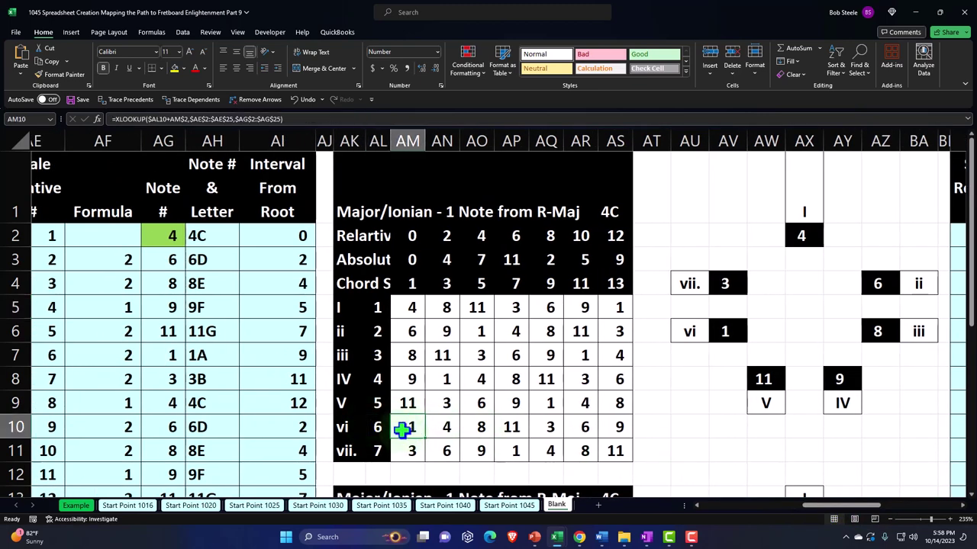
{"action": "left_click", "coordinate": [382, 427]}
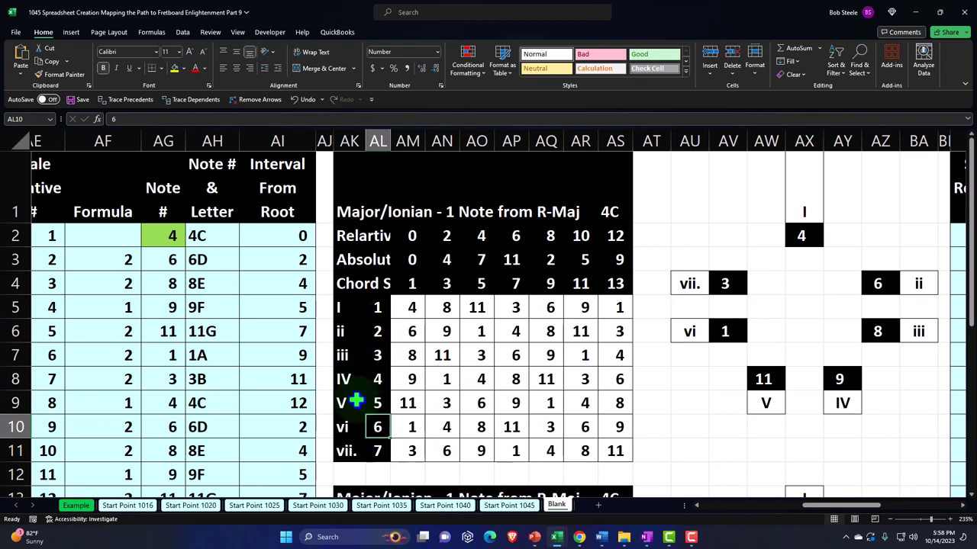
{"action": "left_click_drag", "start_coordinate": [819, 507], "coordinate": [880, 507]}
{"action": "left_click", "coordinate": [565, 305]}
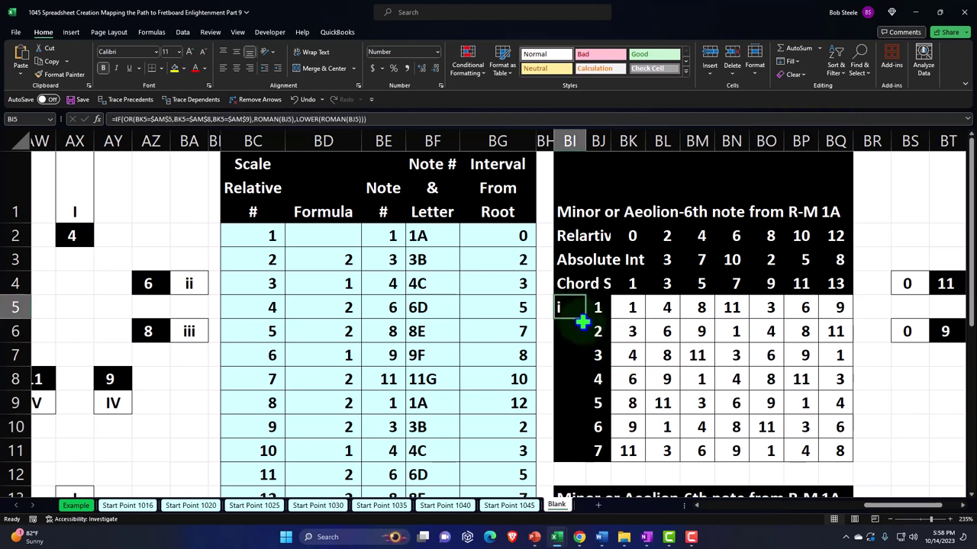
{"action": "left_click_drag", "start_coordinate": [583, 319], "coordinate": [584, 455]}
Step: Compare the Minor table's ii chord with the vii chord's first note in the Major/Ionian table
{"action": "left_click", "coordinate": [630, 331]}
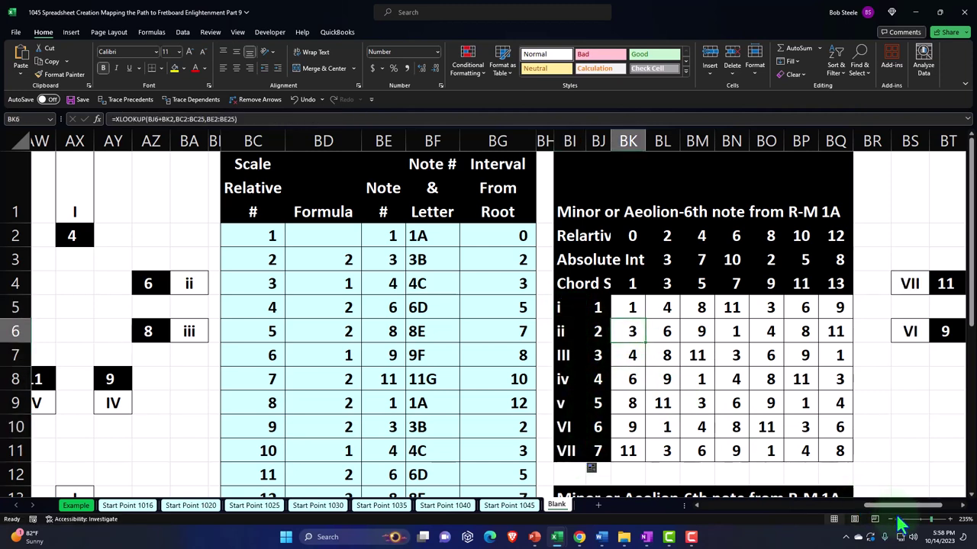
{"action": "left_click_drag", "start_coordinate": [877, 506], "coordinate": [839, 521]}
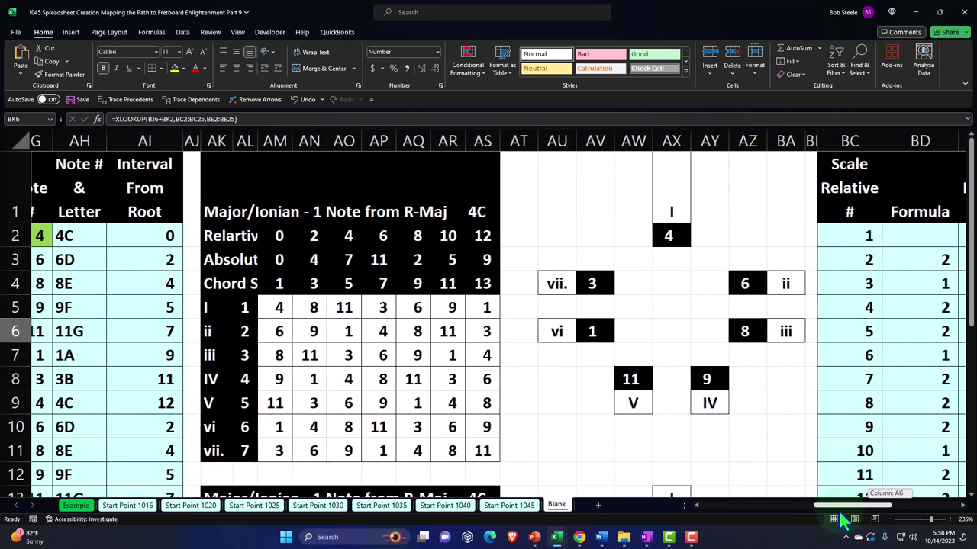
{"action": "left_click", "coordinate": [281, 448]}
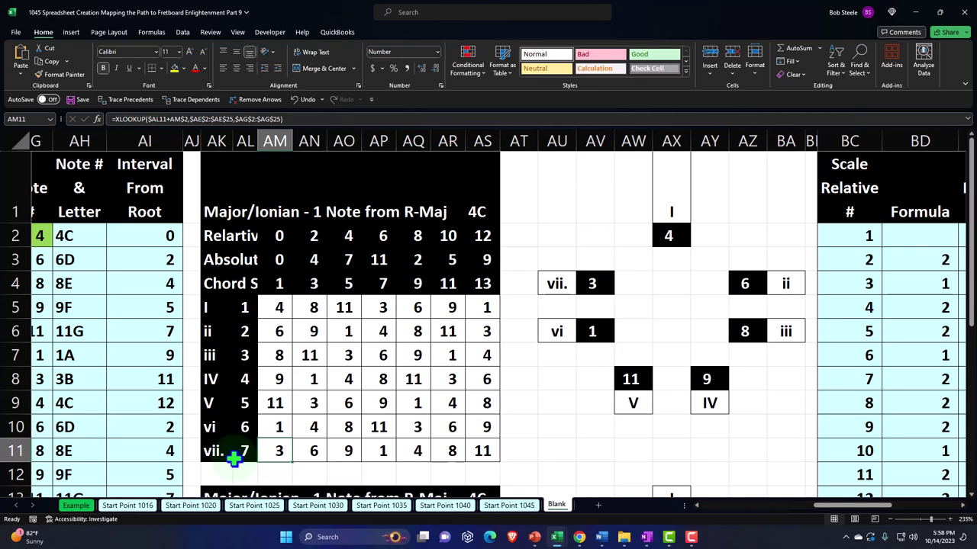
{"action": "left_click_drag", "start_coordinate": [850, 509], "coordinate": [892, 519]}
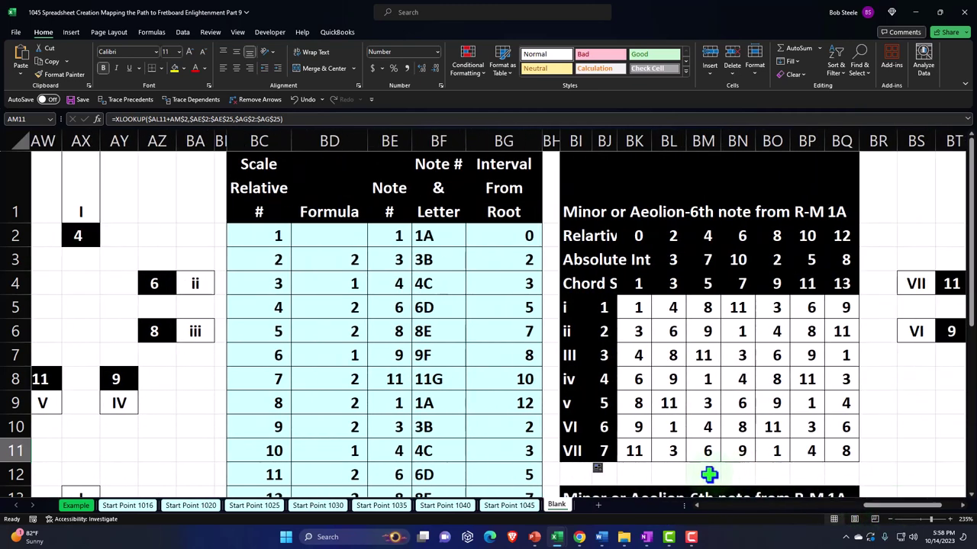
Step: Compare the Minor table's III chord and its numeral formula with the I chord's first note in the Major/Ionian table
{"action": "left_click", "coordinate": [601, 356]}
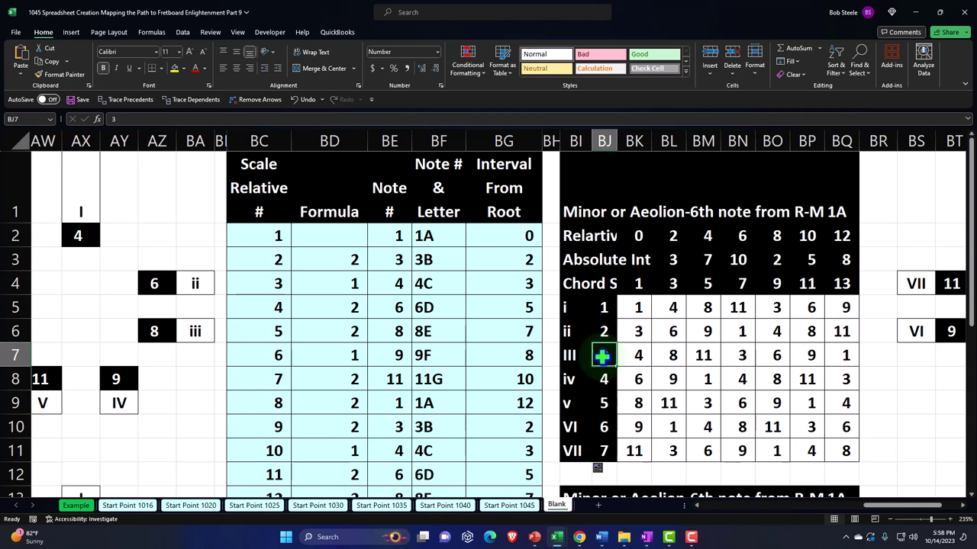
{"action": "left_click", "coordinate": [643, 355]}
{"action": "left_click_drag", "start_coordinate": [883, 512], "coordinate": [804, 512]}
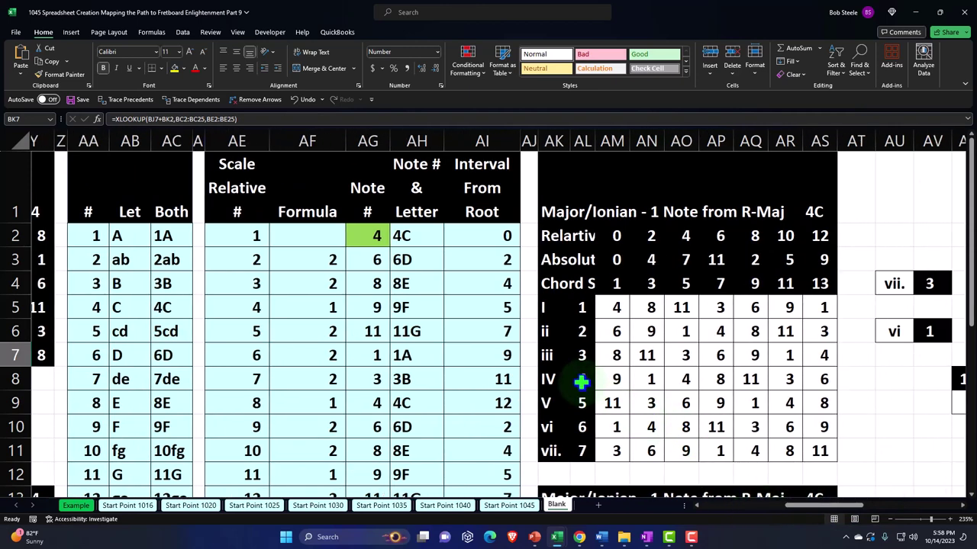
{"action": "left_click", "coordinate": [610, 312]}
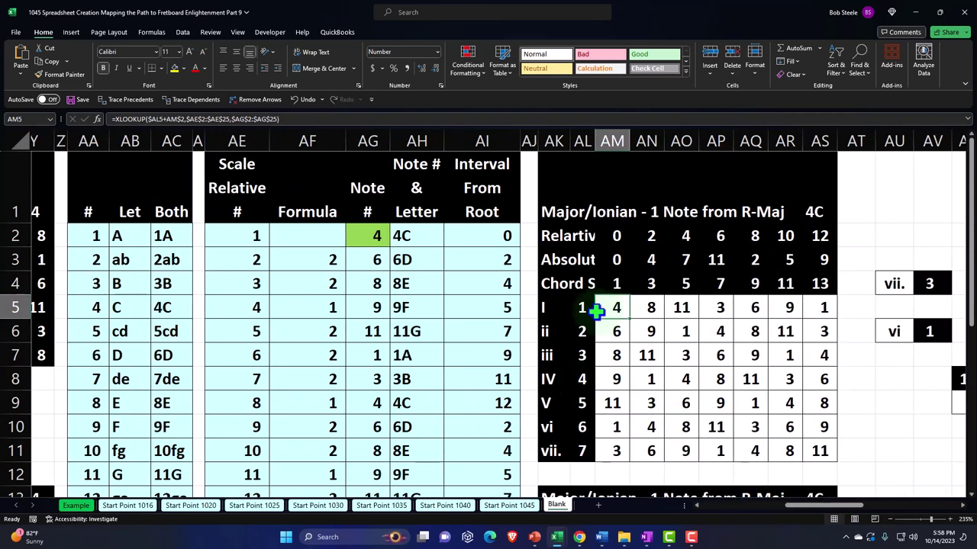
{"action": "left_click_drag", "start_coordinate": [839, 506], "coordinate": [906, 507]}
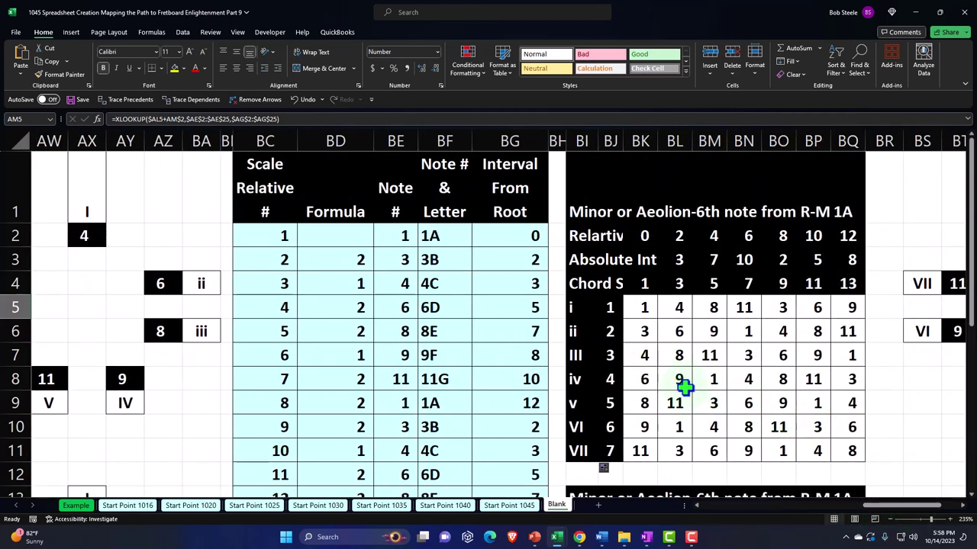
{"action": "left_click", "coordinate": [645, 356]}
{"action": "left_click", "coordinate": [582, 355]}
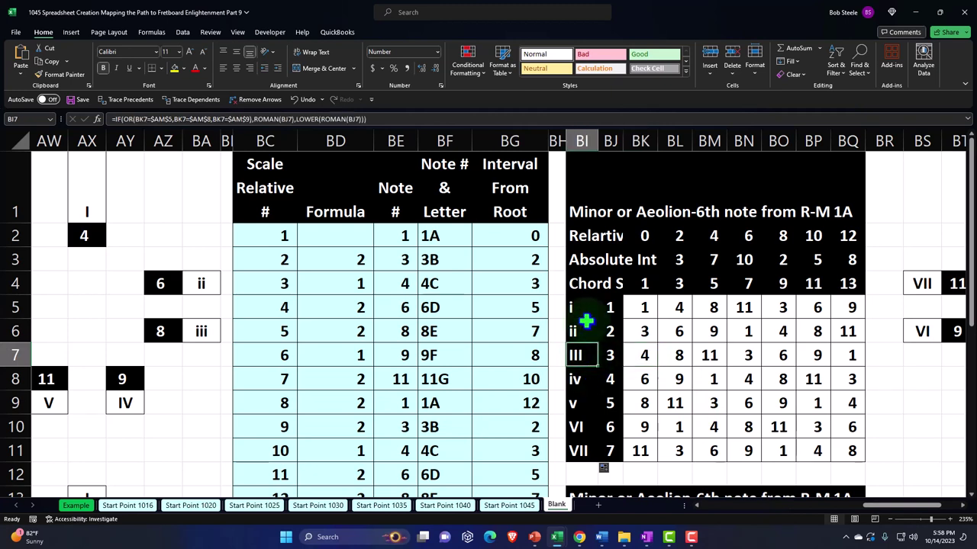
{"action": "key", "text": "Right"}
{"action": "key", "text": "Right"}
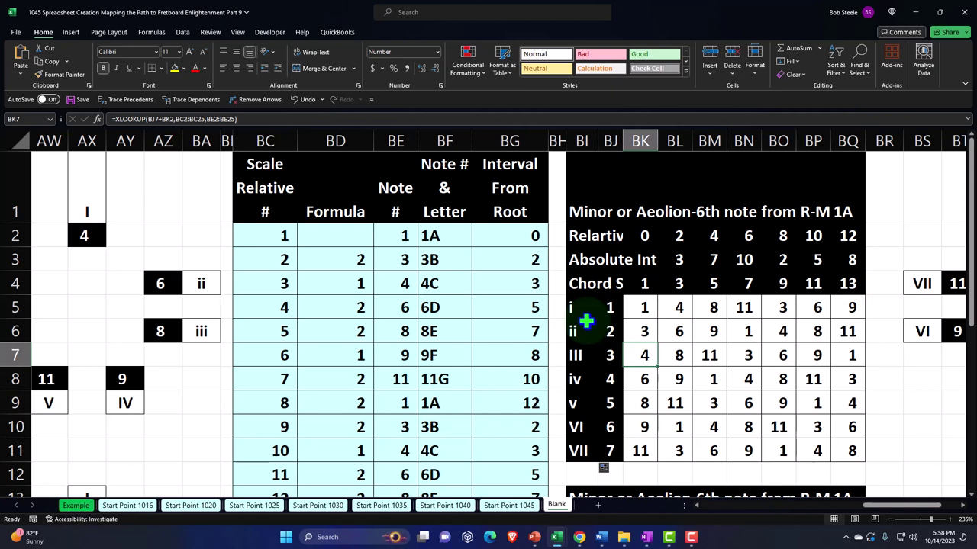
Step: Review the Minor table's chord structure headings 1, 3 and 5 and its chord numbers 1 through 4
{"action": "left_click", "coordinate": [647, 284]}
{"action": "key", "text": "Right"}
{"action": "key", "text": "Right"}
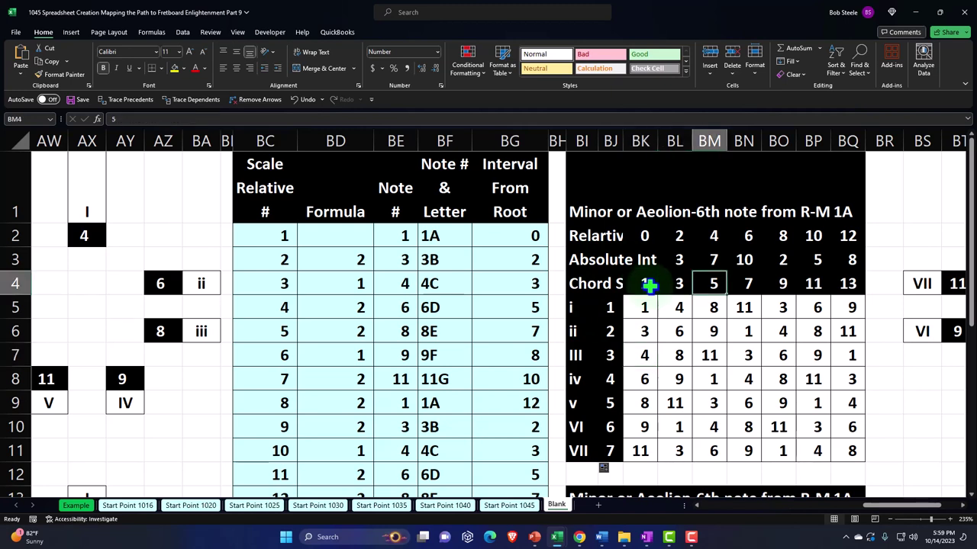
{"action": "key", "text": "Left"}
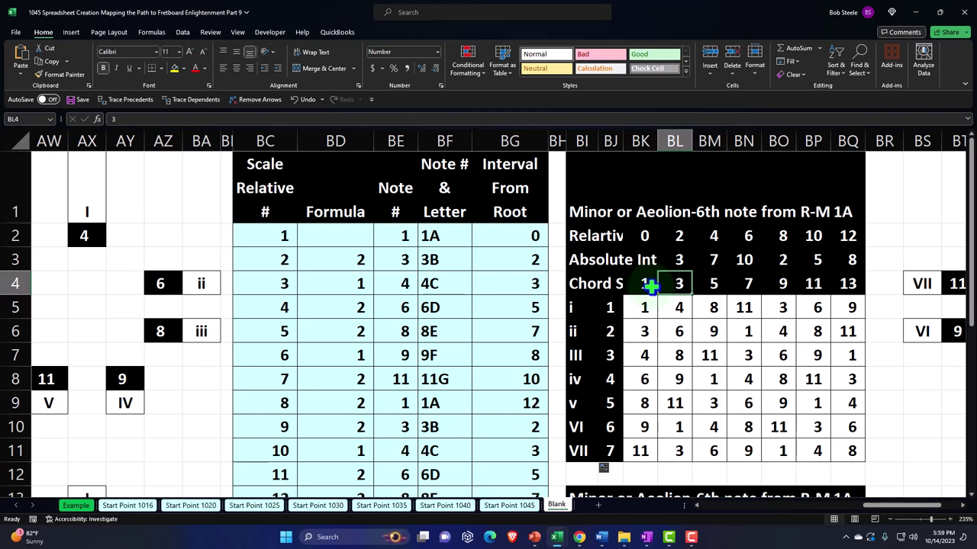
{"action": "left_click", "coordinate": [612, 307]}
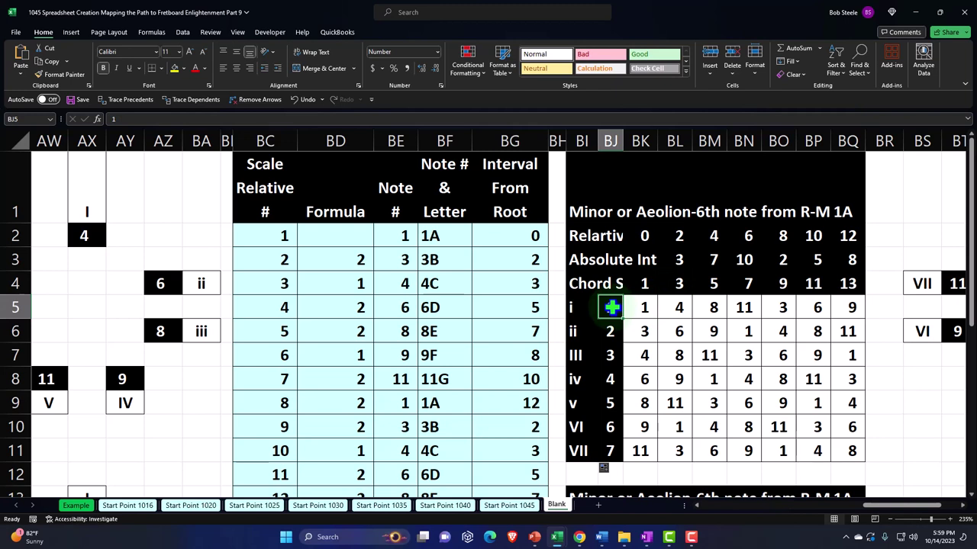
{"action": "key", "text": "Down"}
{"action": "key", "text": "Down"}
{"action": "key", "text": "Down"}
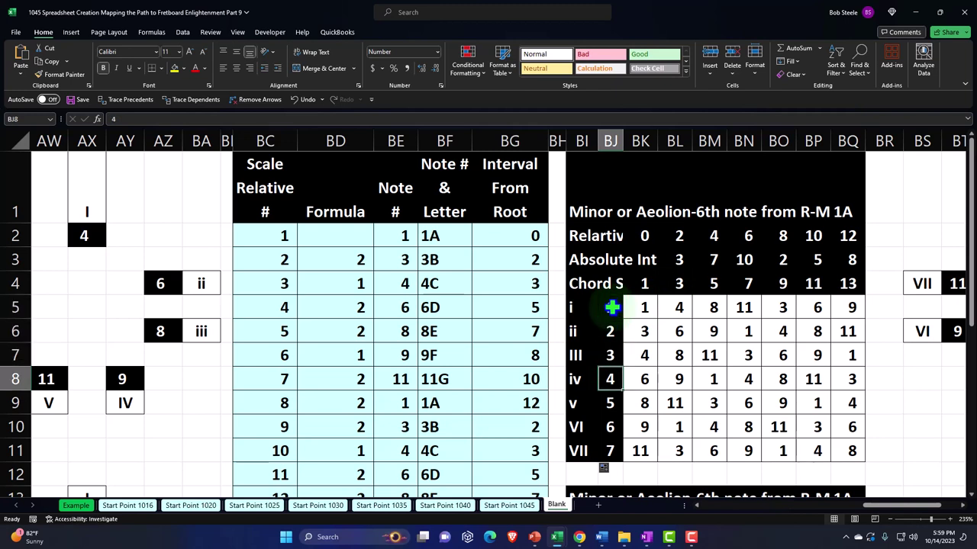
{"action": "key", "text": "Up"}
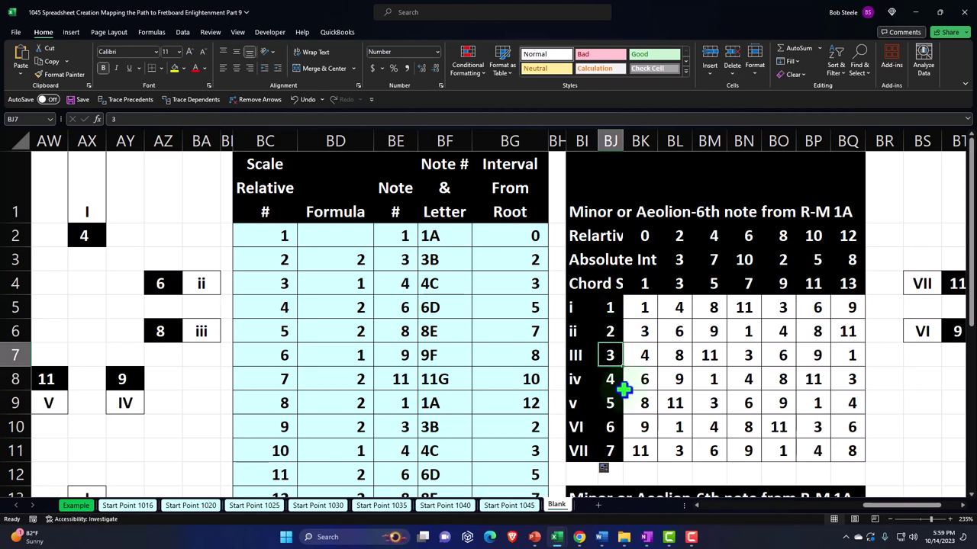
Step: Examine the IF/OR Roman numeral formulas in BI6 and BI5, including the lowercase value-if-false argument
{"action": "double_click", "coordinate": [583, 334]}
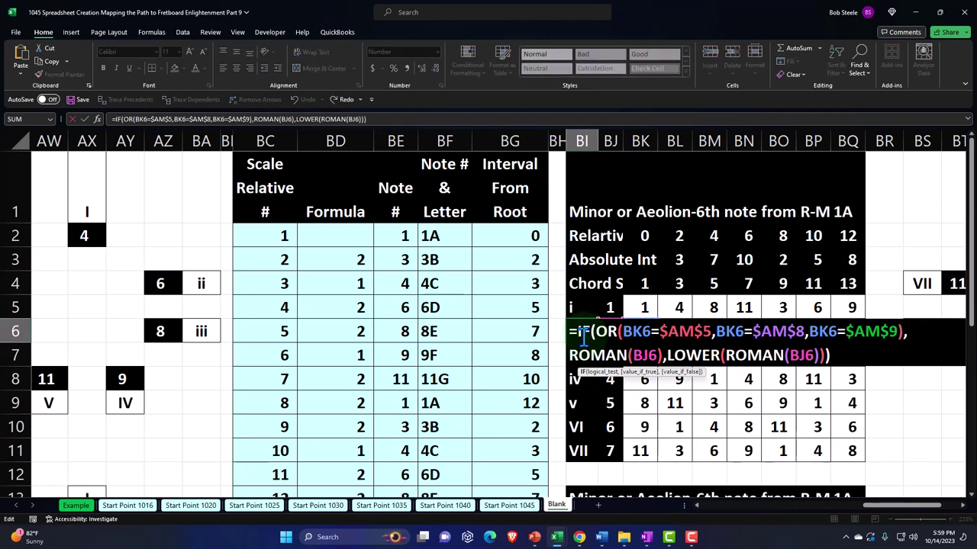
{"action": "key", "text": "Return"}
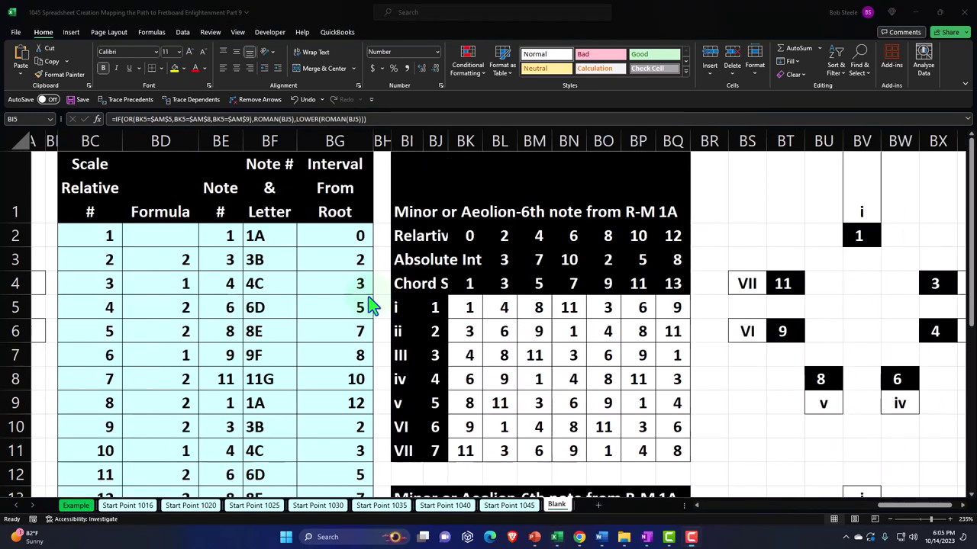
{"action": "left_click", "coordinate": [400, 306]}
{"action": "double_click", "coordinate": [400, 306]}
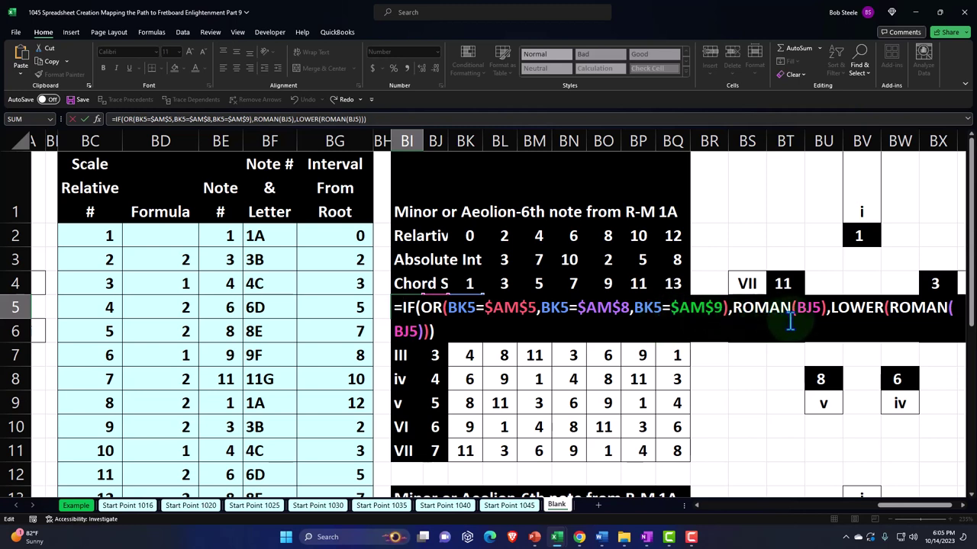
{"action": "left_click", "coordinate": [831, 313]}
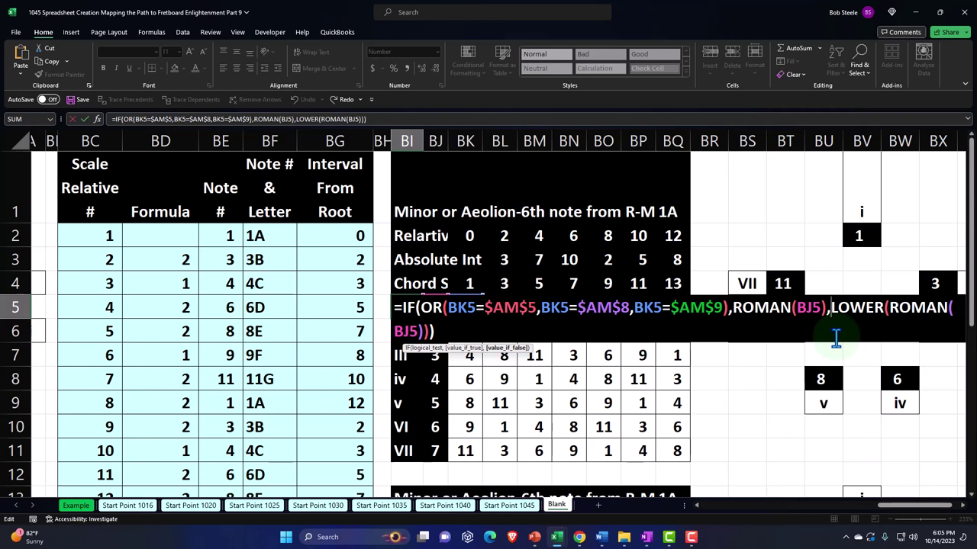
{"action": "key", "text": "Return"}
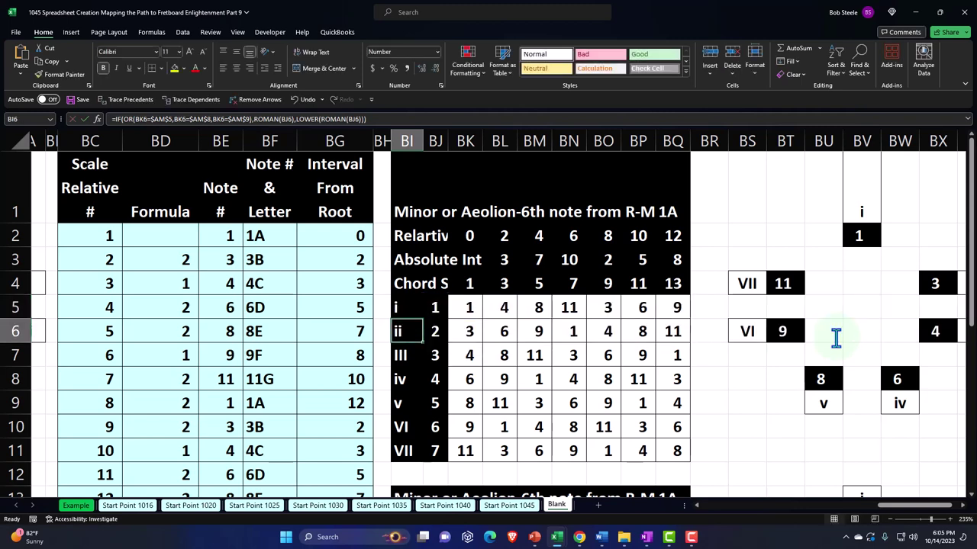
Step: Examine the Minor table's iv numeral formula and the diminished seventh chord's numeral formula in AK11 of the Major/Ionian table
{"action": "left_click", "coordinate": [402, 379]}
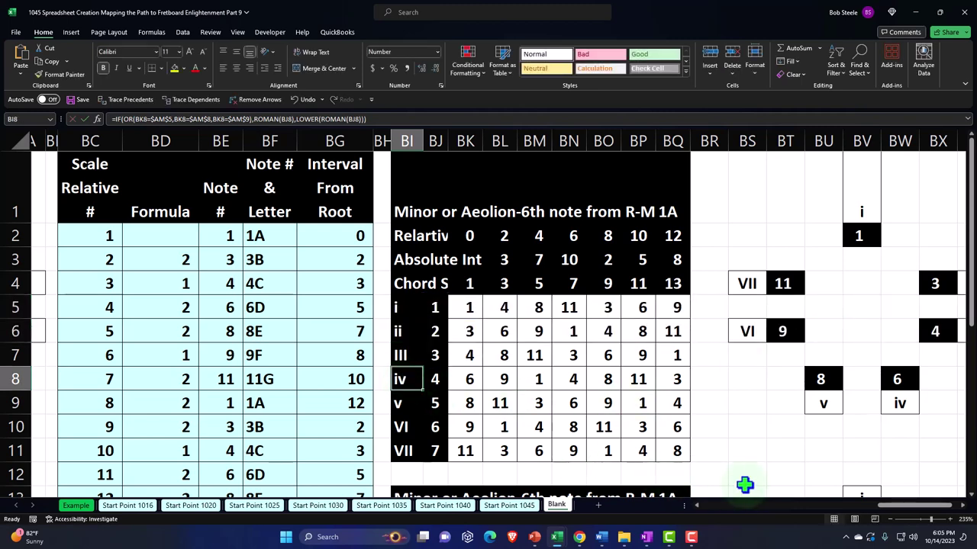
{"action": "left_click_drag", "start_coordinate": [883, 506], "coordinate": [832, 512]}
{"action": "left_click", "coordinate": [321, 455]}
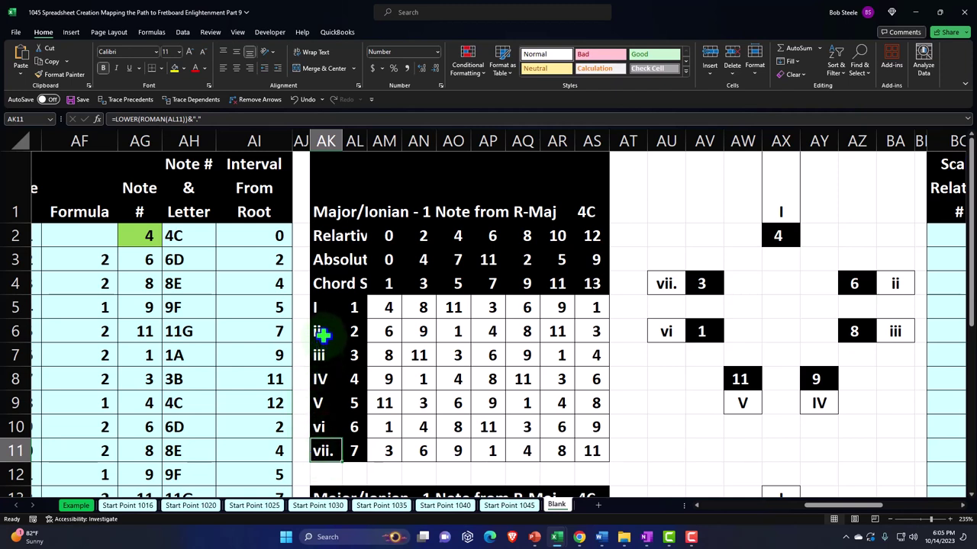
Step: Review the first notes of the ii, iii, vi and vii. chords and the diminished chord's numeral formula in the Major/Ionian table
{"action": "left_click", "coordinate": [384, 331]}
{"action": "left_click", "coordinate": [384, 356]}
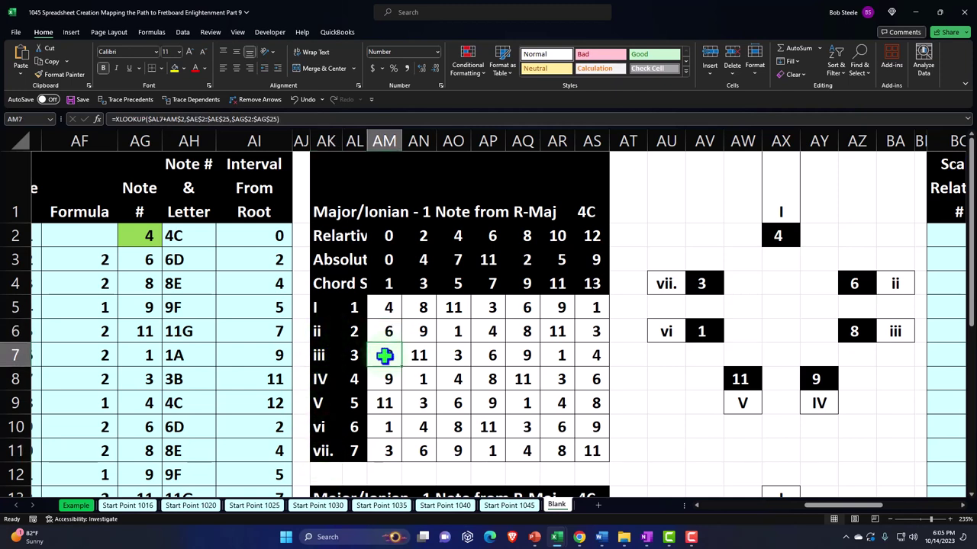
{"action": "left_click", "coordinate": [388, 426]}
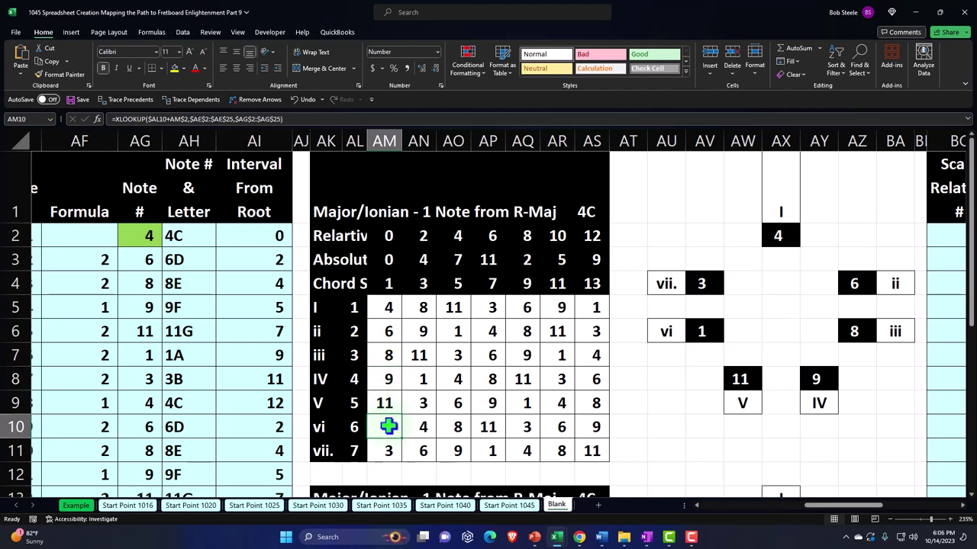
{"action": "left_click", "coordinate": [386, 444]}
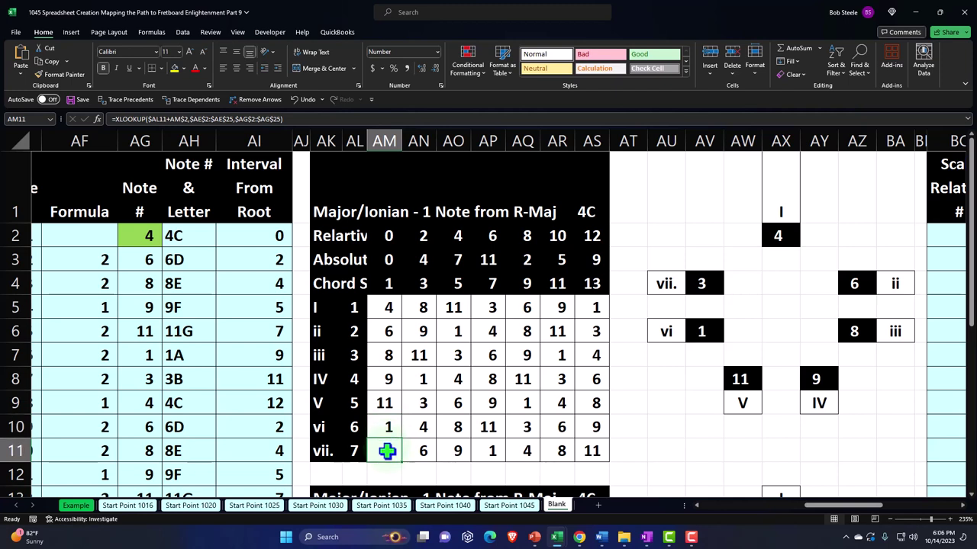
{"action": "left_click", "coordinate": [322, 452]}
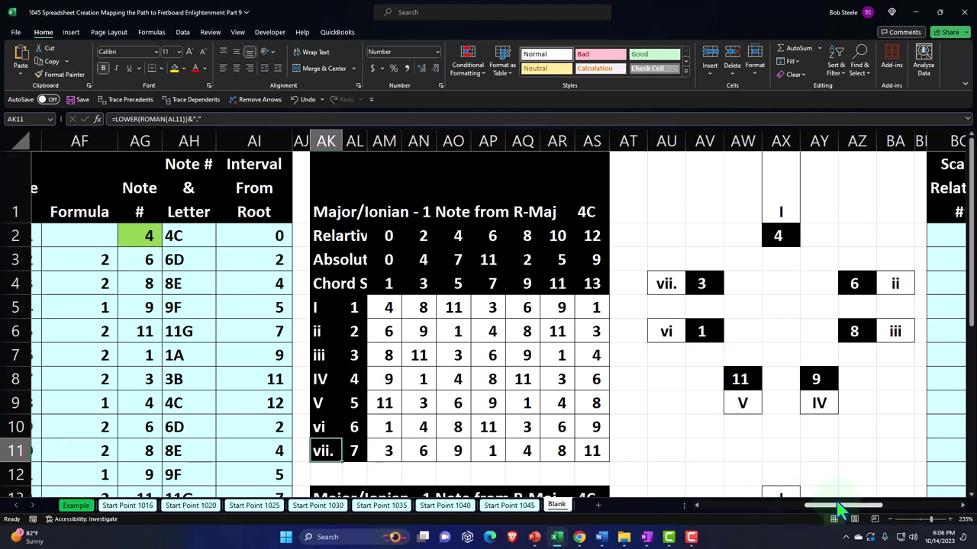
Step: Replace the lowercase value-if-false argument of the numeral formula in BI5 with the start of a nested IF function
{"action": "left_click_drag", "start_coordinate": [855, 507], "coordinate": [923, 507]}
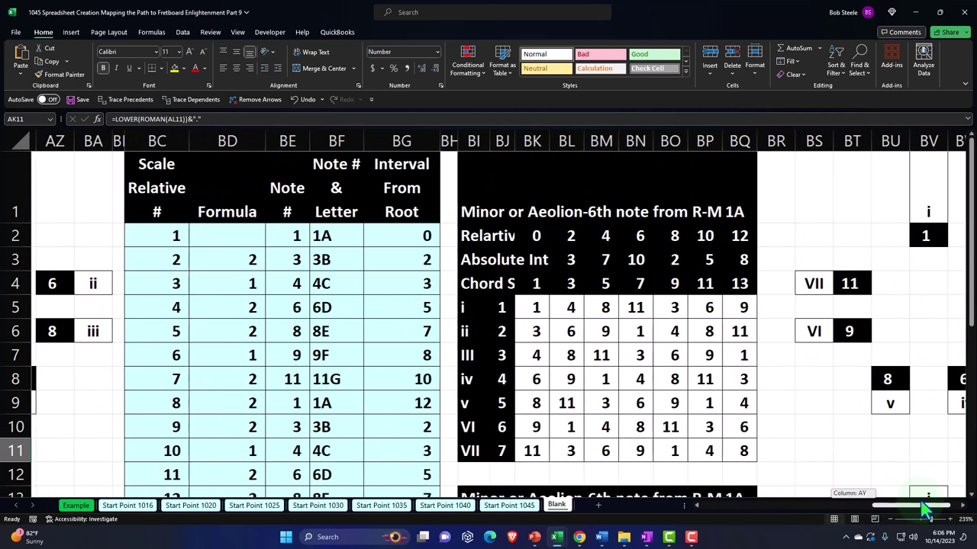
{"action": "double_click", "coordinate": [468, 307]}
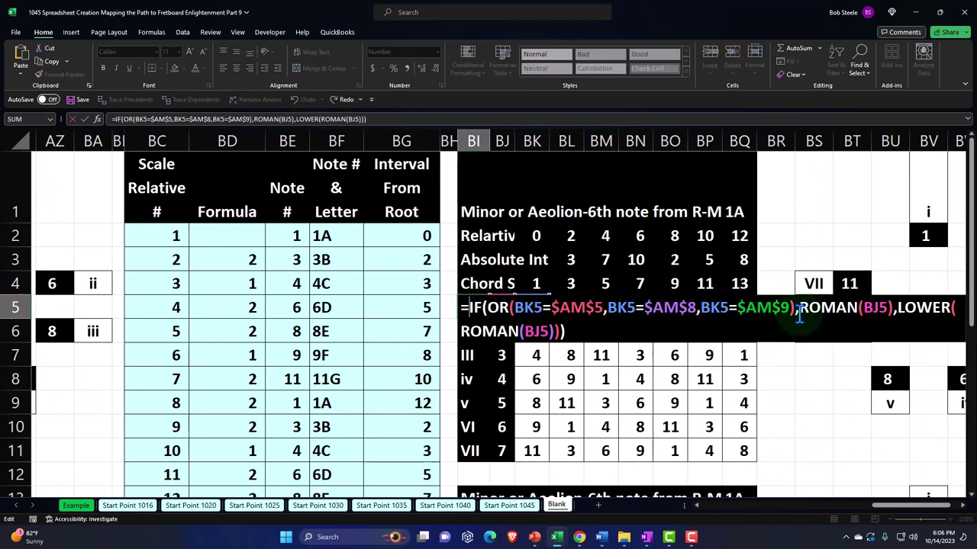
{"action": "left_click", "coordinate": [897, 309]}
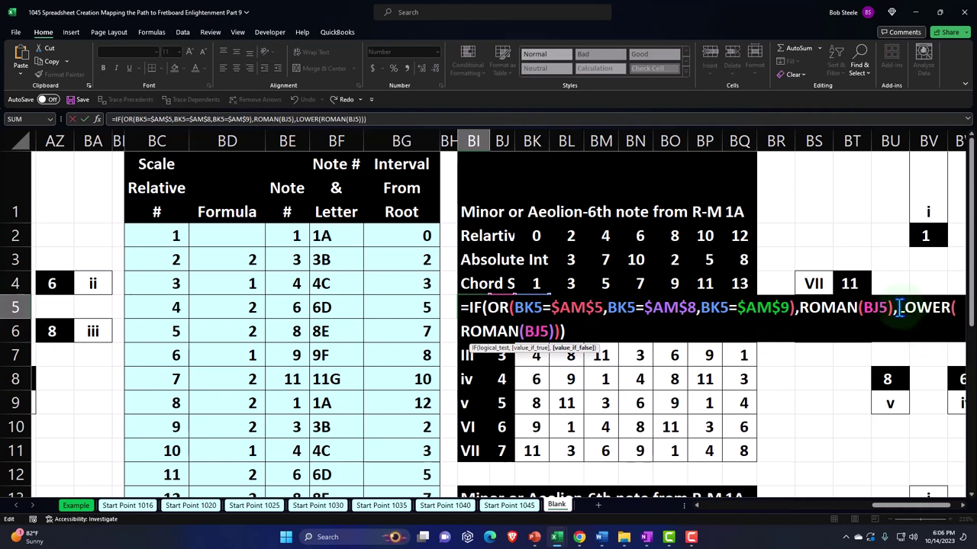
{"action": "left_click_drag", "start_coordinate": [897, 307], "coordinate": [904, 324]}
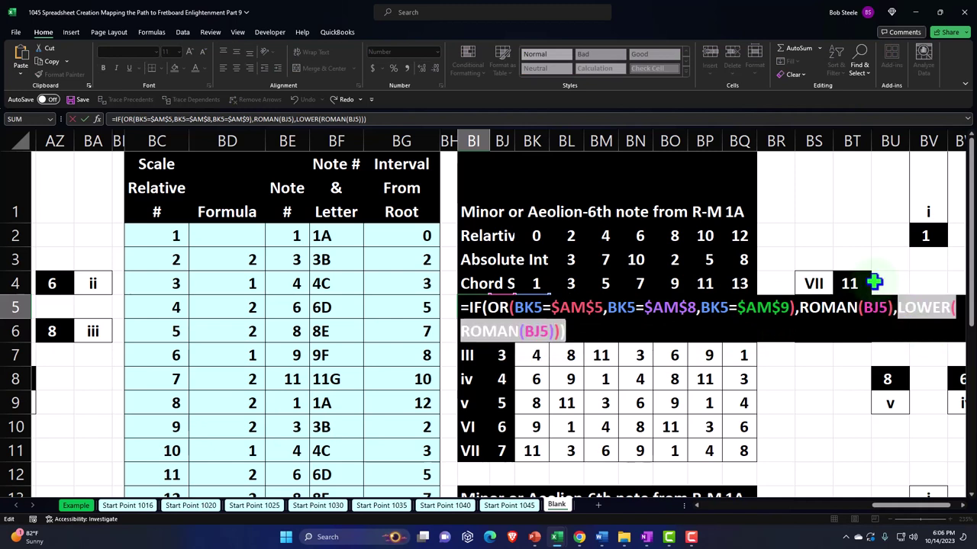
{"action": "key", "text": "Delete"}
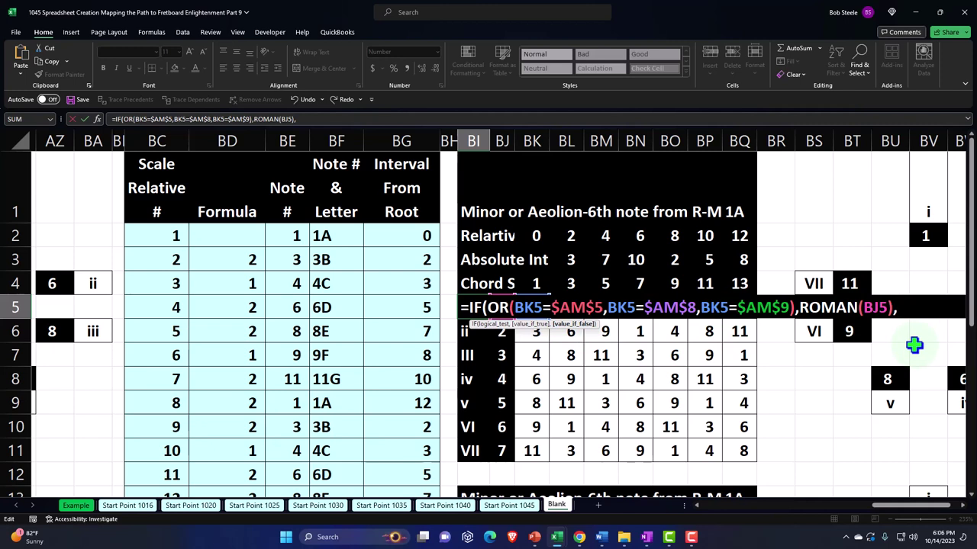
{"action": "type", "text": "I"}
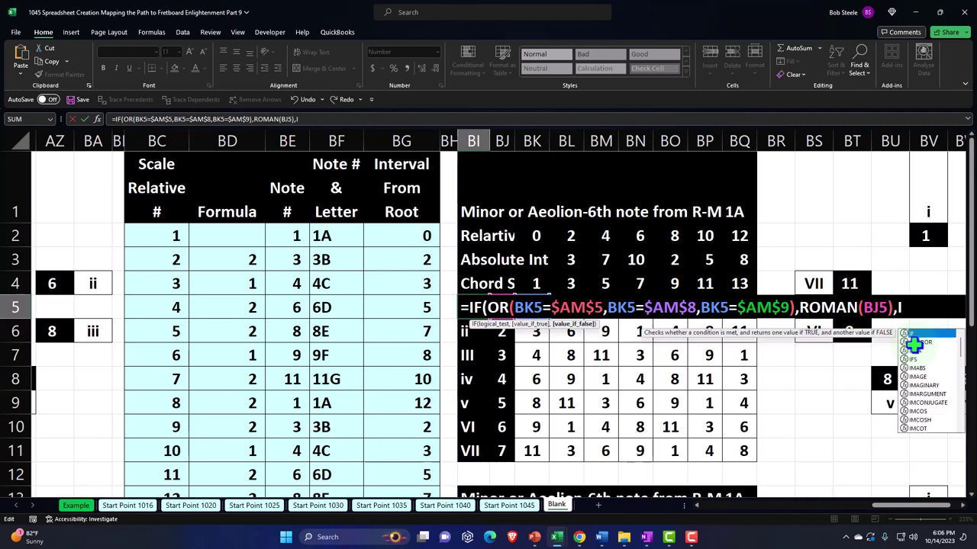
{"action": "type", "text": "f"}
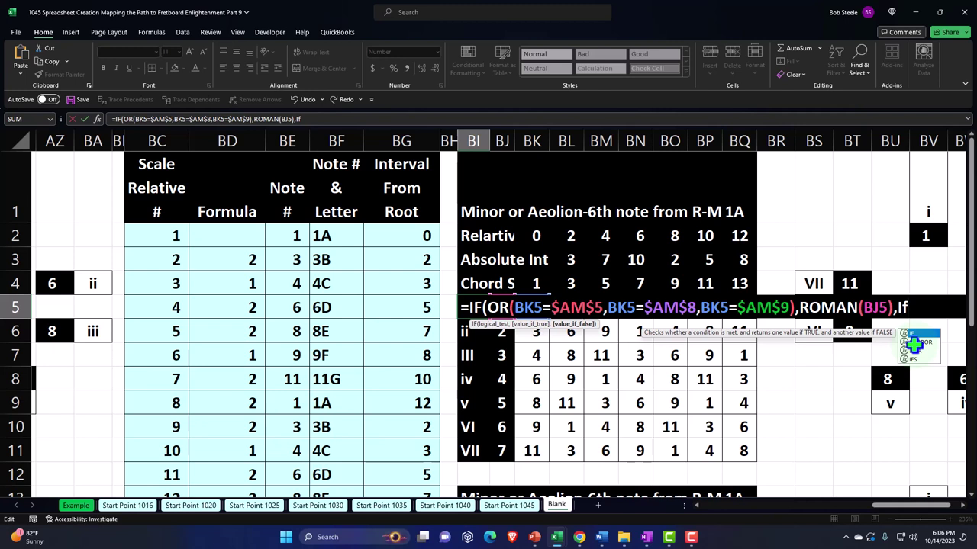
{"action": "type", "text": "("}
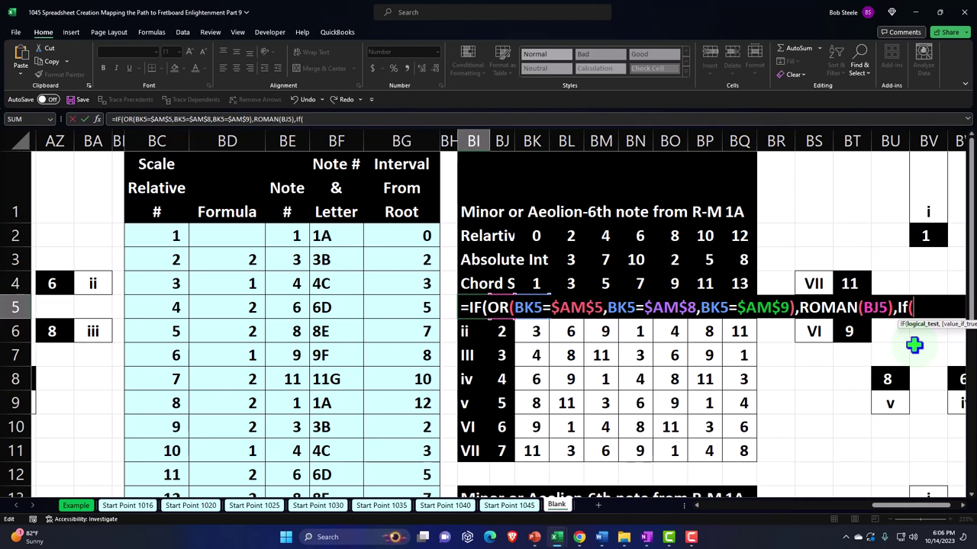
Step: Set the nested IF's logical test to BK5=AM11, comparing the Minor chord's first note with the Major/Ionian seventh chord's first note
{"action": "left_click", "coordinate": [532, 330]}
{"action": "key", "text": "Up"}
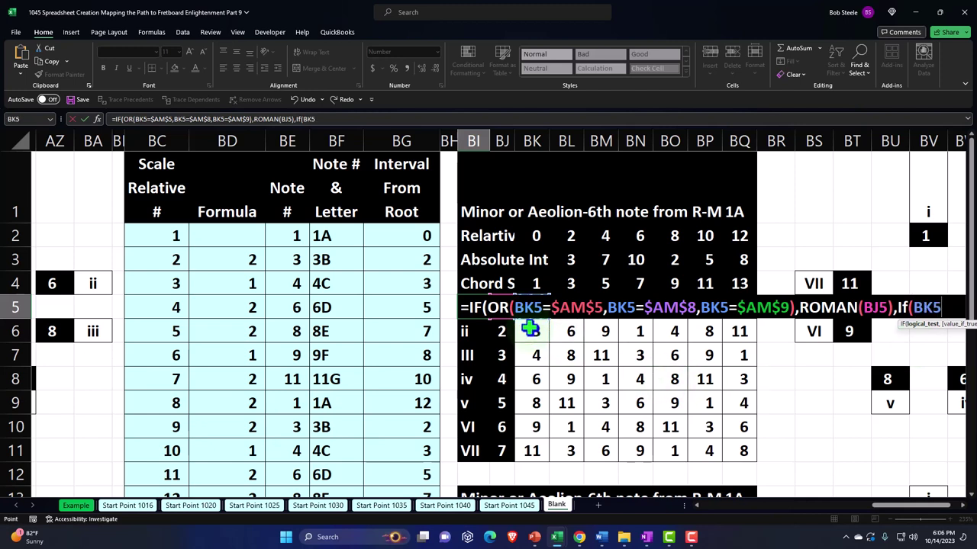
{"action": "type", "text": "="}
{"action": "left_click", "coordinate": [437, 376]}
{"action": "key", "text": "Left"}
{"action": "key", "text": "Left"}
{"action": "key", "text": "Left"}
{"action": "key", "text": "Left"}
{"action": "key", "text": "Left"}
{"action": "key", "text": "Left"}
{"action": "key", "text": "Left"}
{"action": "key", "text": "Left"}
{"action": "key", "text": "Left"}
{"action": "key", "text": "Left"}
{"action": "key", "text": "Left"}
{"action": "key", "text": "Left"}
{"action": "key", "text": "Left"}
{"action": "key", "text": "Left"}
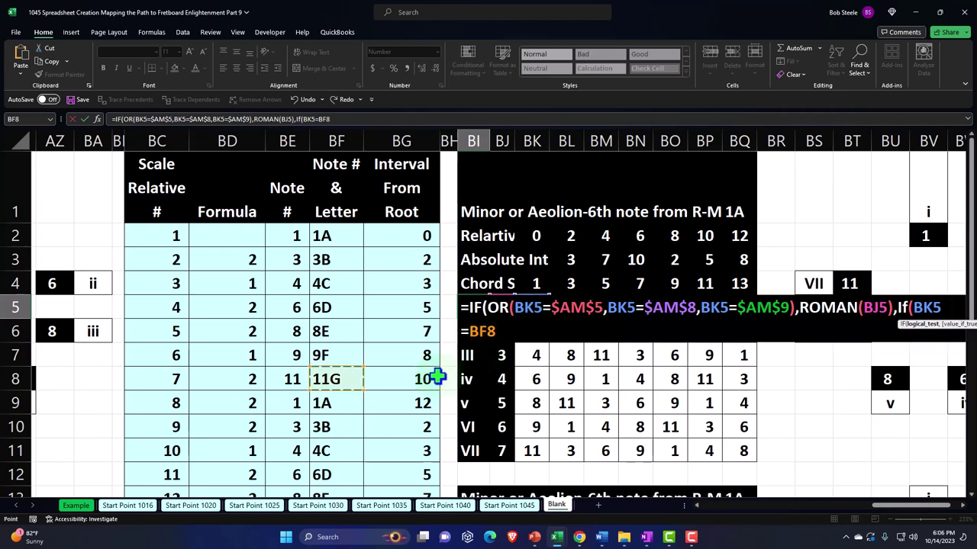
{"action": "key", "text": "Left"}
{"action": "key", "text": "Left"}
{"action": "key", "text": "Left"}
{"action": "key", "text": "Left"}
{"action": "key", "text": "Left"}
{"action": "key", "text": "Left"}
{"action": "key", "text": "Left"}
{"action": "key", "text": "Left"}
{"action": "key", "text": "Left"}
{"action": "key", "text": "Left"}
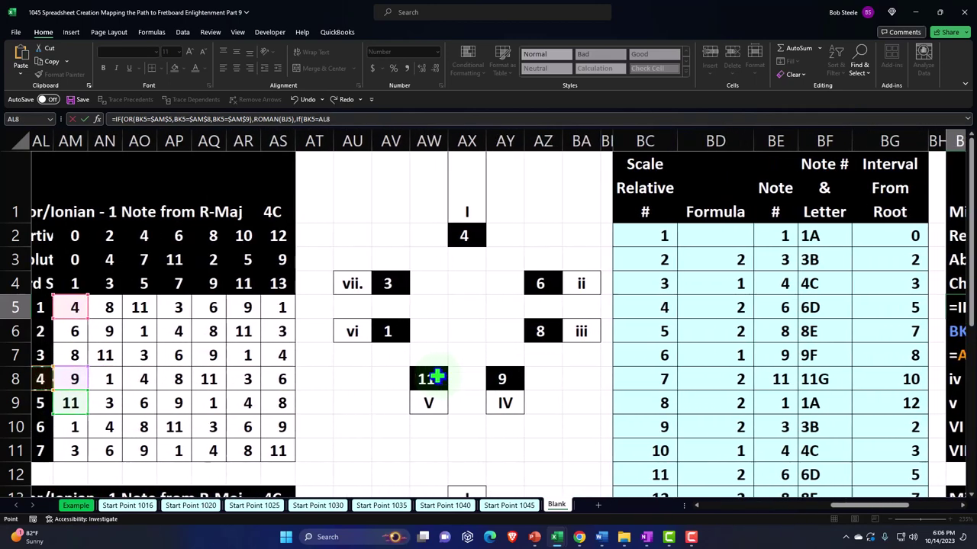
{"action": "key", "text": "Down"}
{"action": "key", "text": "Down"}
{"action": "key", "text": "Down"}
{"action": "key", "text": "Right"}
{"action": "key", "text": "Right"}
{"action": "key", "text": "Right"}
{"action": "key", "text": "Right"}
{"action": "key", "text": "Right"}
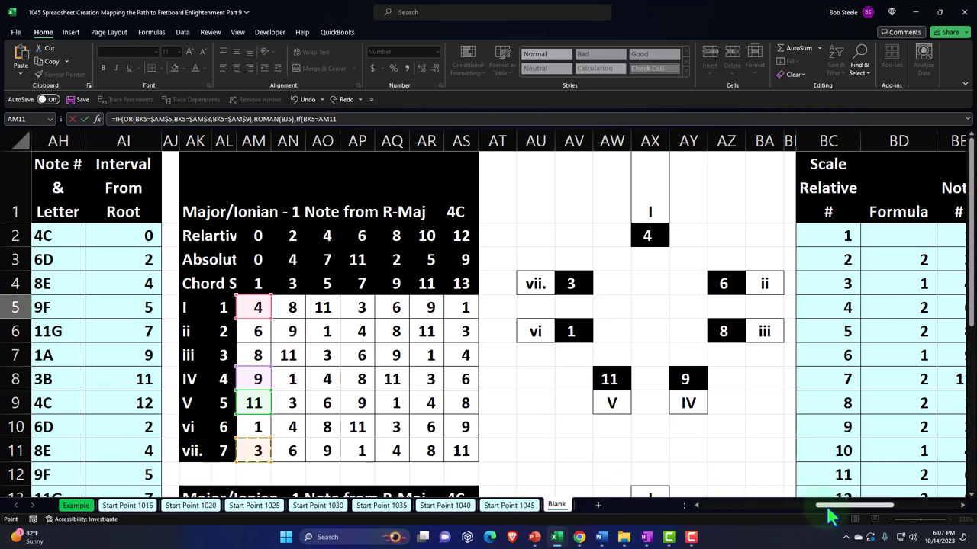
{"action": "left_click_drag", "start_coordinate": [833, 507], "coordinate": [899, 515]}
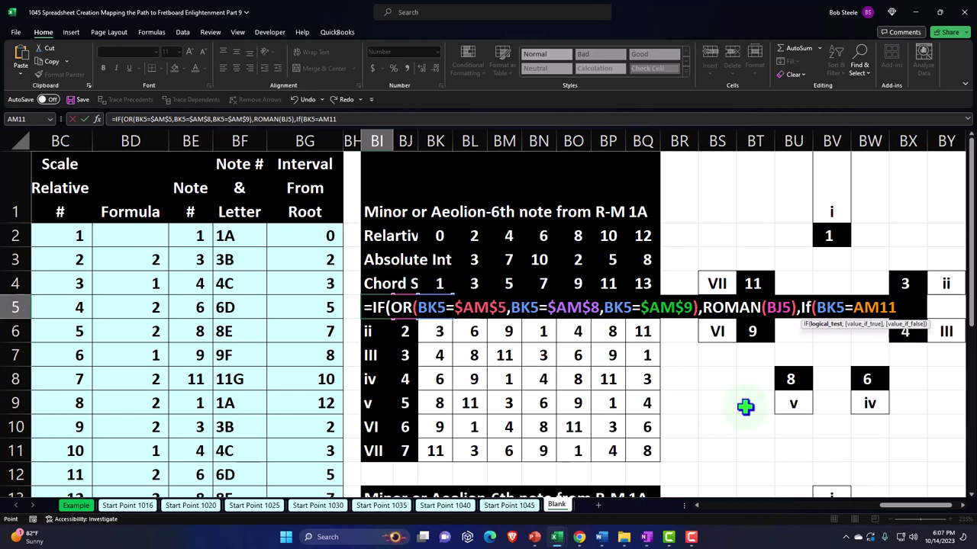
{"action": "type", "text": ","}
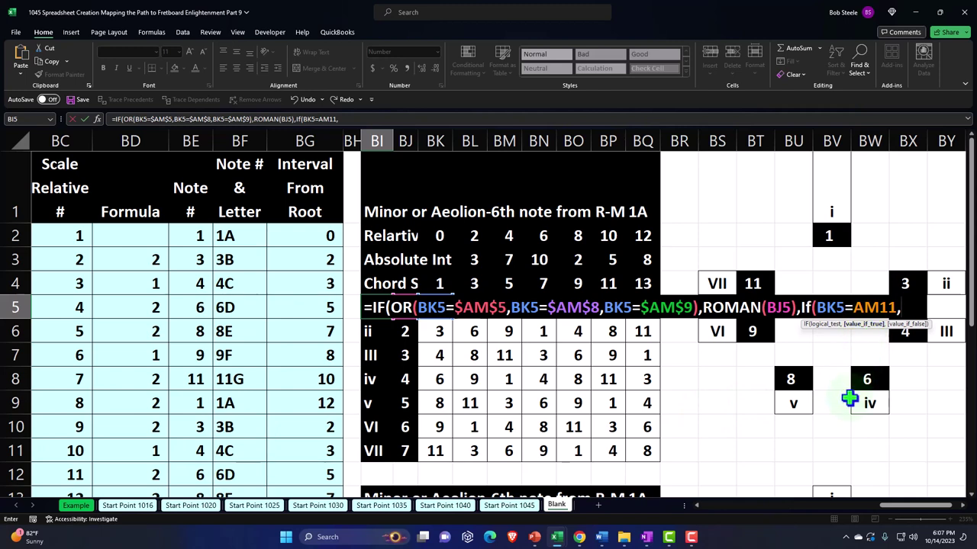
Step: Enter LOWER(ROMAN(BJ5))&"." as the nested IF's value-if-true argument, followed by a comma
{"action": "type", "text": "lower"}
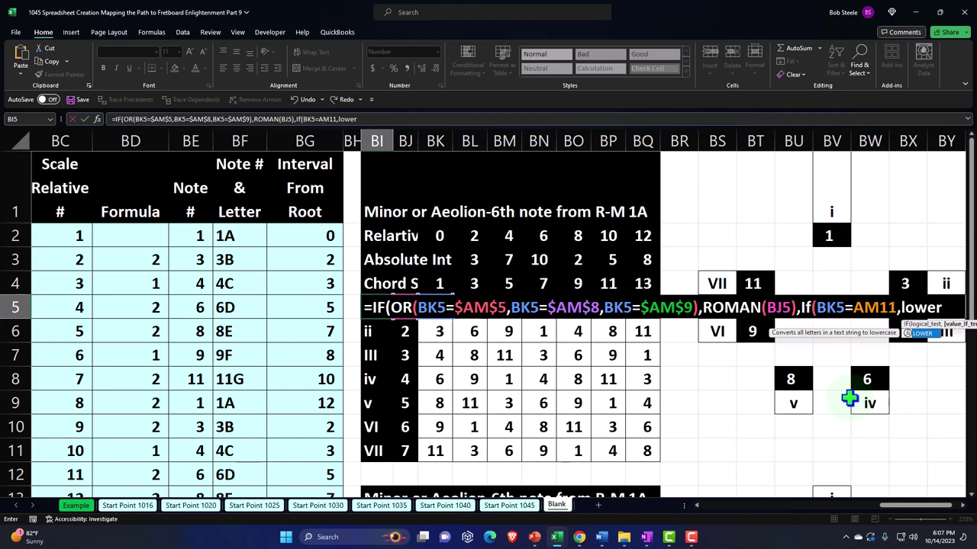
{"action": "key", "text": "Tab"}
{"action": "type", "text": "rom"}
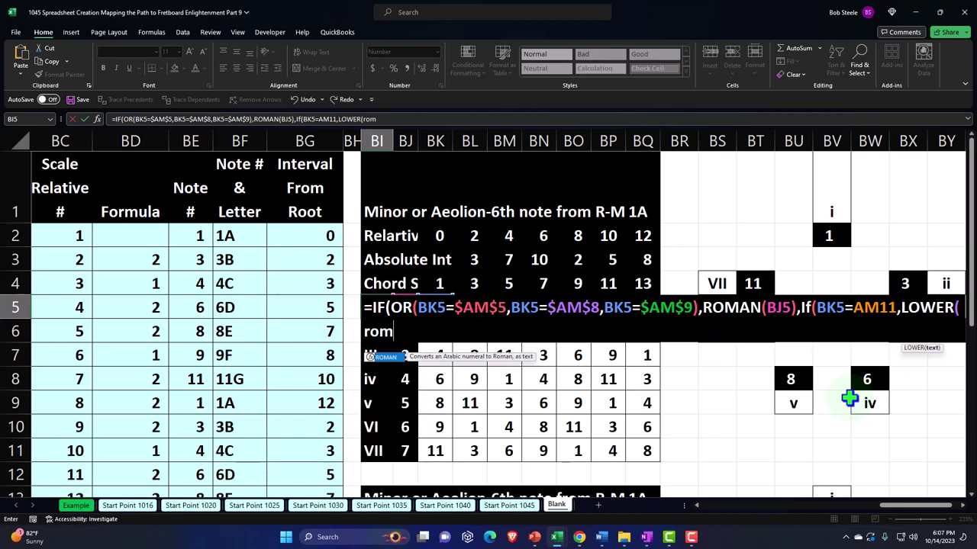
{"action": "key", "text": "Tab"}
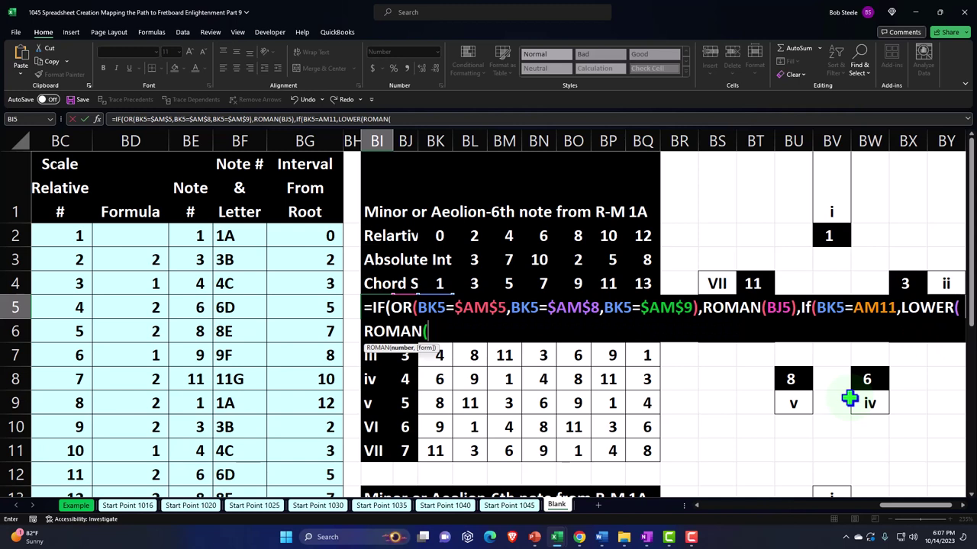
{"action": "left_click", "coordinate": [404, 379]}
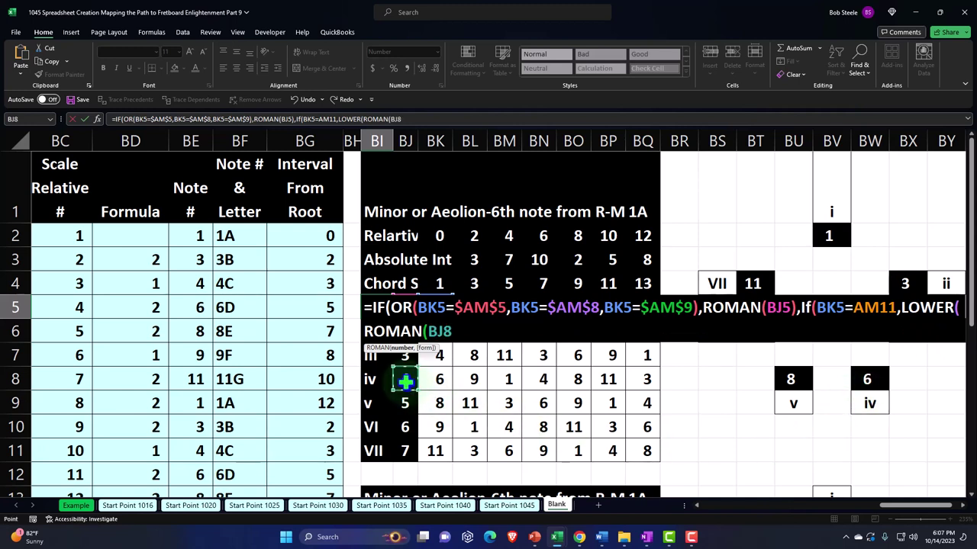
{"action": "key", "text": "Up"}
{"action": "key", "text": "Up"}
{"action": "key", "text": "Up"}
{"action": "key", "text": "Up"}
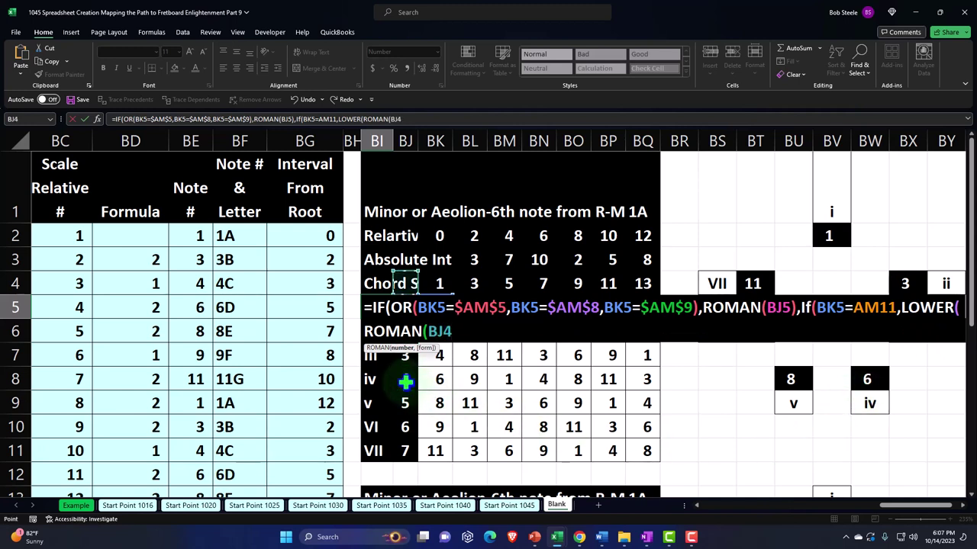
{"action": "key", "text": "Down"}
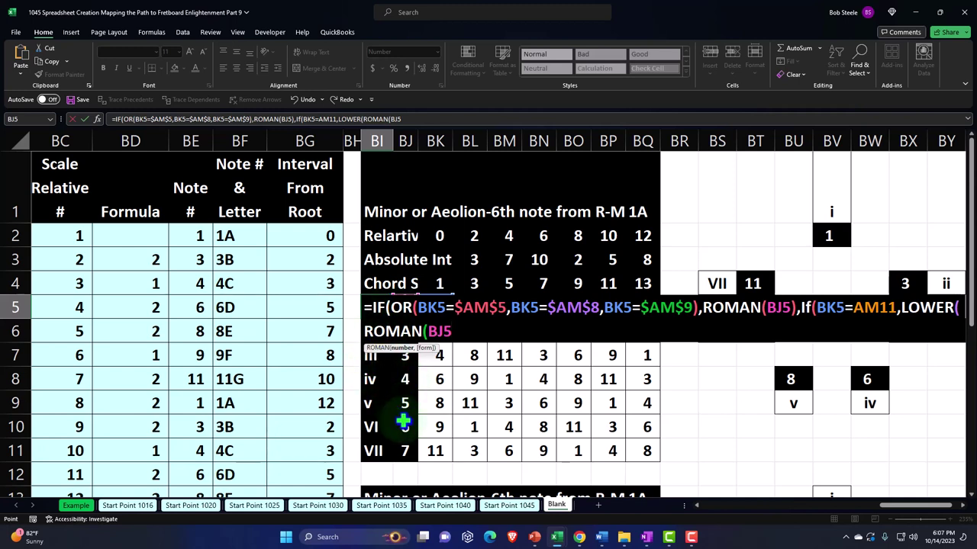
{"action": "type", "text": ")"}
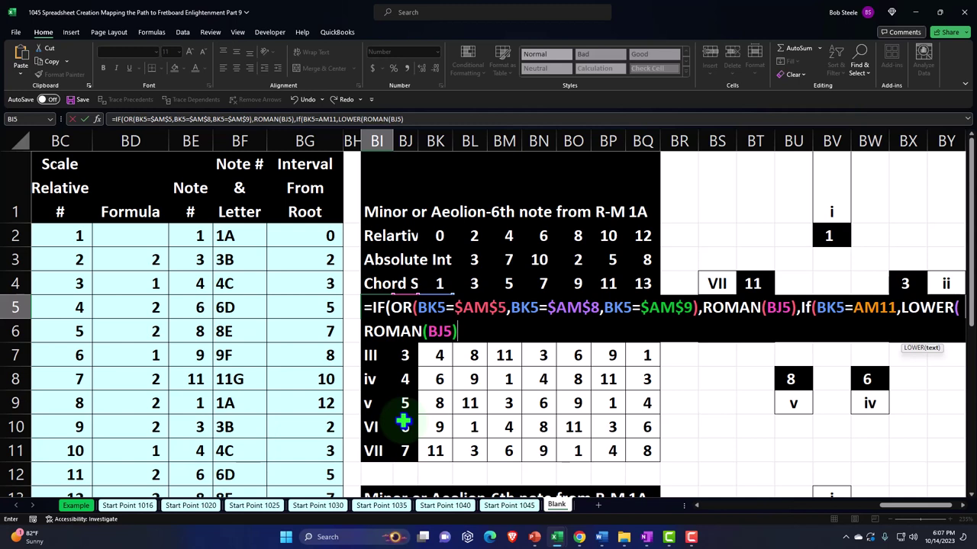
{"action": "type", "text": "&\".\","}
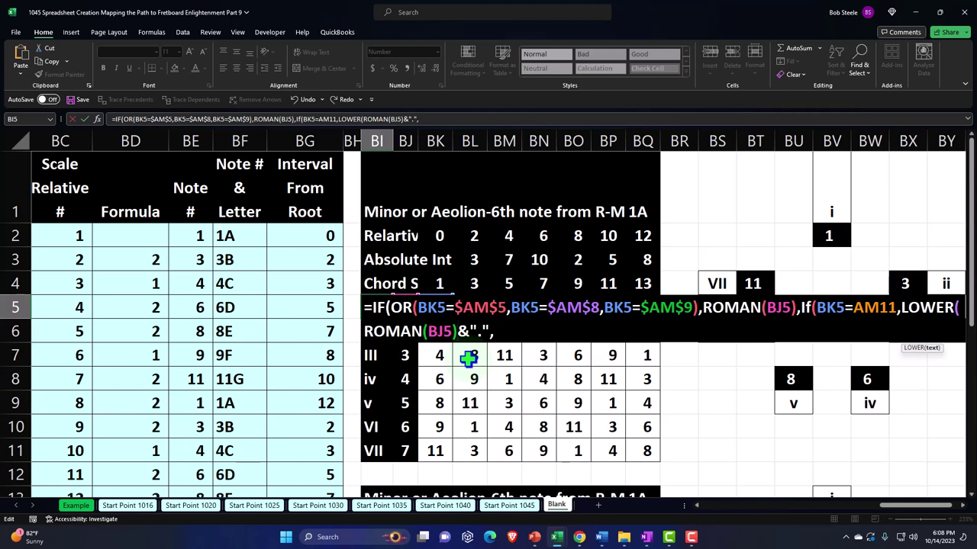
{"action": "type", "text": ")"}
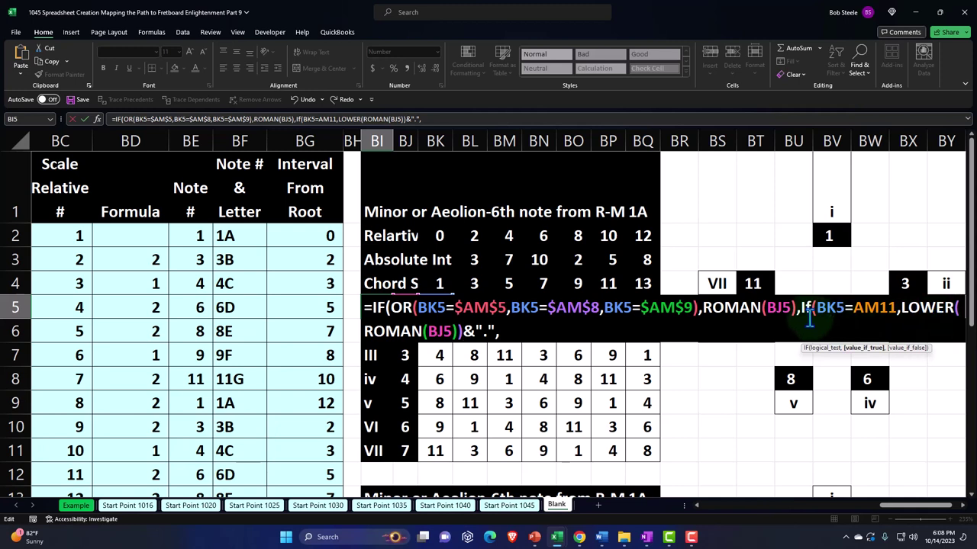
Step: Add LOWER(ROMAN(BJ5)) as the nested IF's value-if-false argument in the BI5 numeral formula
{"action": "left_click", "coordinate": [553, 330]}
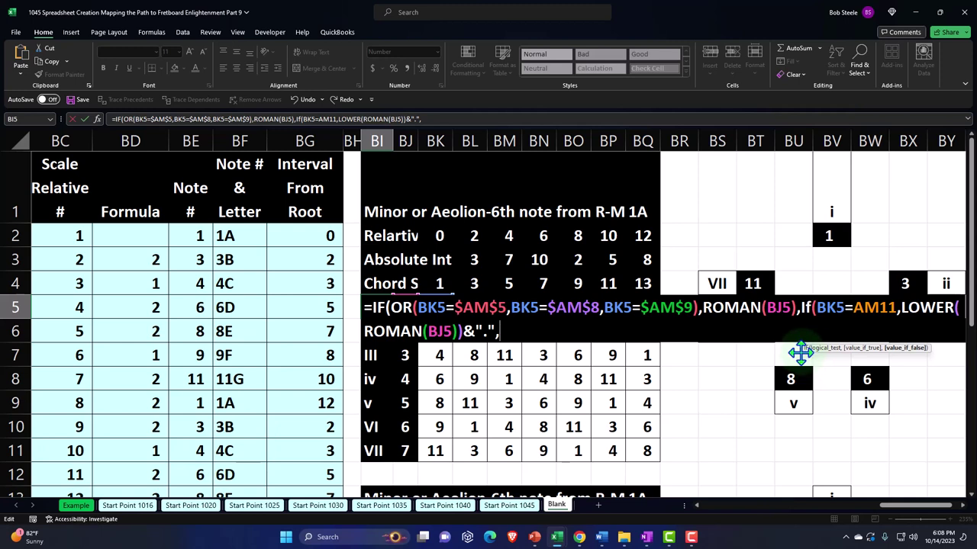
{"action": "left_click_drag", "start_coordinate": [805, 350], "coordinate": [503, 363]}
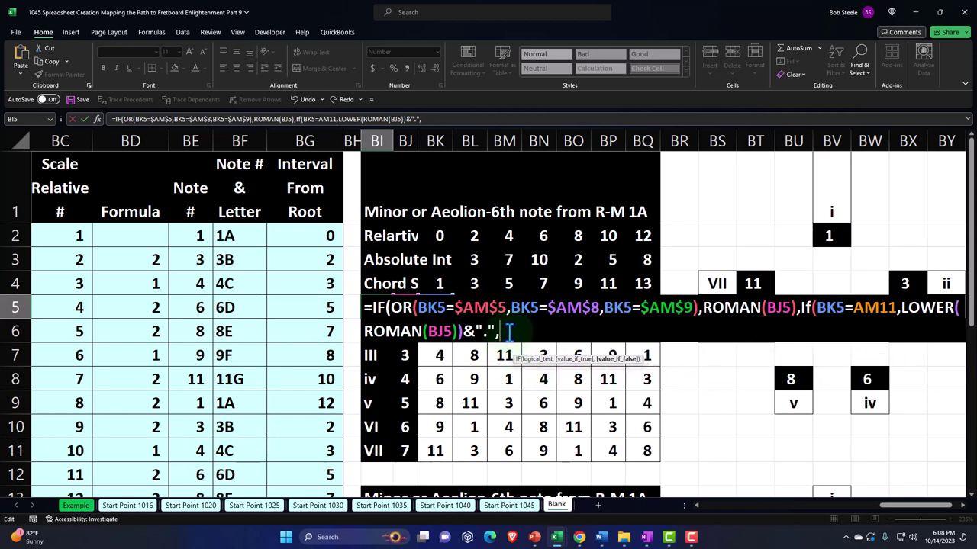
{"action": "type", "text": "lower"}
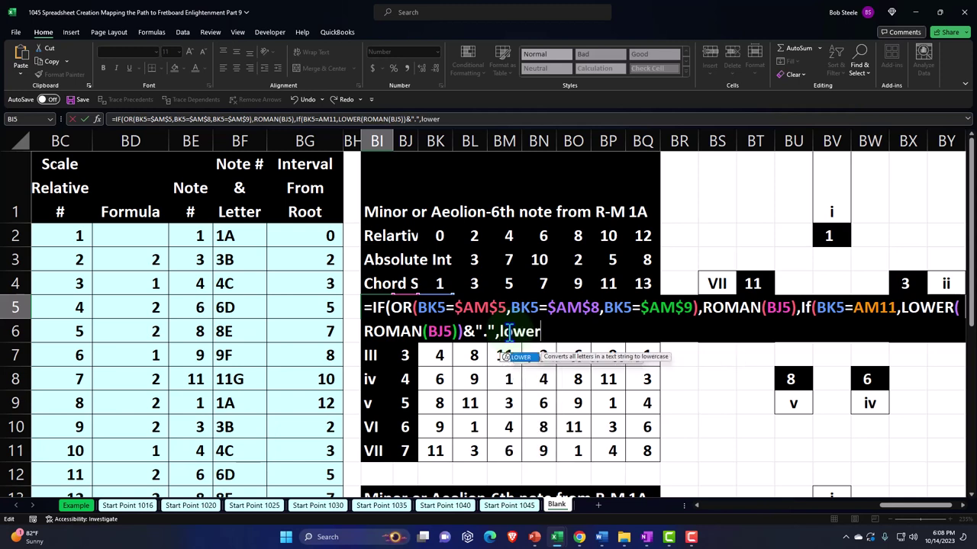
{"action": "key", "text": "Tab"}
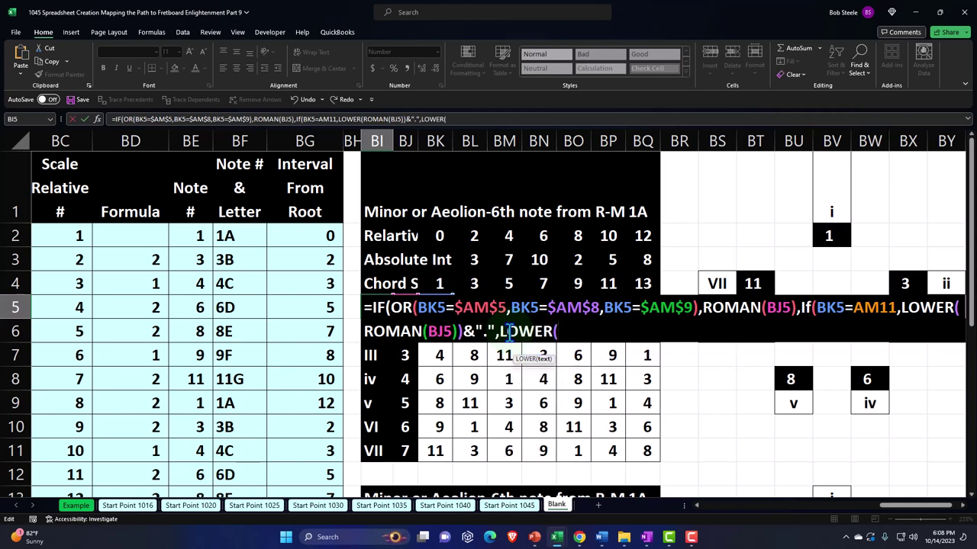
{"action": "type", "text": "rom"}
{"action": "key", "text": "Tab"}
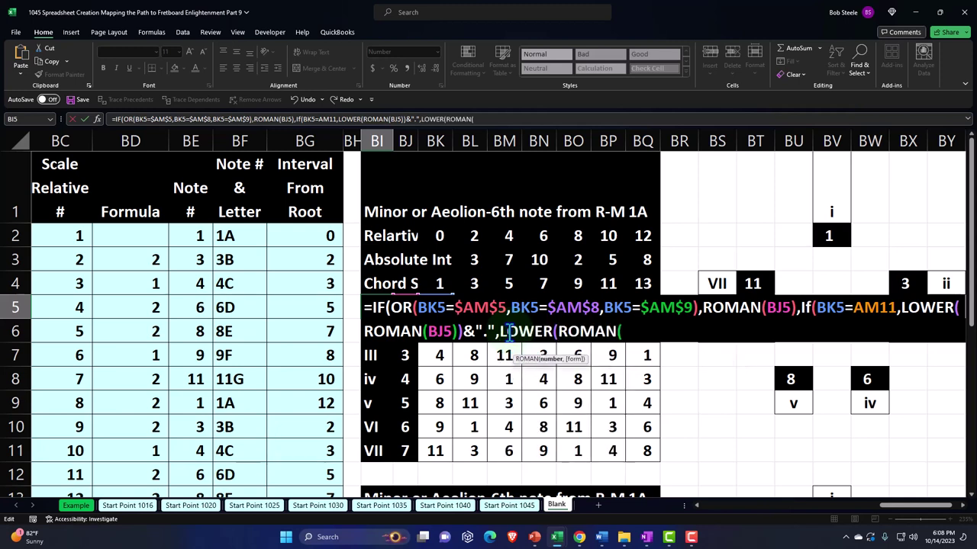
{"action": "left_click", "coordinate": [399, 356]}
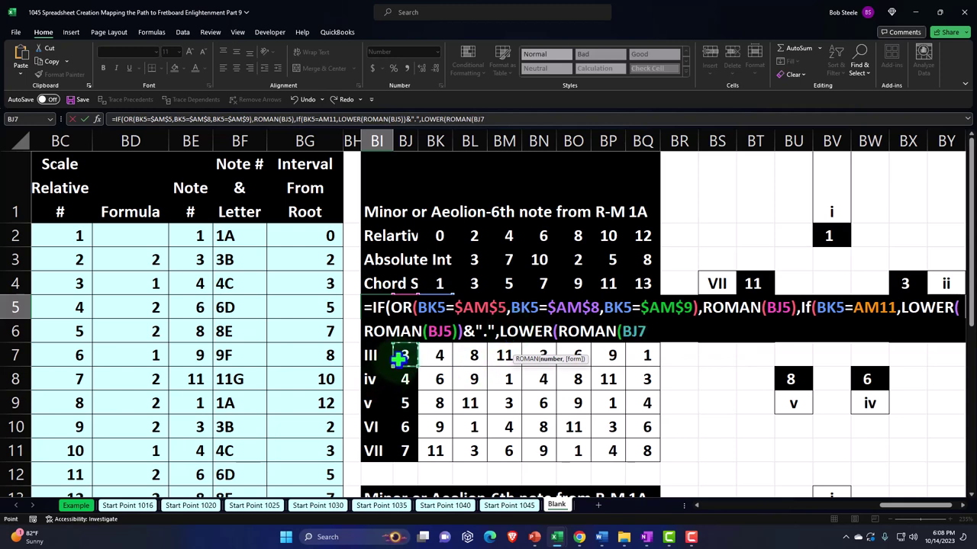
{"action": "key", "text": "Up"}
{"action": "key", "text": "Up"}
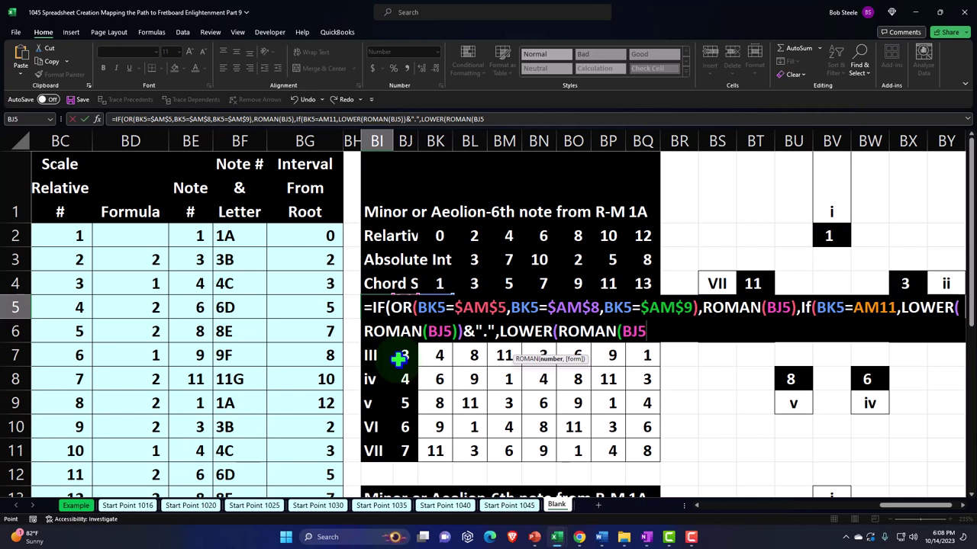
{"action": "type", "text": ")"}
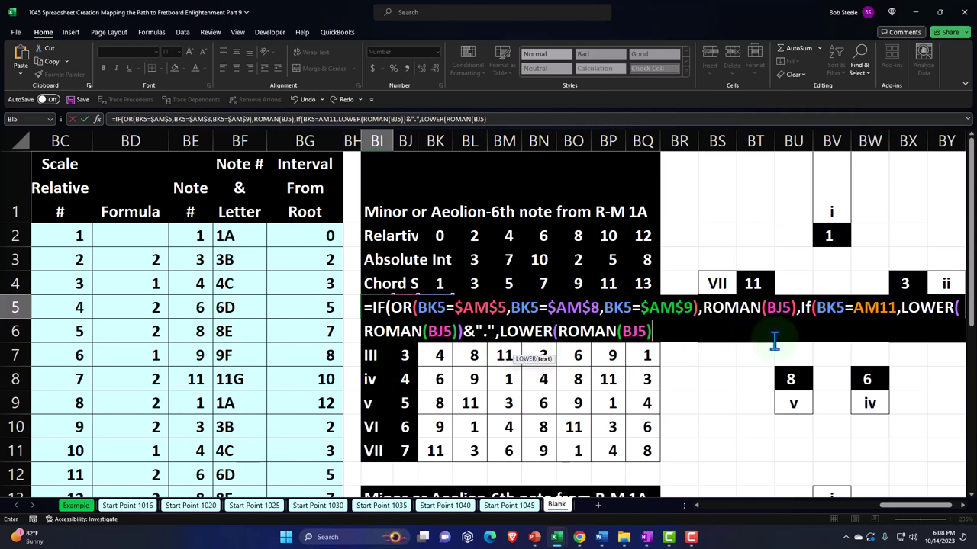
Step: Make the nested IF's AM11 reference absolute as $AM$11 and complete the BI5 formula
{"action": "left_click", "coordinate": [872, 307]}
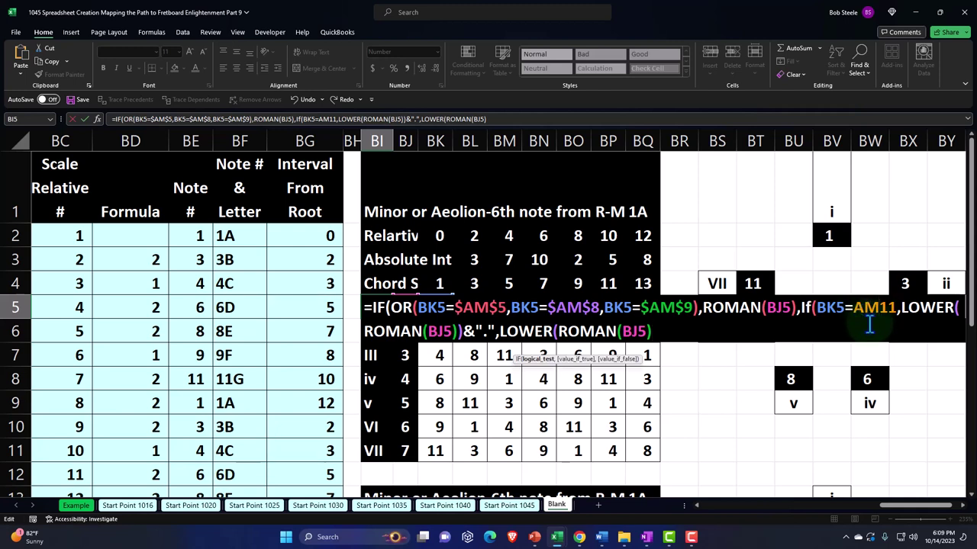
{"action": "key", "text": "F4"}
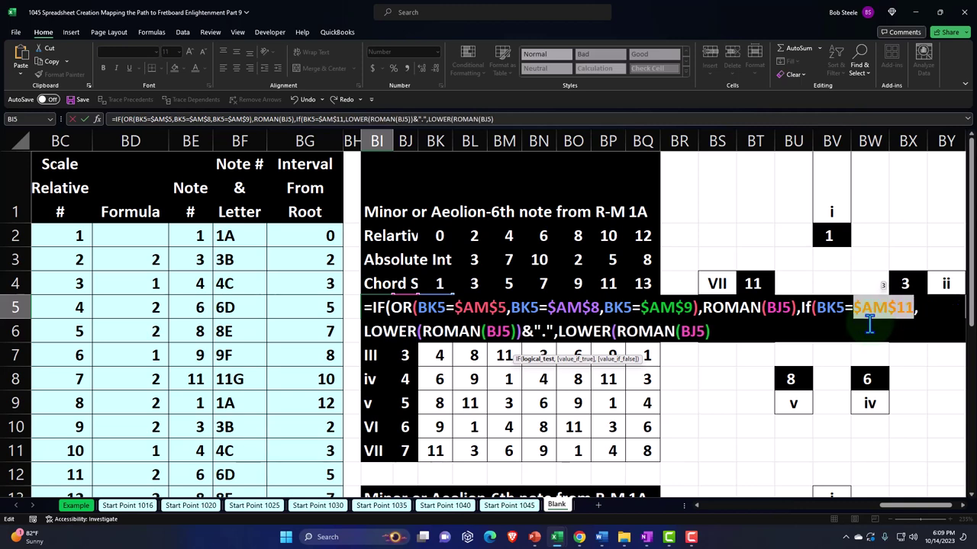
{"action": "key", "text": "Return"}
{"action": "key", "text": "Escape"}
{"action": "key", "text": "Down"}
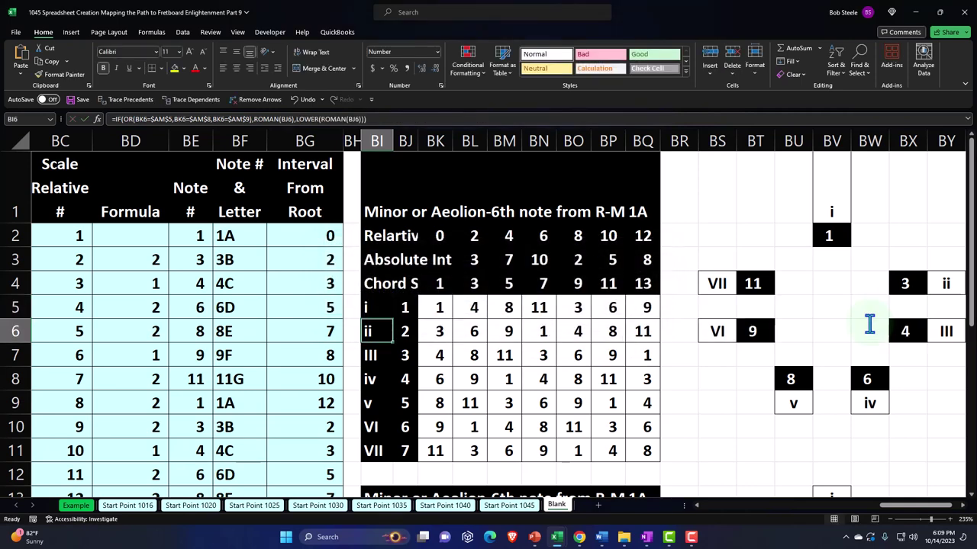
Step: Fill the BI5 numeral formula down through BI11 in the Minor table
{"action": "left_click", "coordinate": [378, 308]}
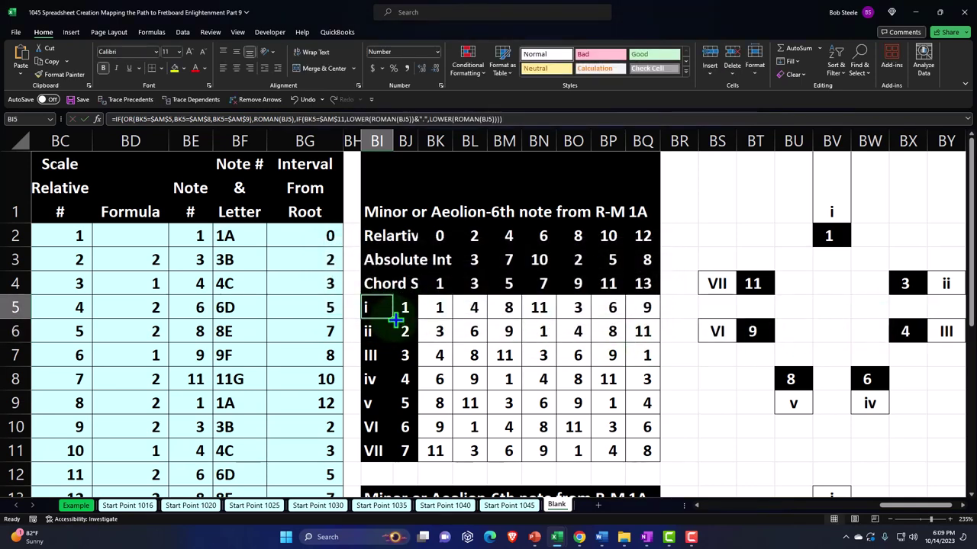
{"action": "left_click_drag", "start_coordinate": [396, 321], "coordinate": [390, 457]}
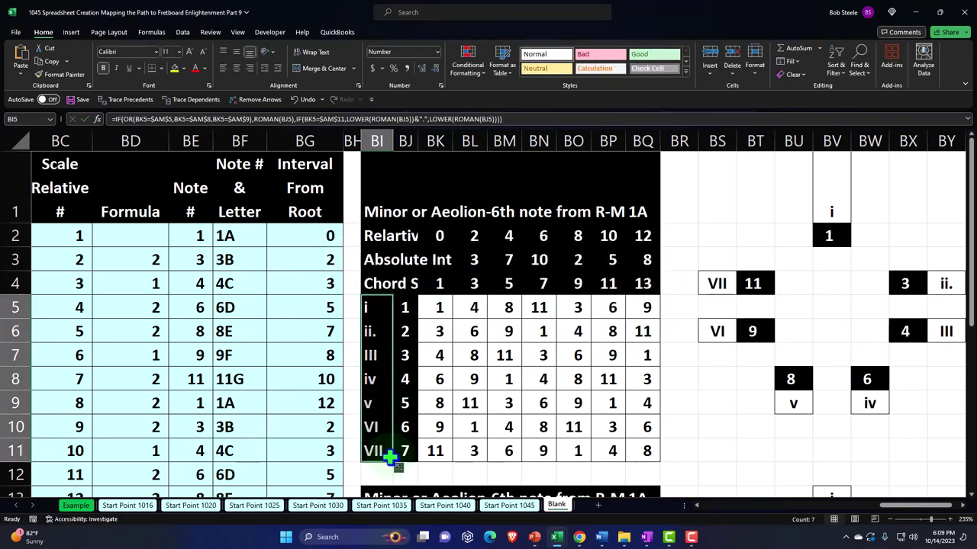
{"action": "left_click", "coordinate": [375, 330]}
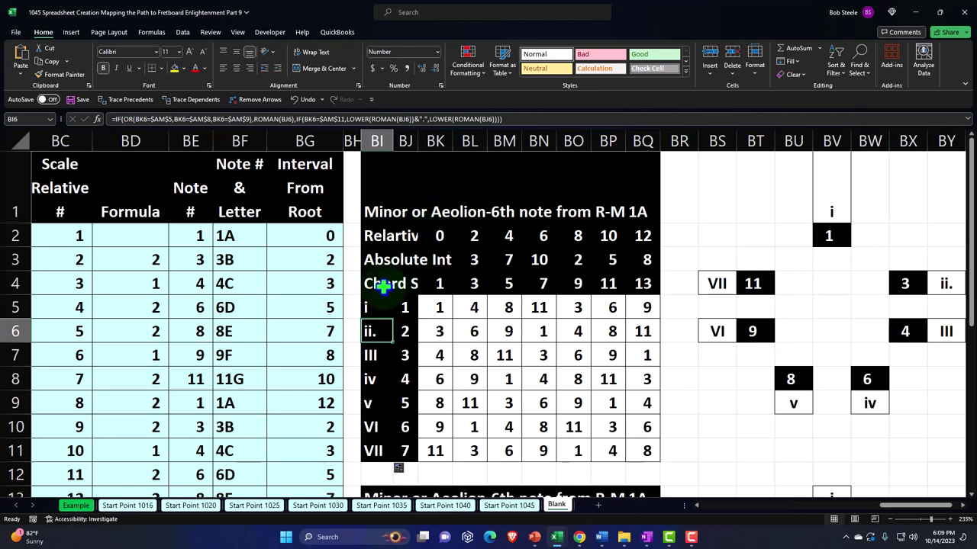
Step: Examine the Minor table's numeral formula in BI5, the note lookup in BK5 and the numeral links in the lettered table below
{"action": "left_click", "coordinate": [371, 307]}
{"action": "double_click", "coordinate": [372, 307]}
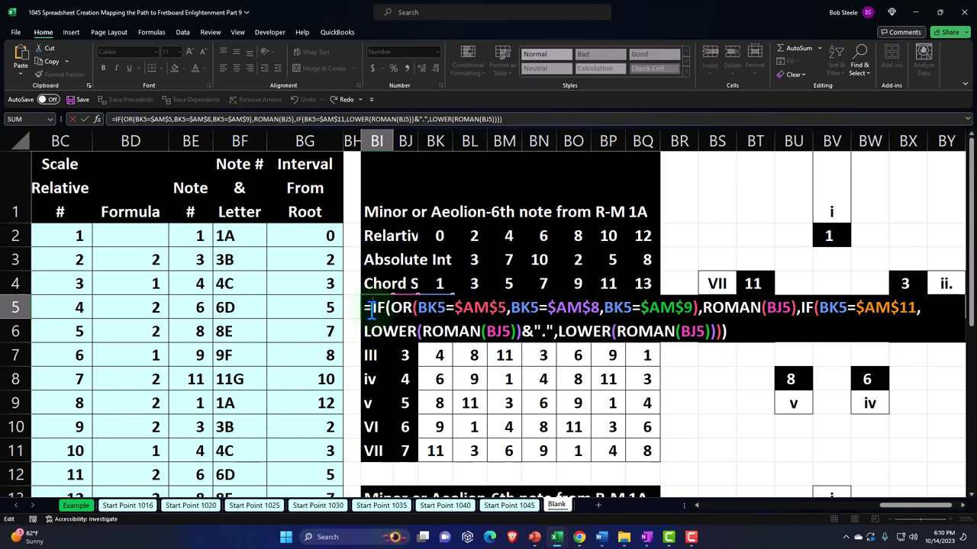
{"action": "key", "text": "Return"}
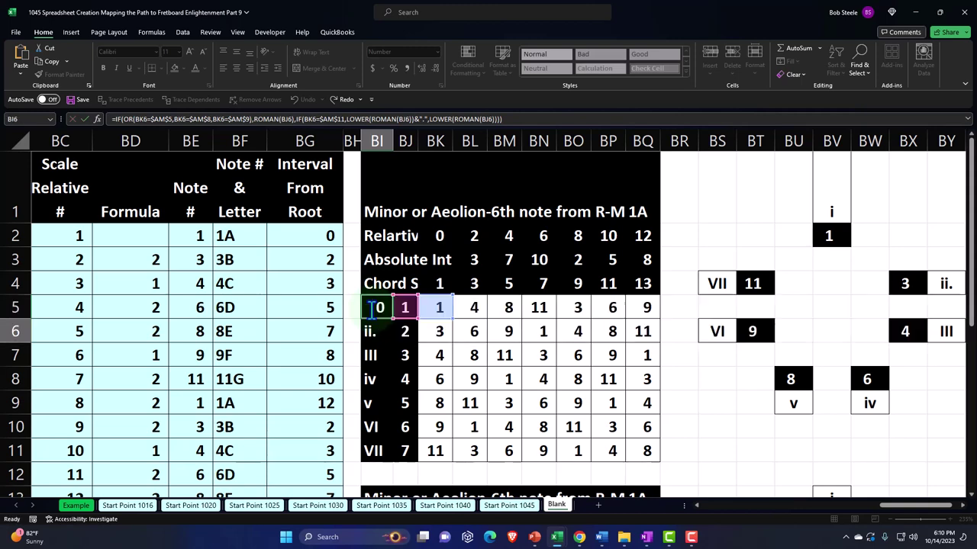
{"action": "double_click", "coordinate": [437, 307]}
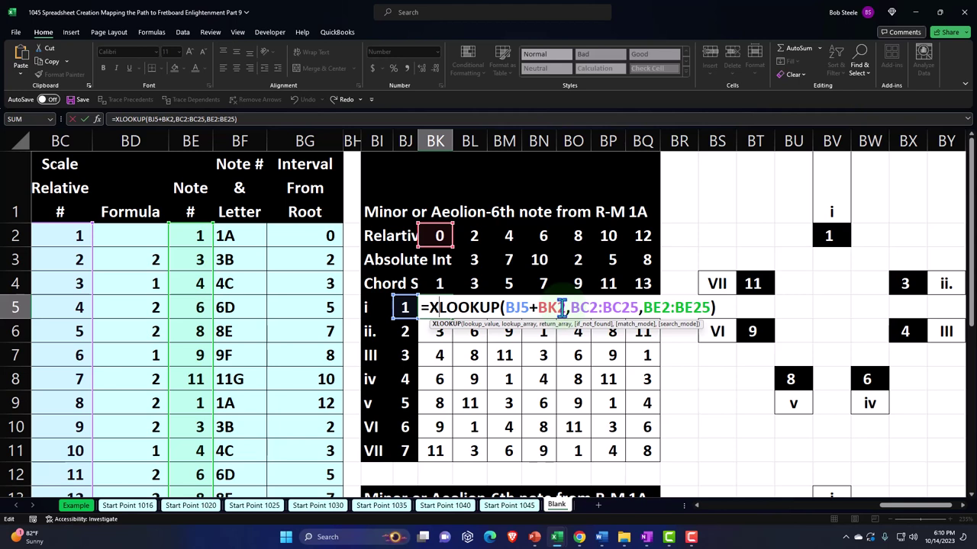
{"action": "key", "text": "Return"}
{"action": "left_click", "coordinate": [648, 448]}
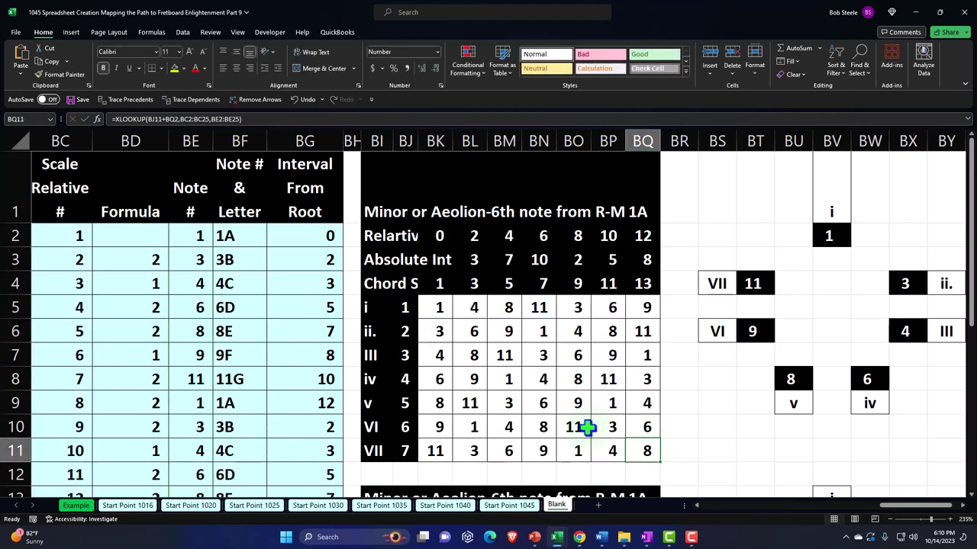
{"action": "double_click", "coordinate": [439, 309]}
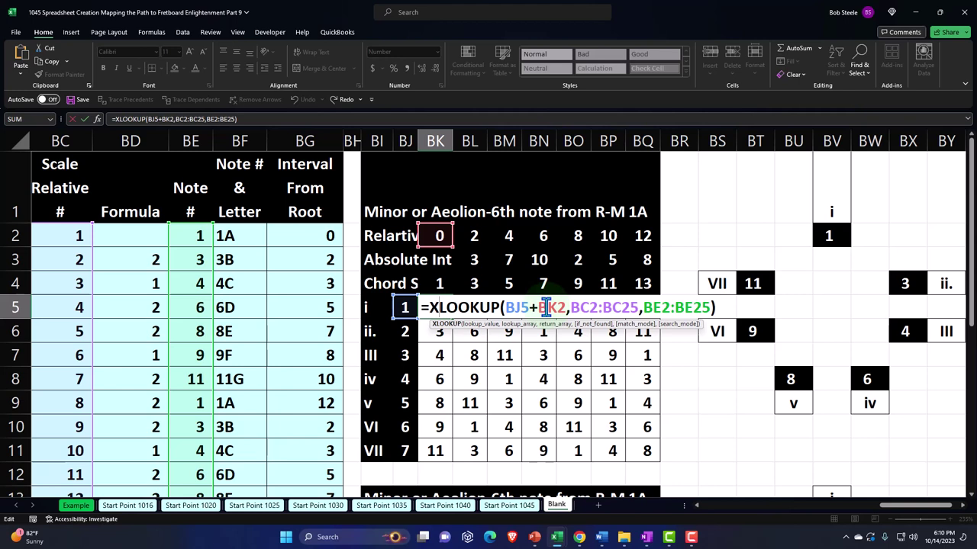
{"action": "key", "text": "Return"}
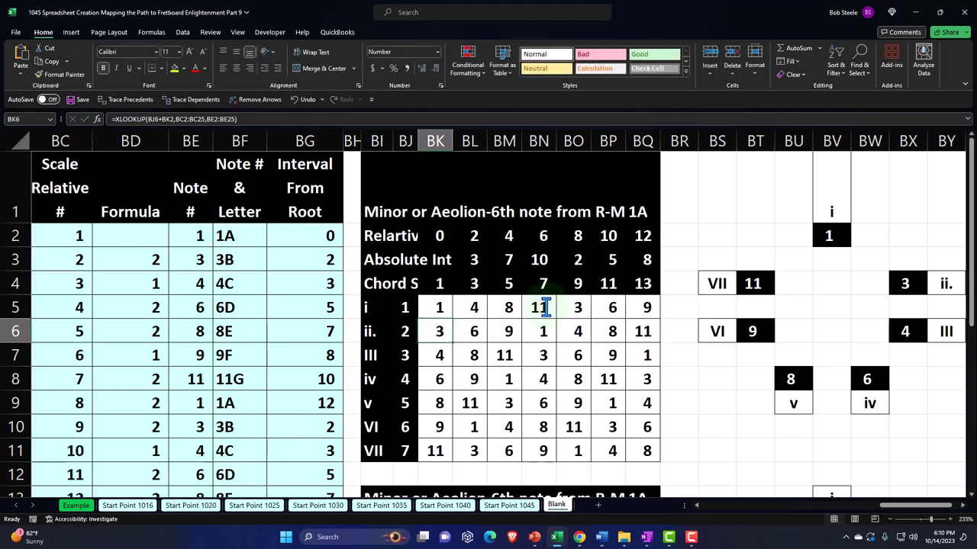
{"action": "left_click", "coordinate": [376, 307]}
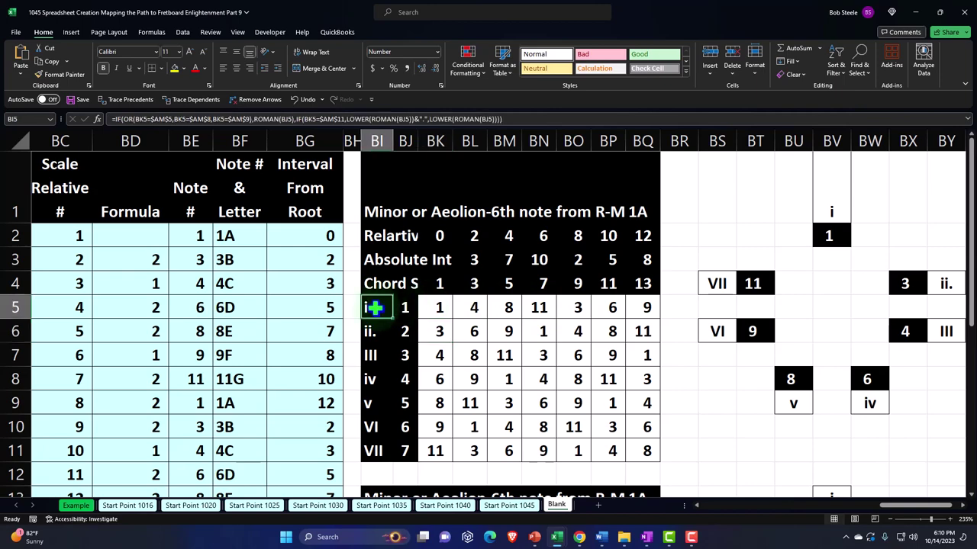
{"action": "scroll", "coordinate": [375, 307], "scroll_direction": "down", "scroll_amount": 4}
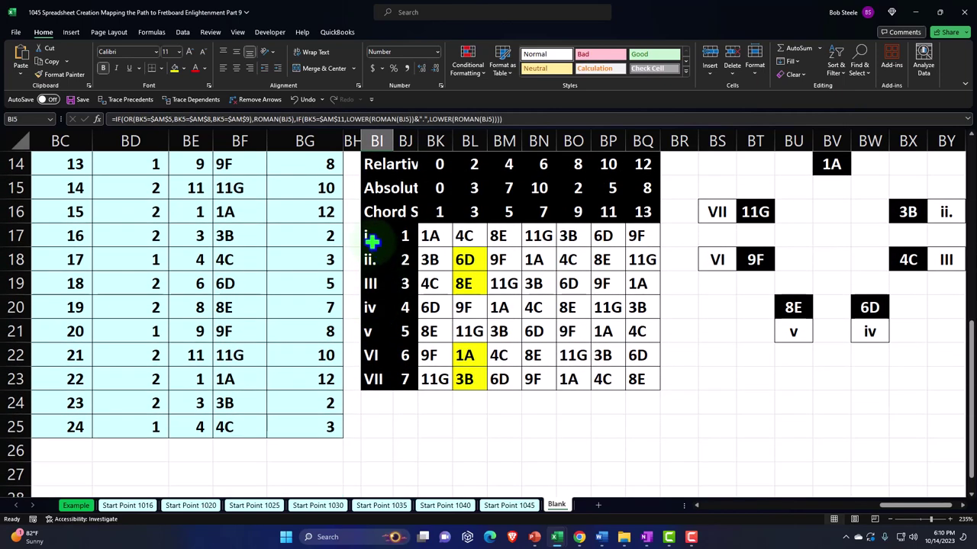
{"action": "double_click", "coordinate": [372, 241]}
{"action": "key", "text": "Return"}
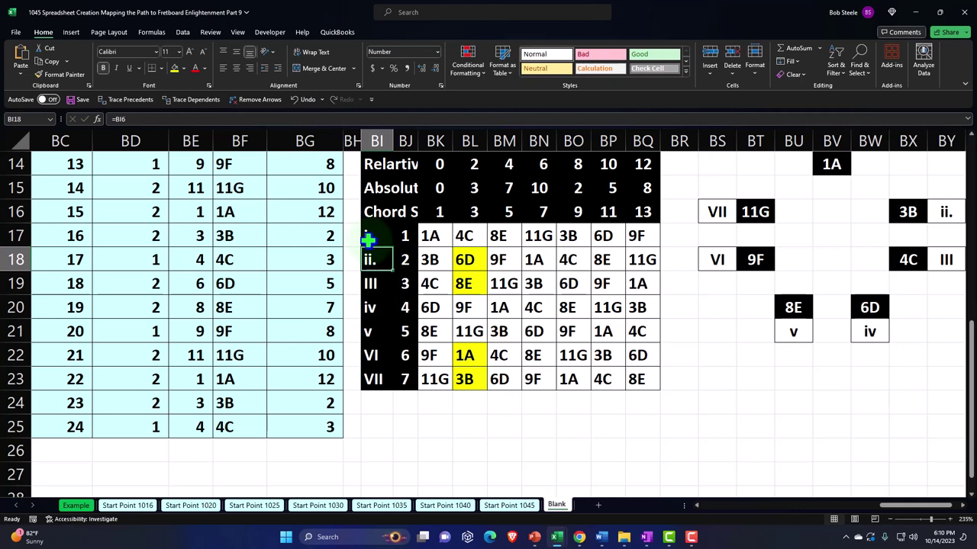
{"action": "scroll", "coordinate": [368, 241], "scroll_direction": "up", "scroll_amount": 3}
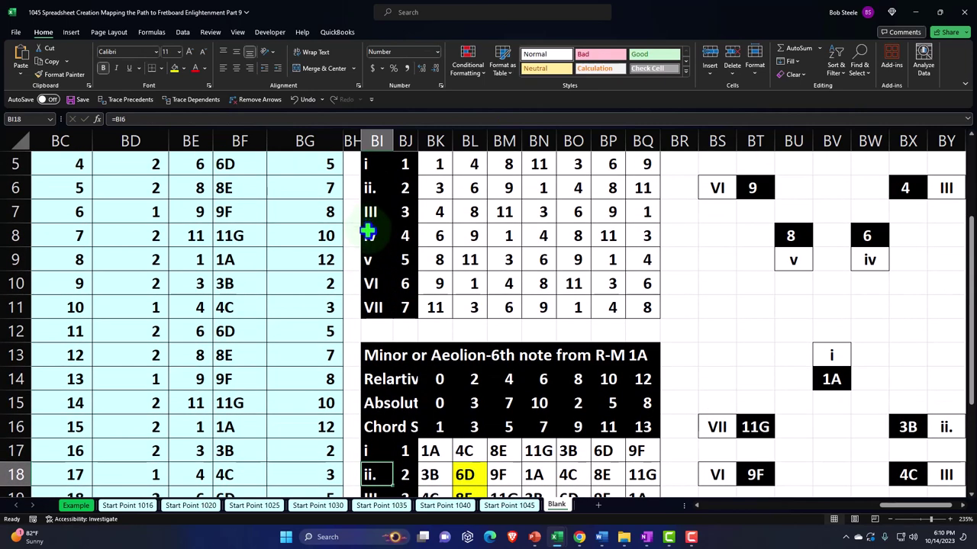
{"action": "scroll", "coordinate": [384, 285], "scroll_direction": "up", "scroll_amount": 2}
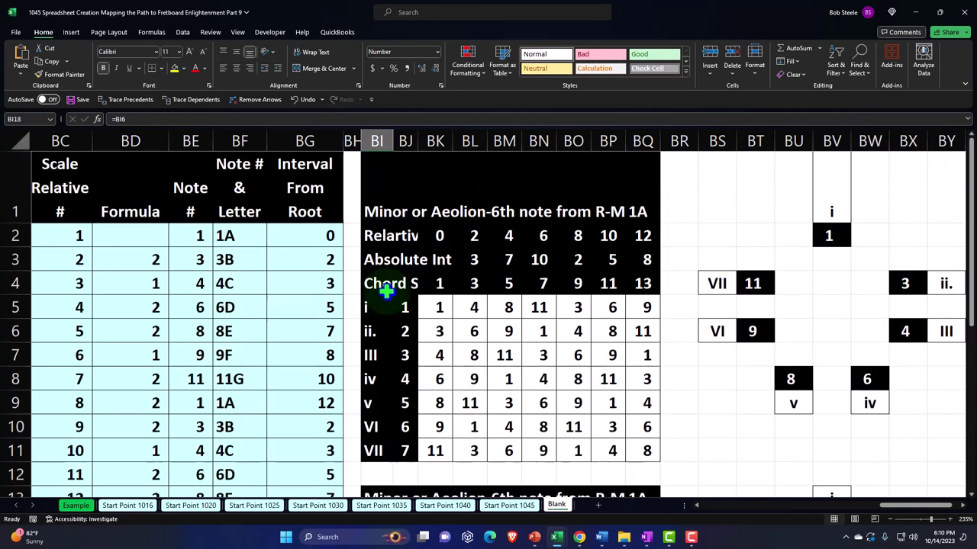
Step: Inspect the Minor chord circle beside the numbered table and the link behind its topmost numeral
{"action": "left_click", "coordinate": [795, 220]}
{"action": "key", "text": "Right"}
{"action": "key", "text": "Right"}
{"action": "key", "text": "Right"}
{"action": "key", "text": "Right"}
{"action": "key", "text": "Right"}
{"action": "key", "text": "Right"}
{"action": "key", "text": "Right"}
{"action": "key", "text": "Right"}
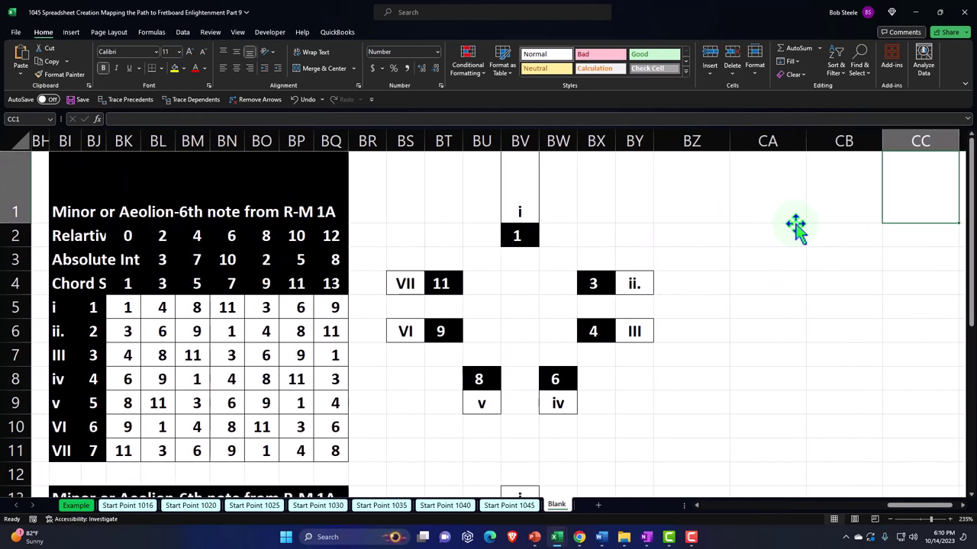
{"action": "left_click", "coordinate": [521, 209]}
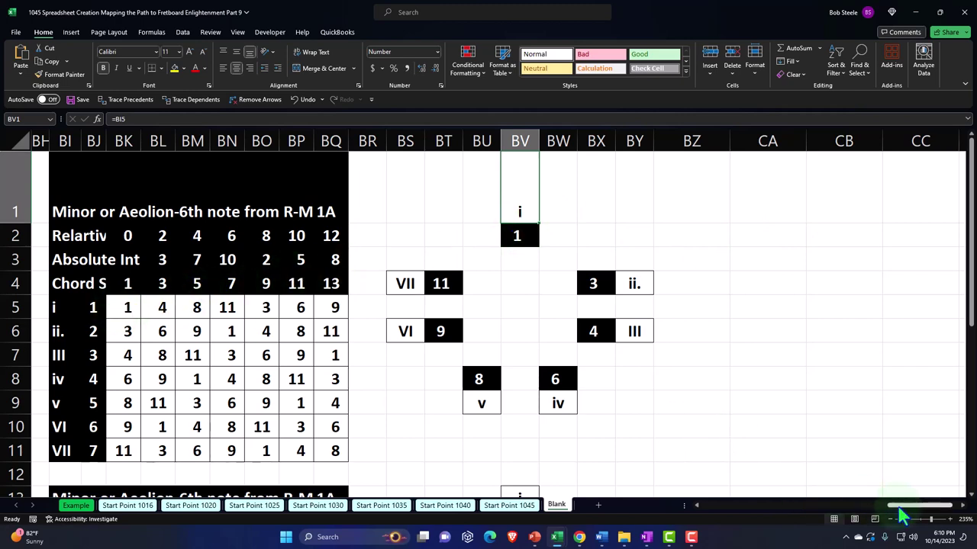
Step: Review the first notes in the lettered Major/Ionian table and the note and numeral links in its chord circle
{"action": "left_click_drag", "start_coordinate": [905, 505], "coordinate": [831, 518]}
{"action": "scroll", "coordinate": [736, 425], "scroll_direction": "left", "scroll_amount": 2}
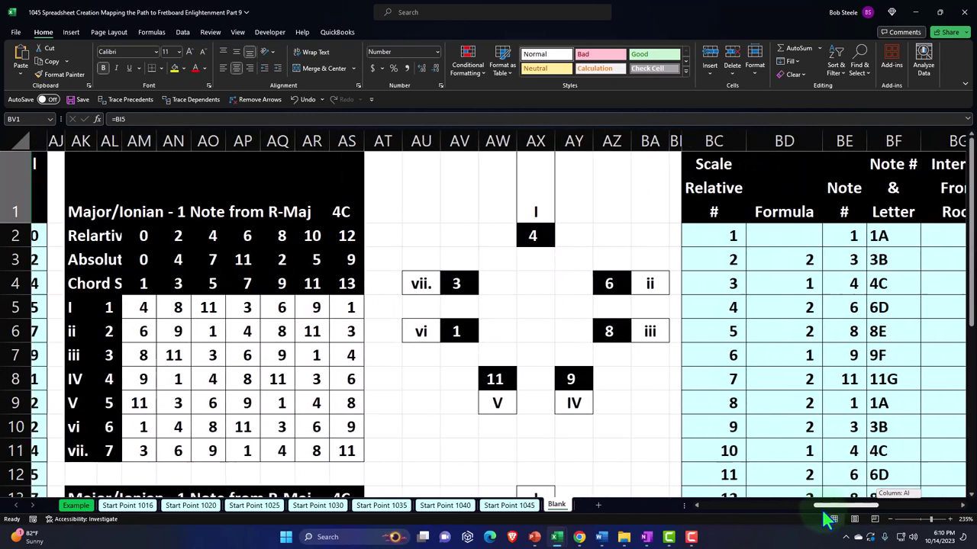
{"action": "scroll", "coordinate": [736, 426], "scroll_direction": "down", "scroll_amount": 3}
{"action": "scroll", "coordinate": [736, 426], "scroll_direction": "down", "scroll_amount": 1}
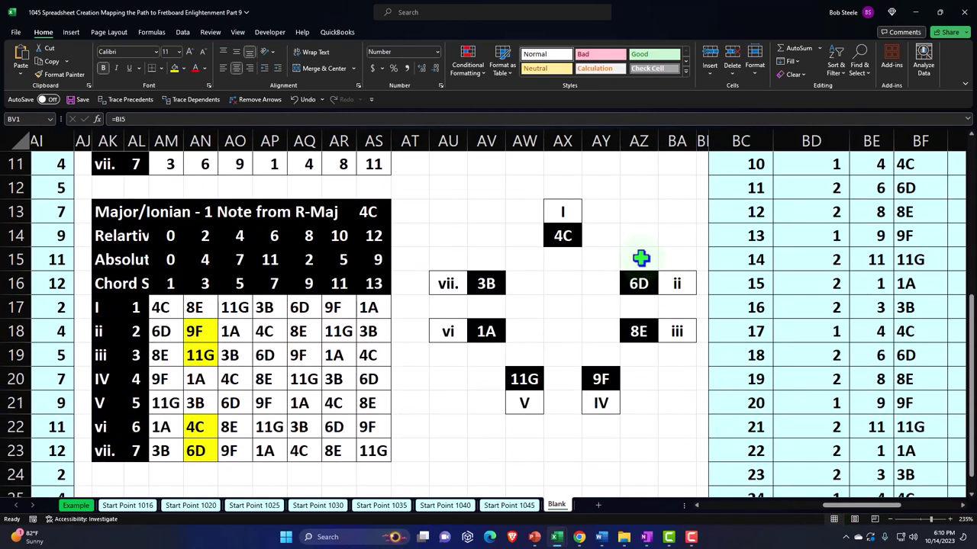
{"action": "left_click", "coordinate": [567, 234]}
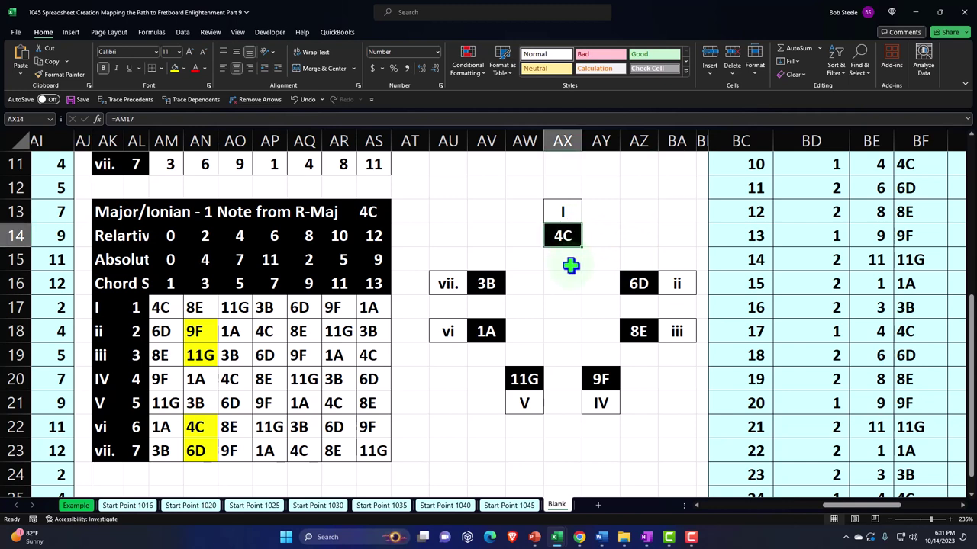
{"action": "left_click", "coordinate": [169, 306]}
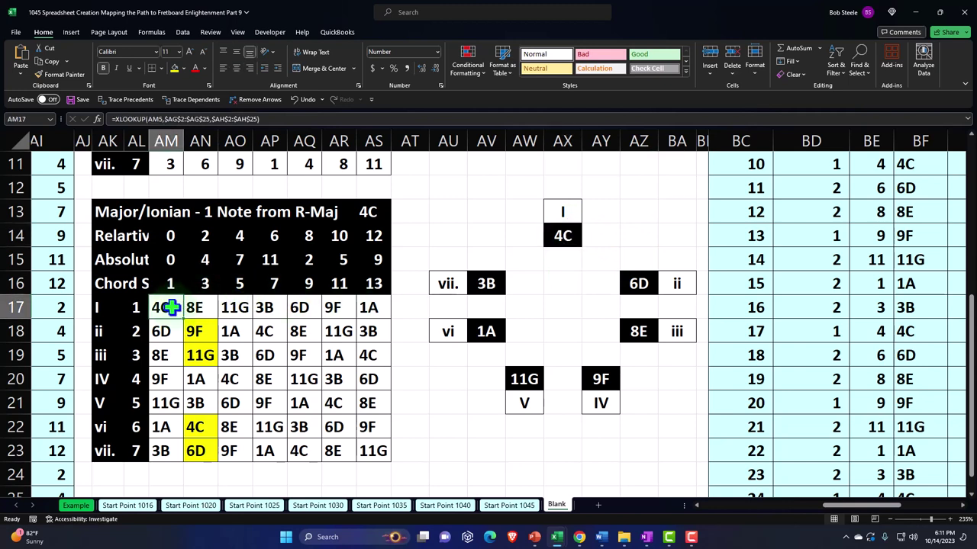
{"action": "key", "text": "Down"}
{"action": "key", "text": "Down"}
{"action": "key", "text": "Down"}
{"action": "key", "text": "Down"}
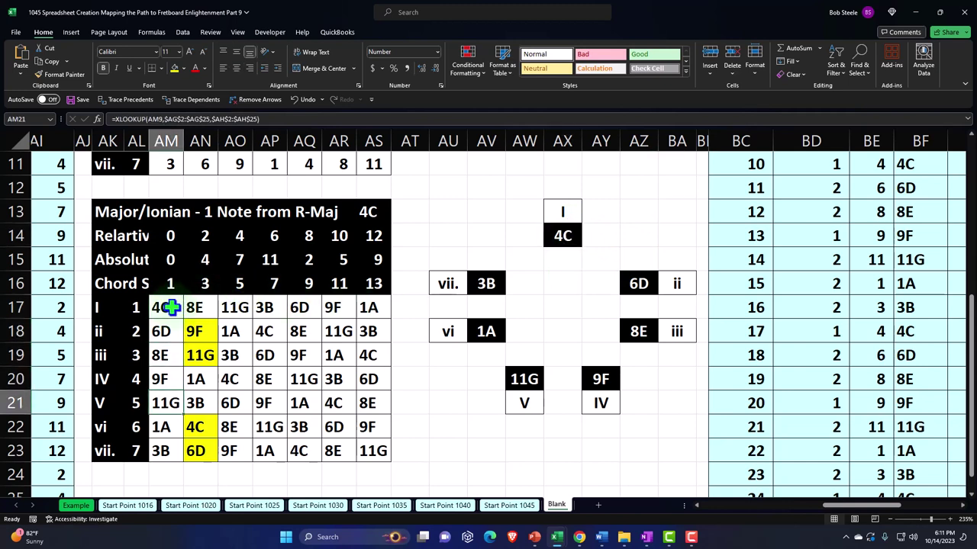
{"action": "key", "text": "Down"}
{"action": "key", "text": "Down"}
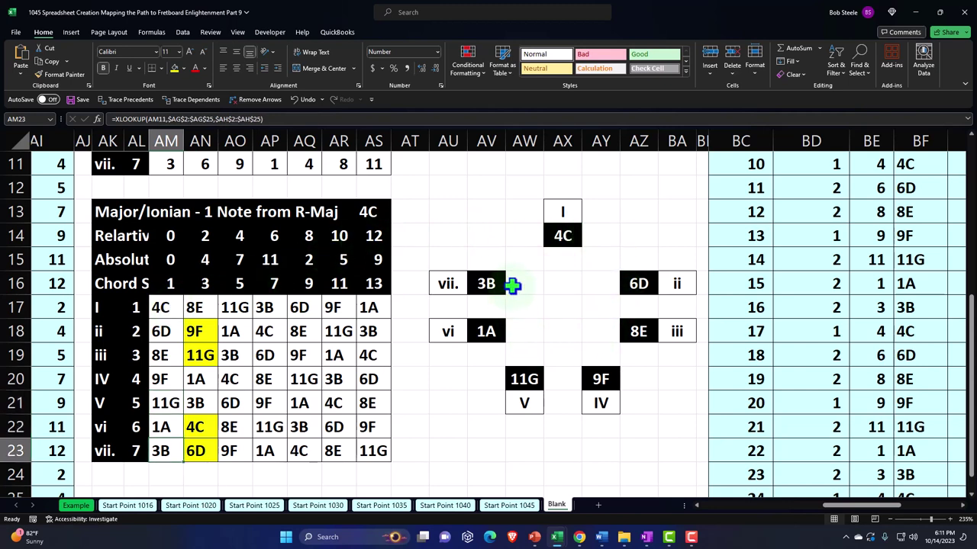
{"action": "left_click", "coordinate": [562, 210]}
{"action": "left_click", "coordinate": [679, 284]}
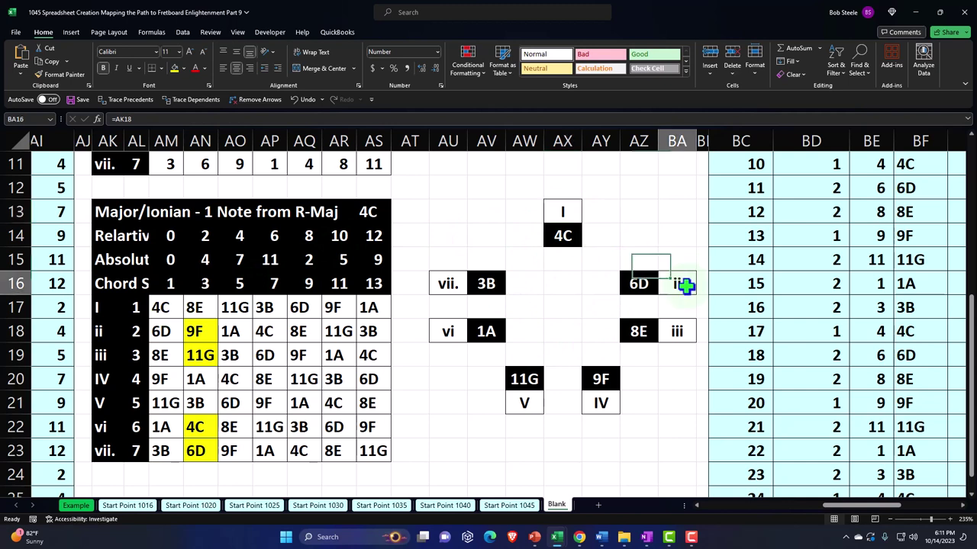
{"action": "left_click", "coordinate": [680, 330]}
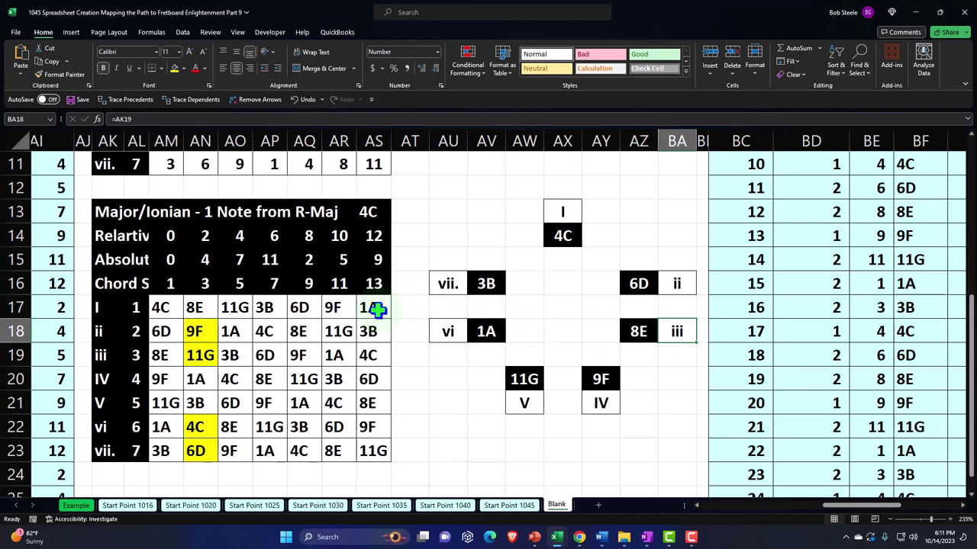
Step: Inspect the lettered Minor/Aeolian chord circle's links for the topmost note and numeral and for the second and third numerals
{"action": "scroll", "coordinate": [534, 374], "scroll_direction": "up", "scroll_amount": 4}
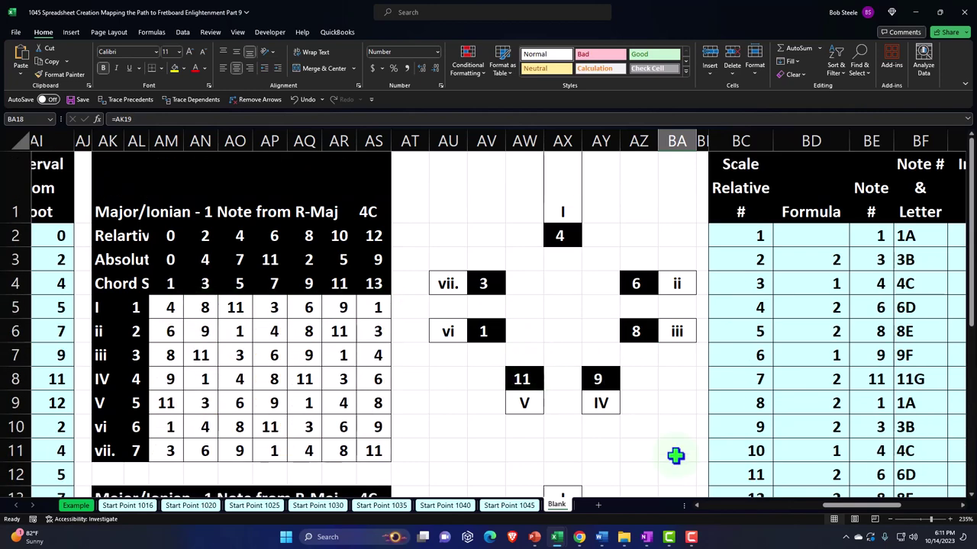
{"action": "left_click_drag", "start_coordinate": [862, 505], "coordinate": [911, 506]}
{"action": "scroll", "coordinate": [868, 389], "scroll_direction": "down", "scroll_amount": 2}
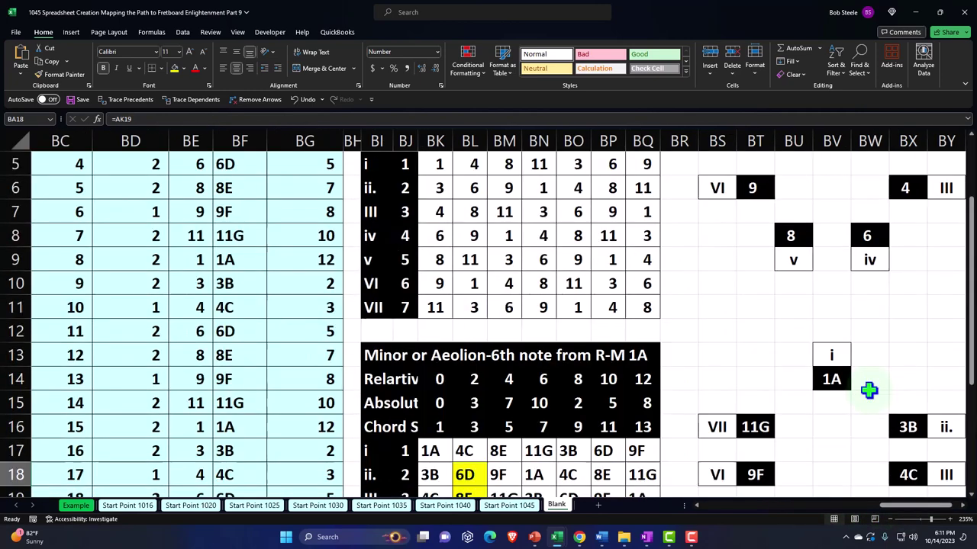
{"action": "scroll", "coordinate": [868, 390], "scroll_direction": "down", "scroll_amount": 2}
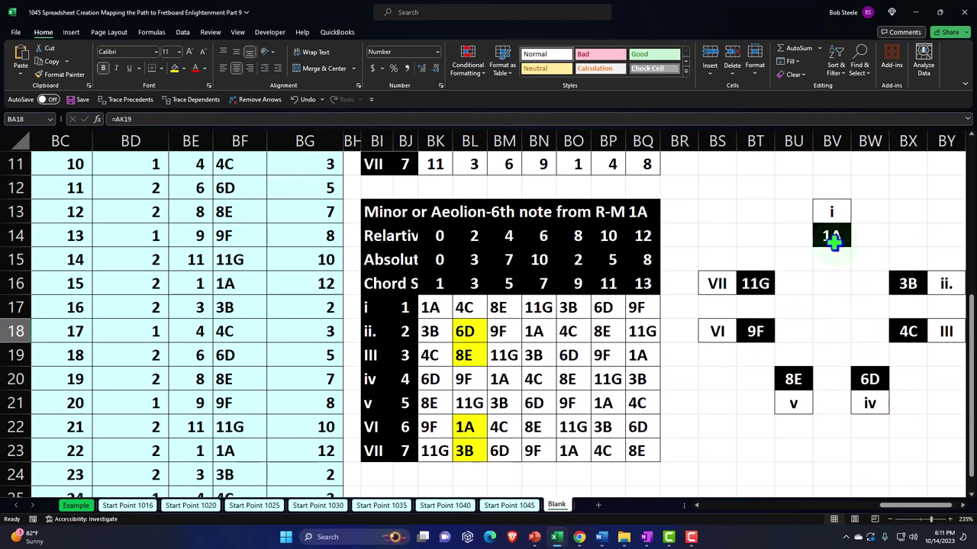
{"action": "left_click", "coordinate": [832, 238]}
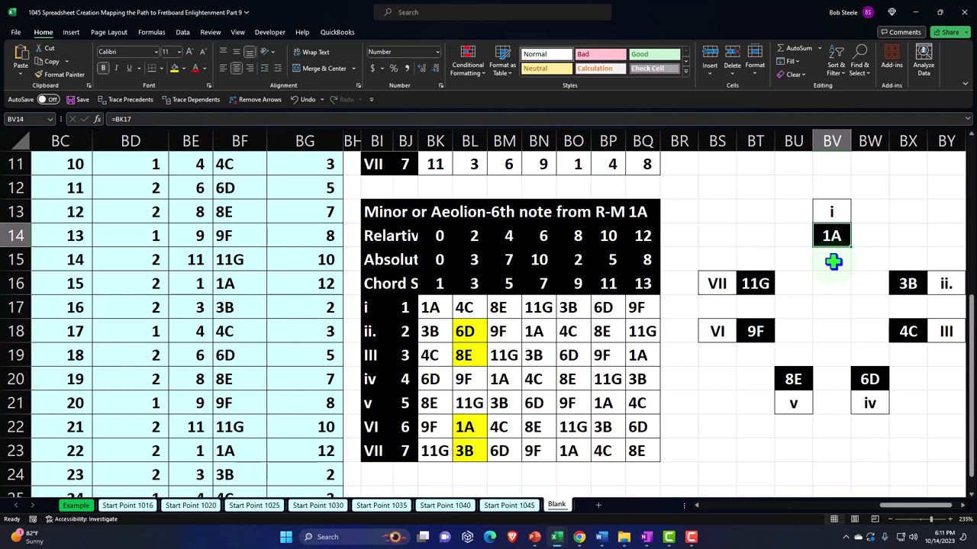
{"action": "left_click", "coordinate": [833, 214]}
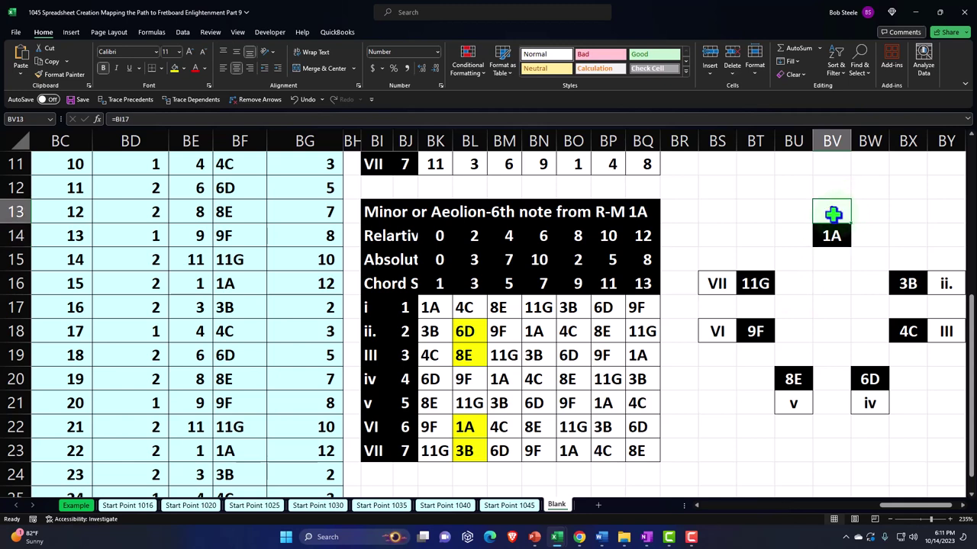
{"action": "key", "text": "Down"}
{"action": "key", "text": "Down"}
{"action": "key", "text": "Down"}
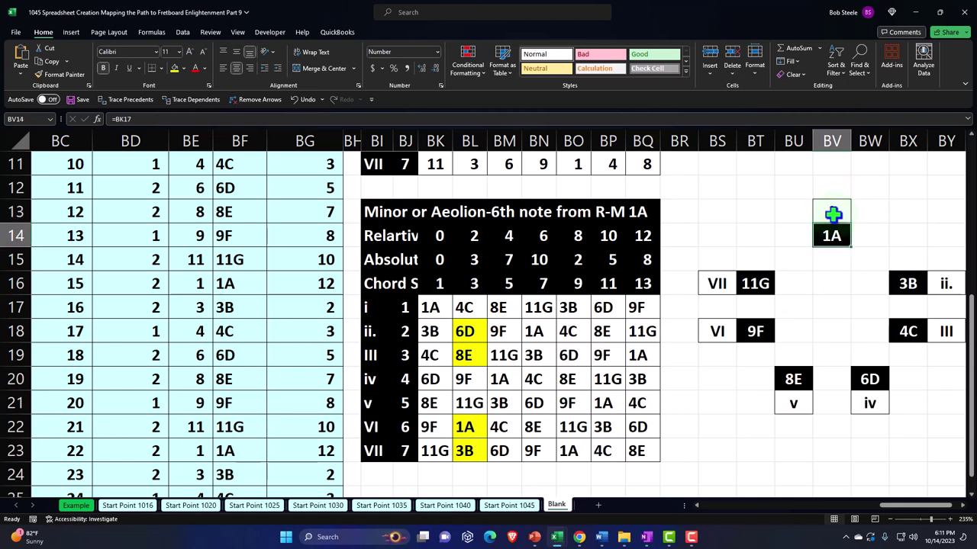
{"action": "key", "text": "Right"}
{"action": "key", "text": "Right"}
{"action": "key", "text": "Right"}
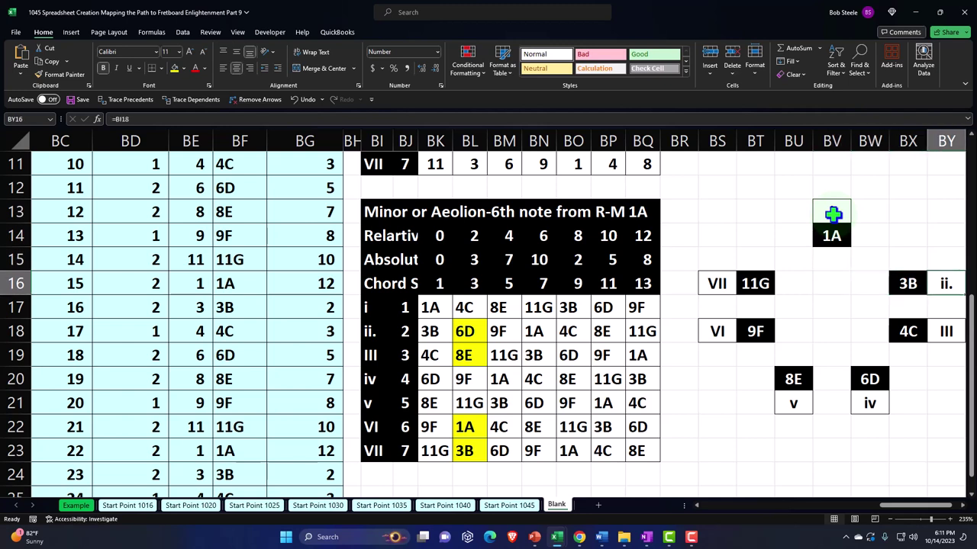
{"action": "key", "text": "Down"}
{"action": "key", "text": "Down"}
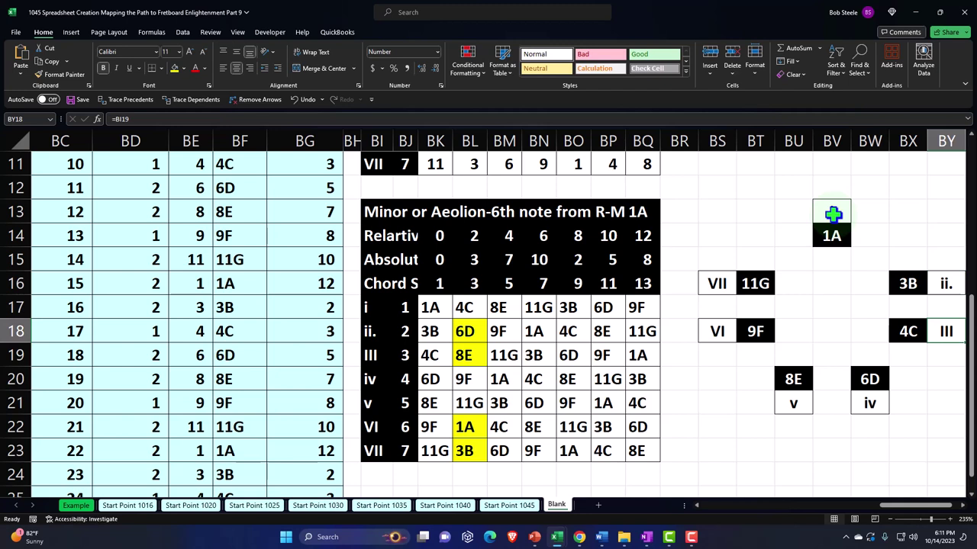
Step: Follow the lettered Minor/Aeolian chord circle around through its fourth to seventh chord positions
{"action": "key", "text": "Down"}
{"action": "key", "text": "Down"}
{"action": "key", "text": "Left"}
{"action": "key", "text": "Left"}
{"action": "key", "text": "Down"}
{"action": "key", "text": "Left"}
{"action": "key", "text": "Left"}
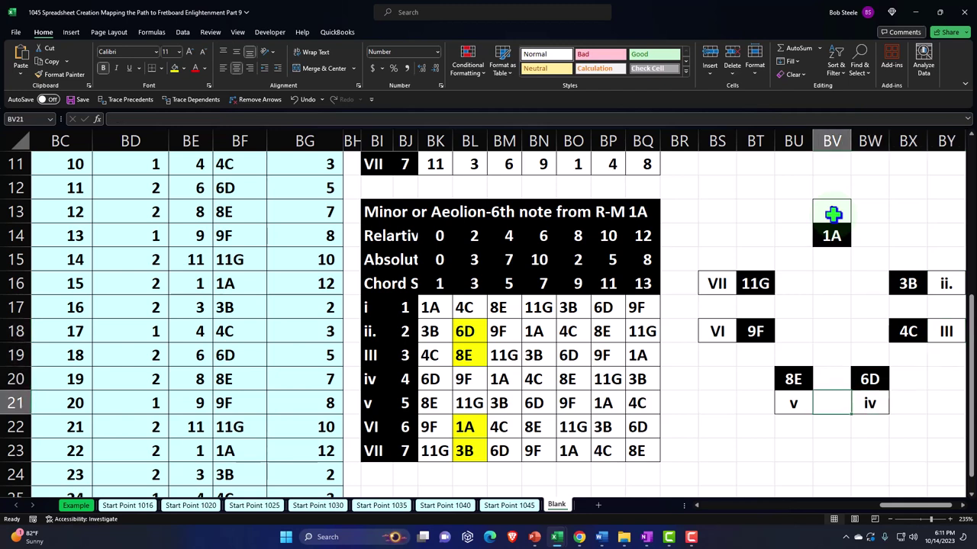
{"action": "key", "text": "Left"}
{"action": "key", "text": "Left"}
{"action": "key", "text": "Up"}
{"action": "key", "text": "Up"}
{"action": "key", "text": "Up"}
{"action": "key", "text": "Up"}
{"action": "key", "text": "Up"}
{"action": "key", "text": "Up"}
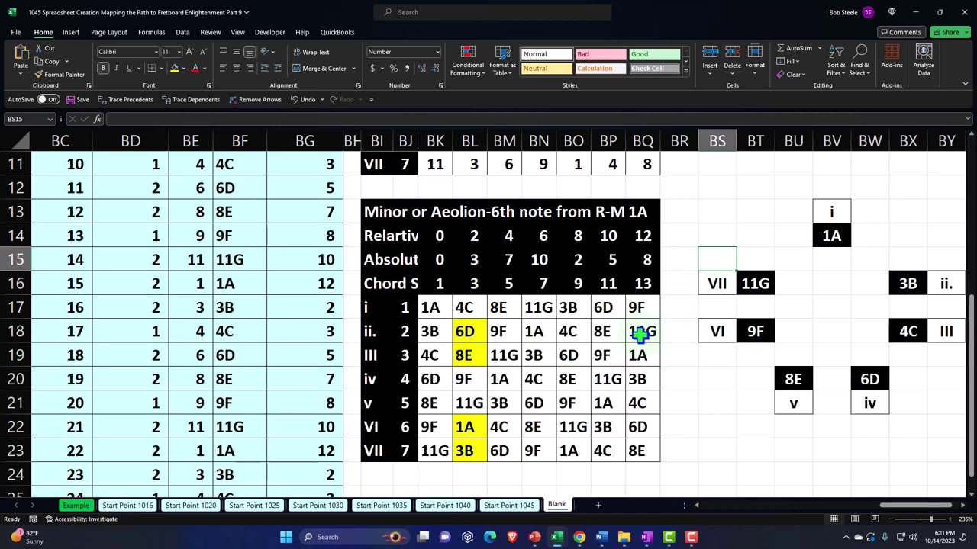
Step: Review the numbered Minor/Aeolian table, the fretboard note grid and the numbered Major/Ionian table with its scale worksheet
{"action": "scroll", "coordinate": [641, 333], "scroll_direction": "up", "scroll_amount": 4}
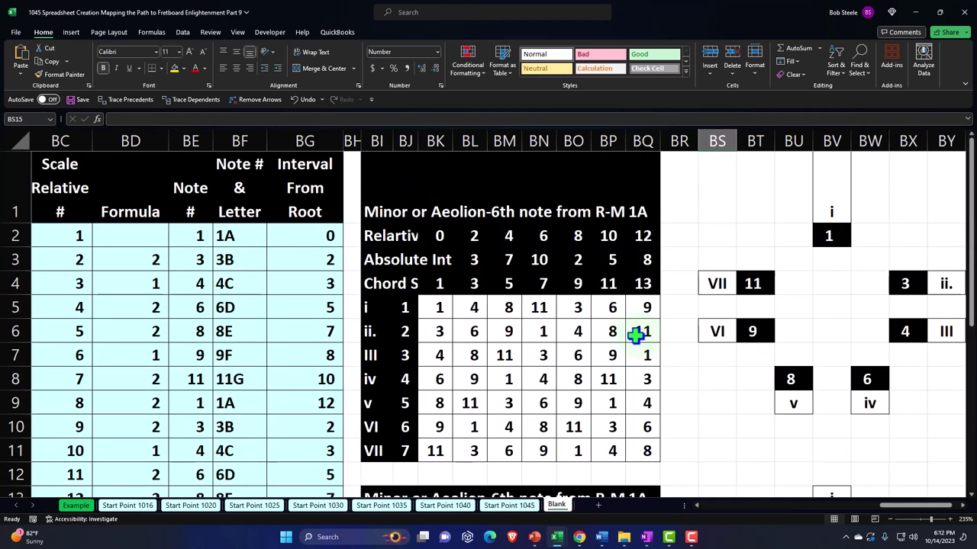
{"action": "left_click_drag", "start_coordinate": [891, 516], "coordinate": [885, 516]}
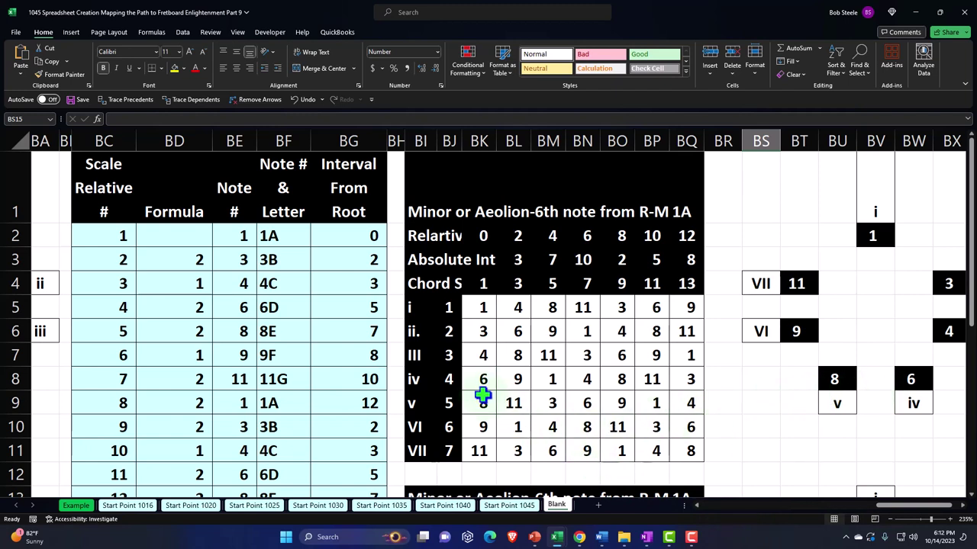
{"action": "left_click_drag", "start_coordinate": [906, 509], "coordinate": [704, 528]}
{"action": "scroll", "coordinate": [292, 379], "scroll_direction": "down", "scroll_amount": 2}
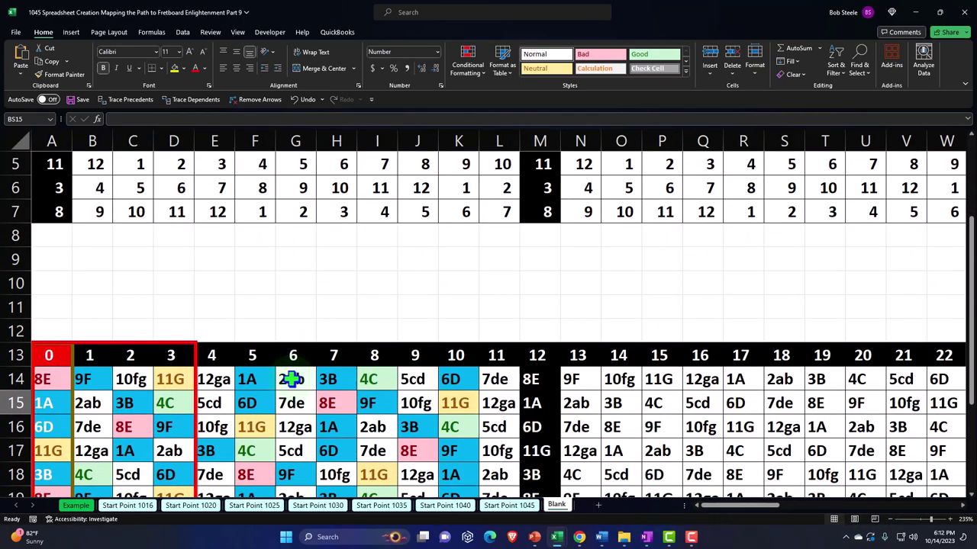
{"action": "scroll", "coordinate": [292, 379], "scroll_direction": "up", "scroll_amount": 2}
{"action": "left_click_drag", "start_coordinate": [723, 508], "coordinate": [811, 516]}
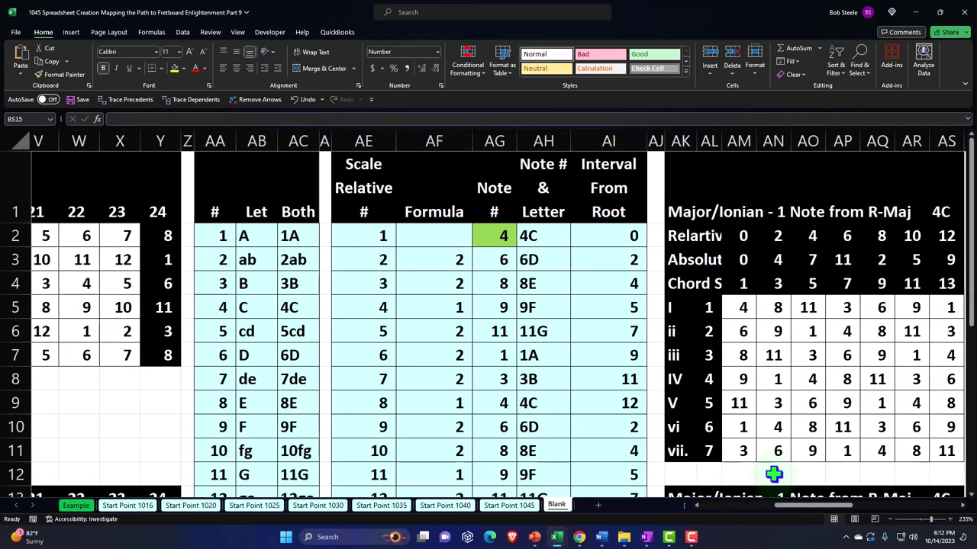